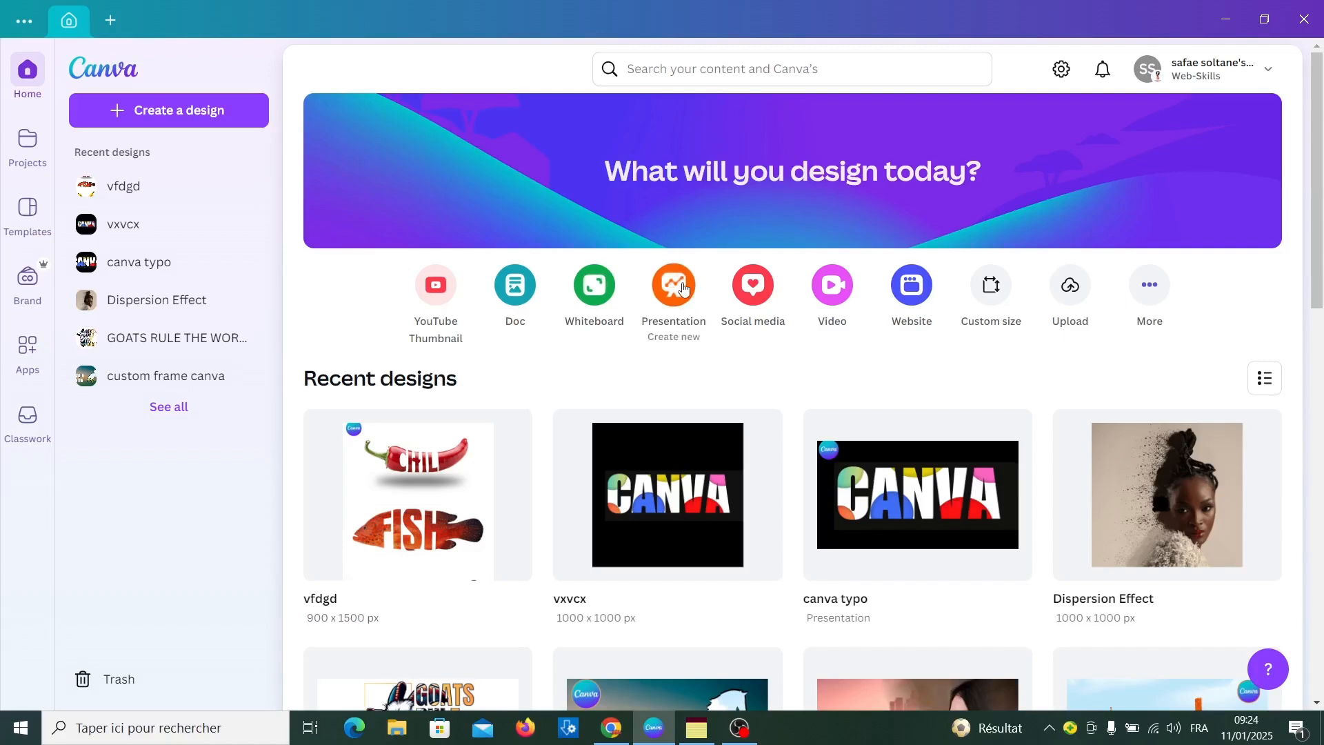
Create a blank presentation and set the page background colour to #F1D3B2
click(683, 288)
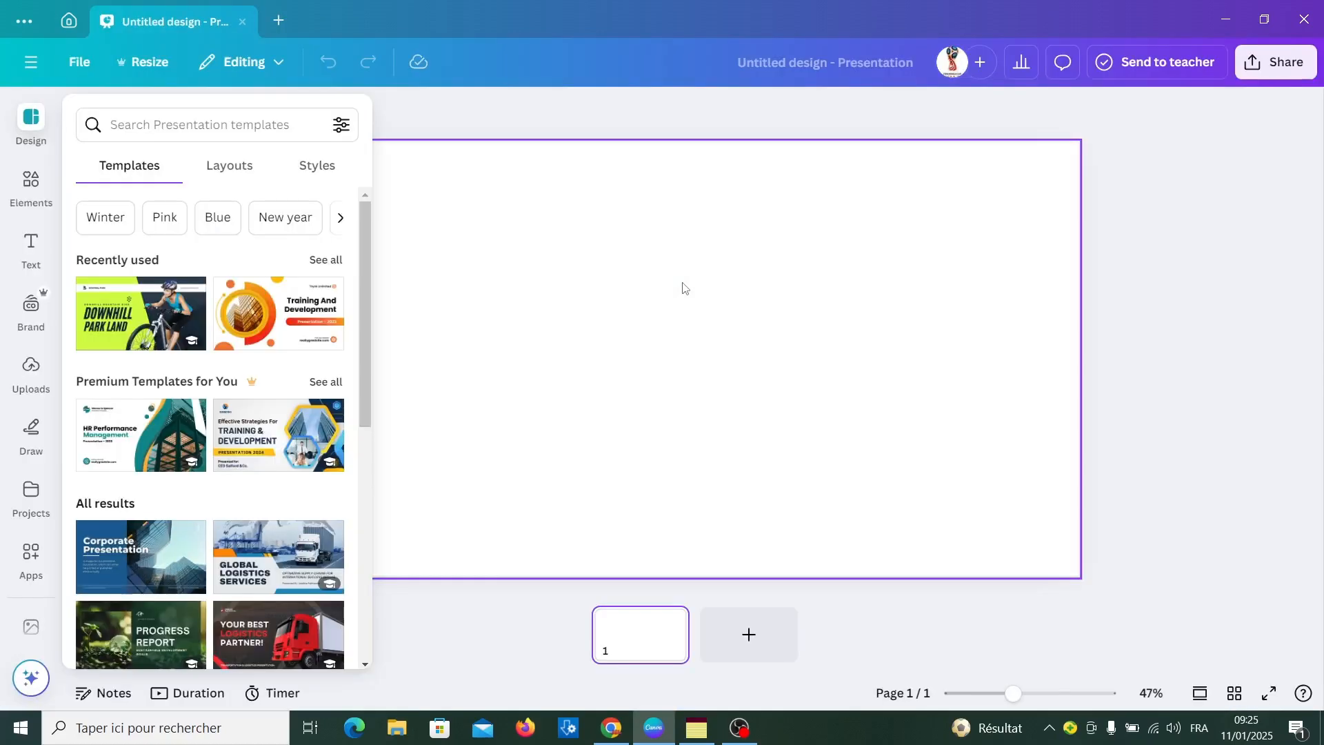
click(683, 288)
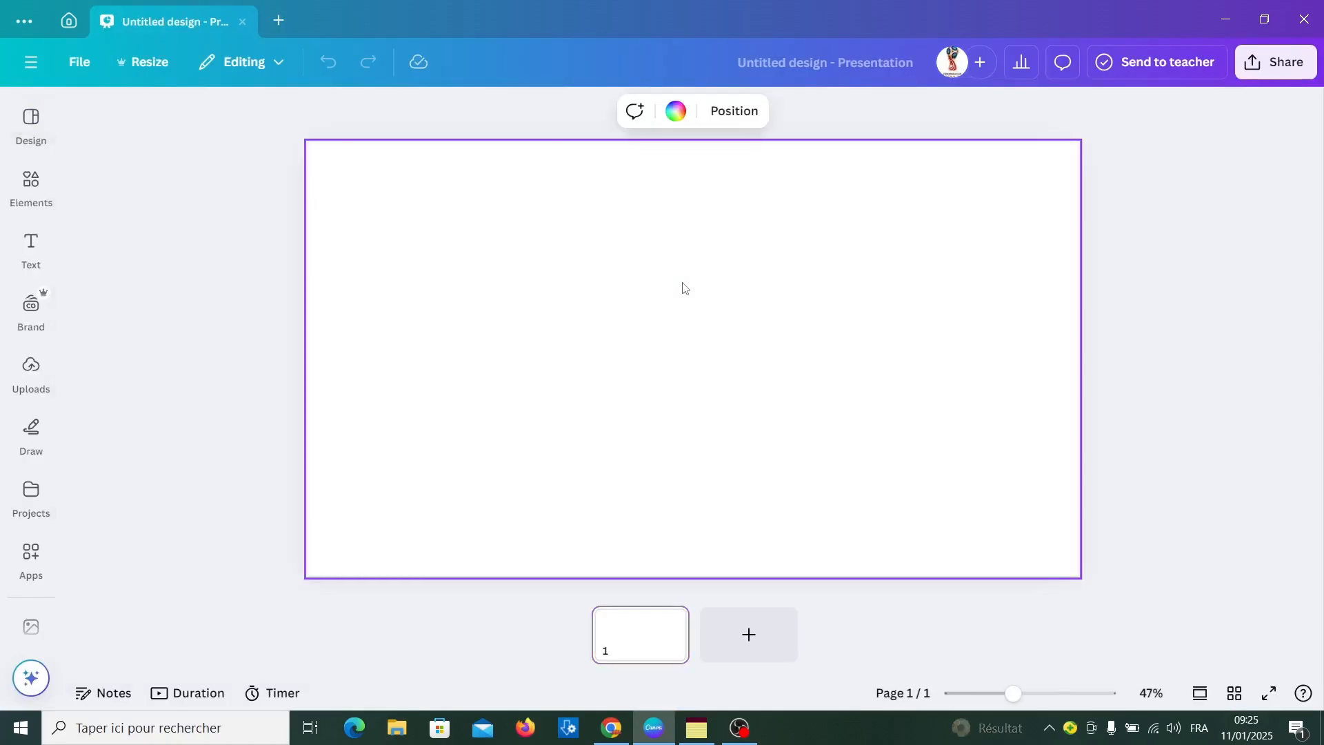
click(676, 112)
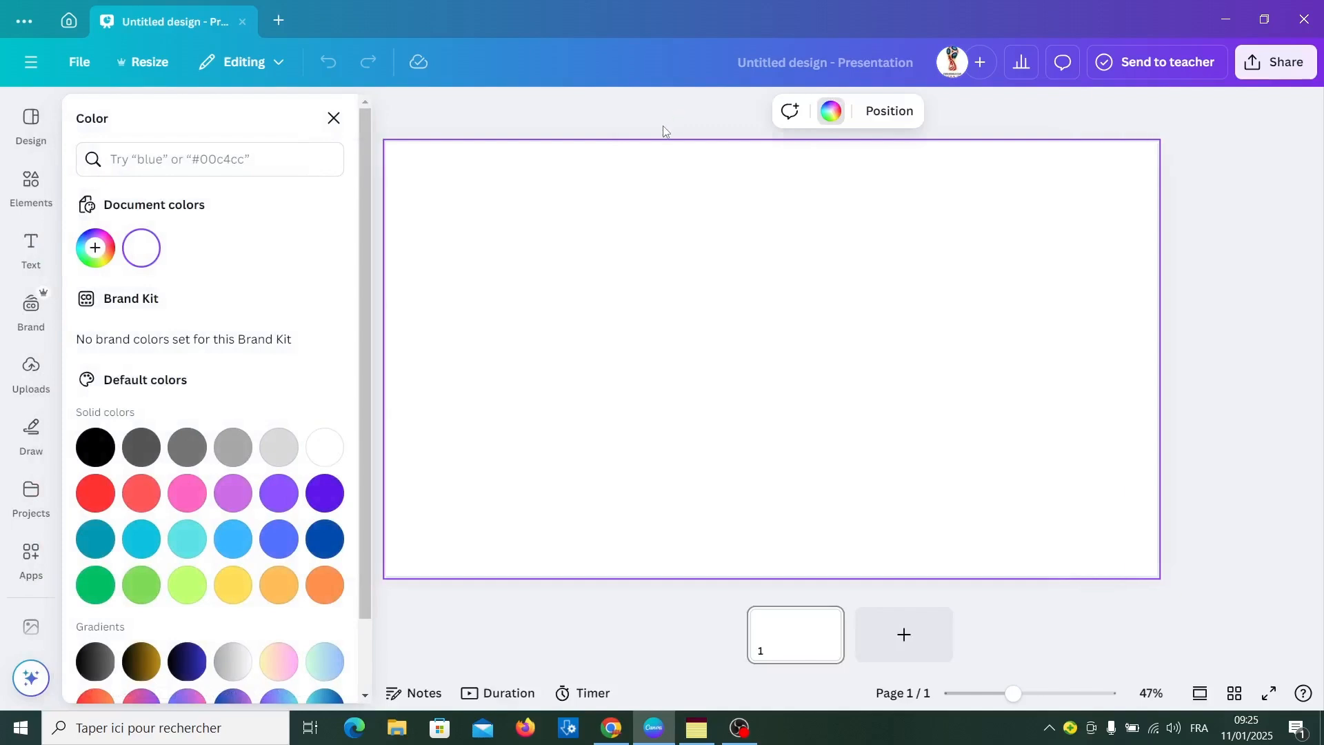
click(94, 248)
text(#F1D3B2)
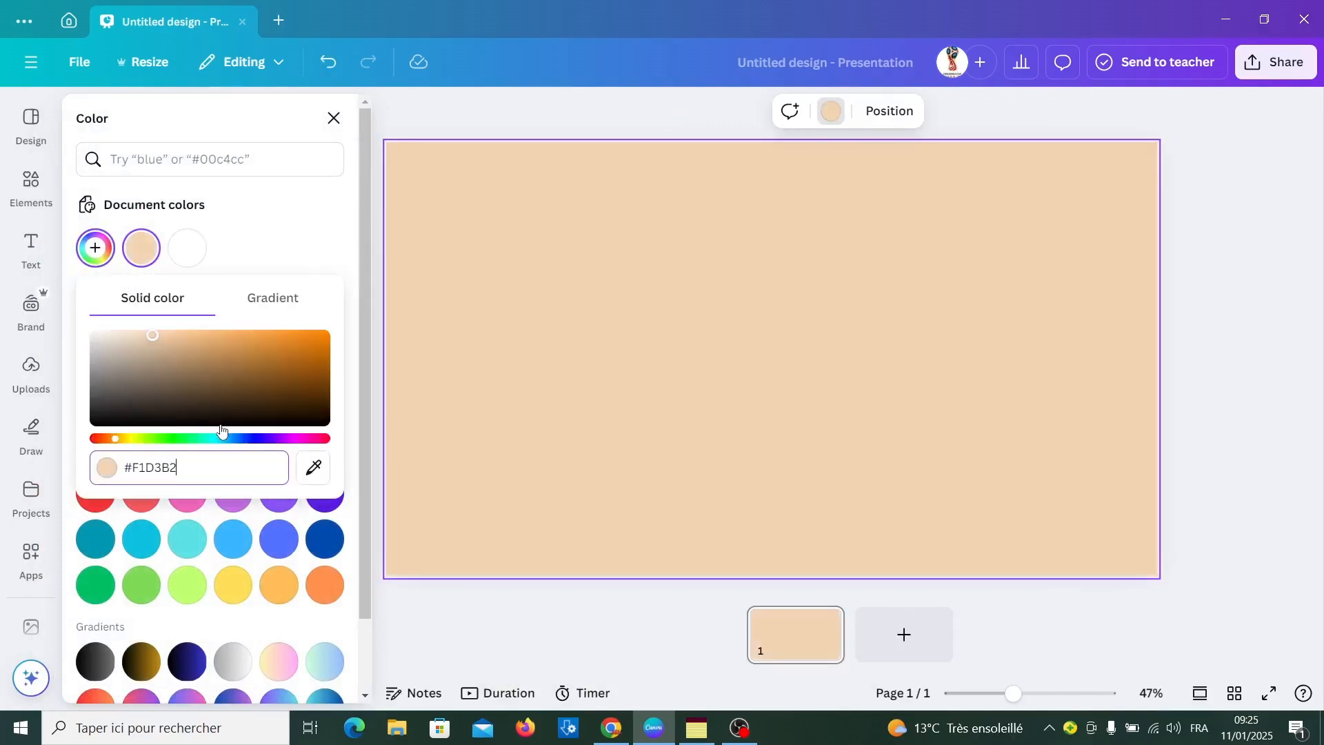
click(160, 277)
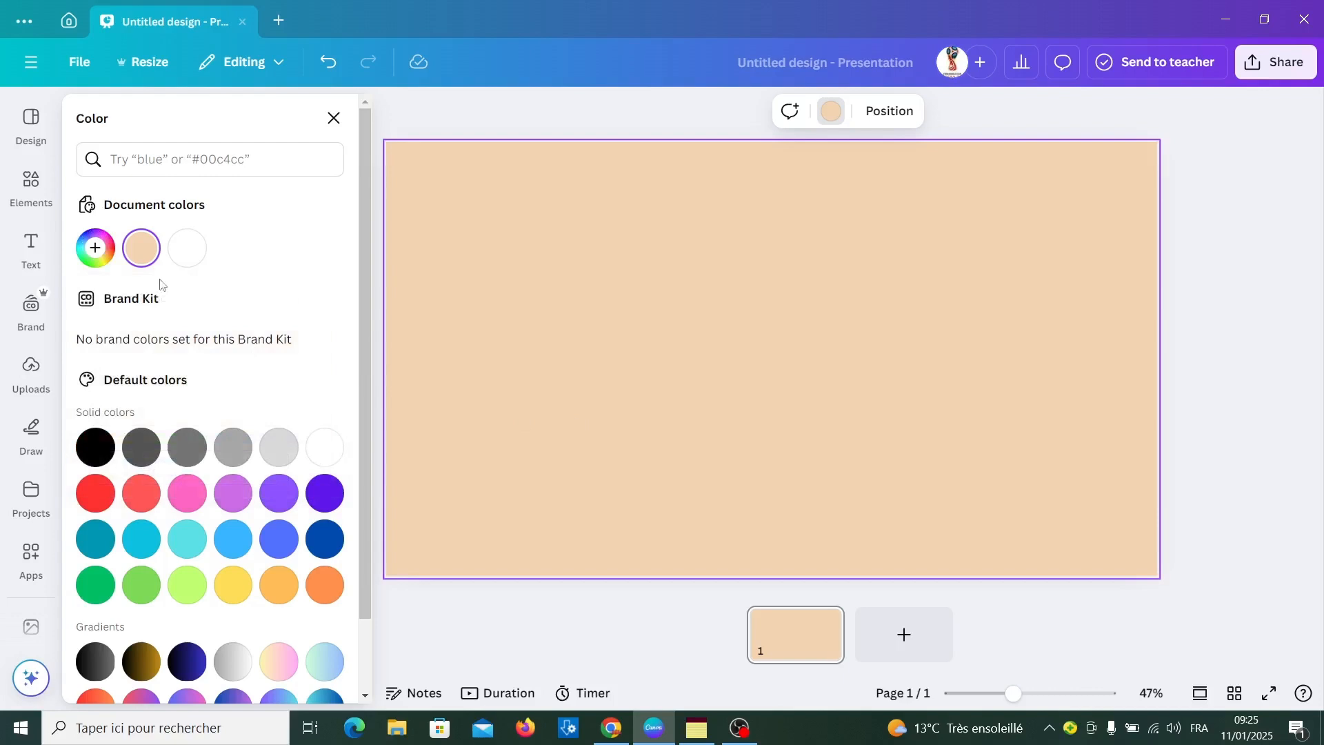
Add the recently used navy rounded bar graphic, standing upright at 90°, and scale it down just beside the page centre
click(38, 195)
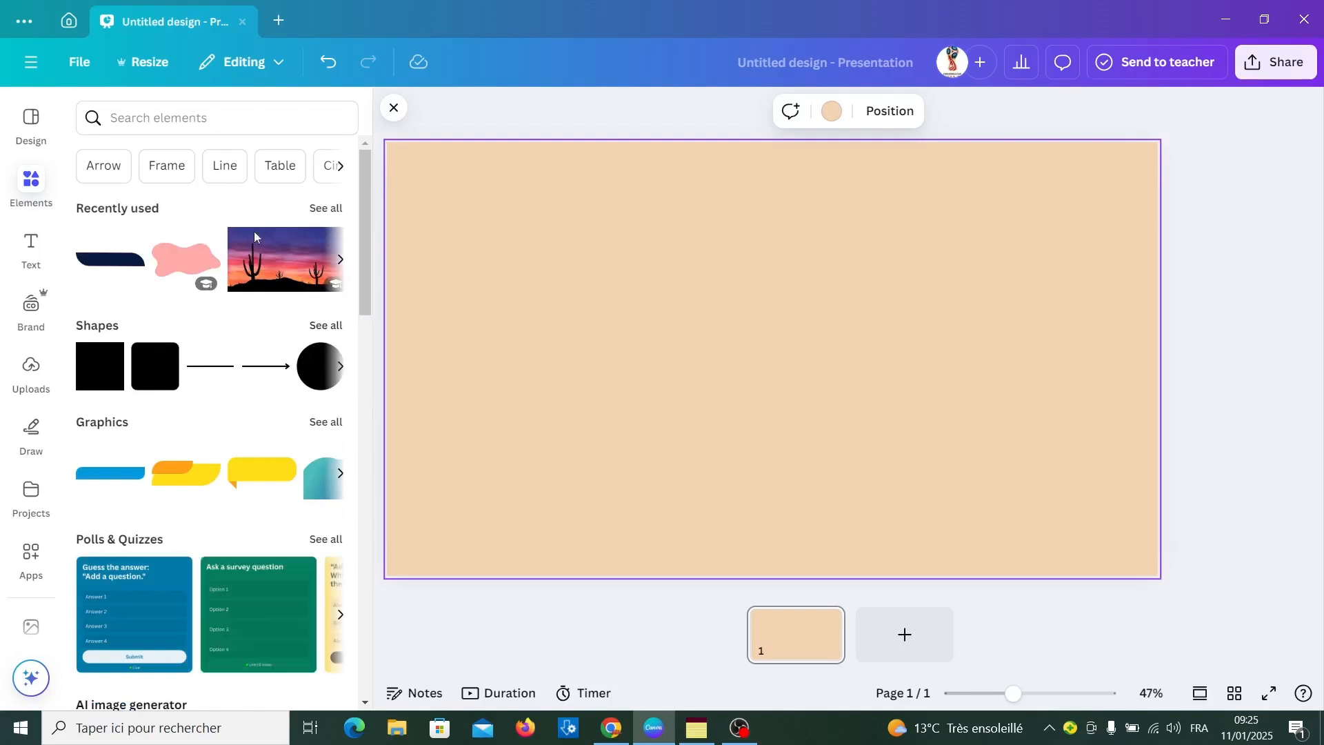
click(326, 422)
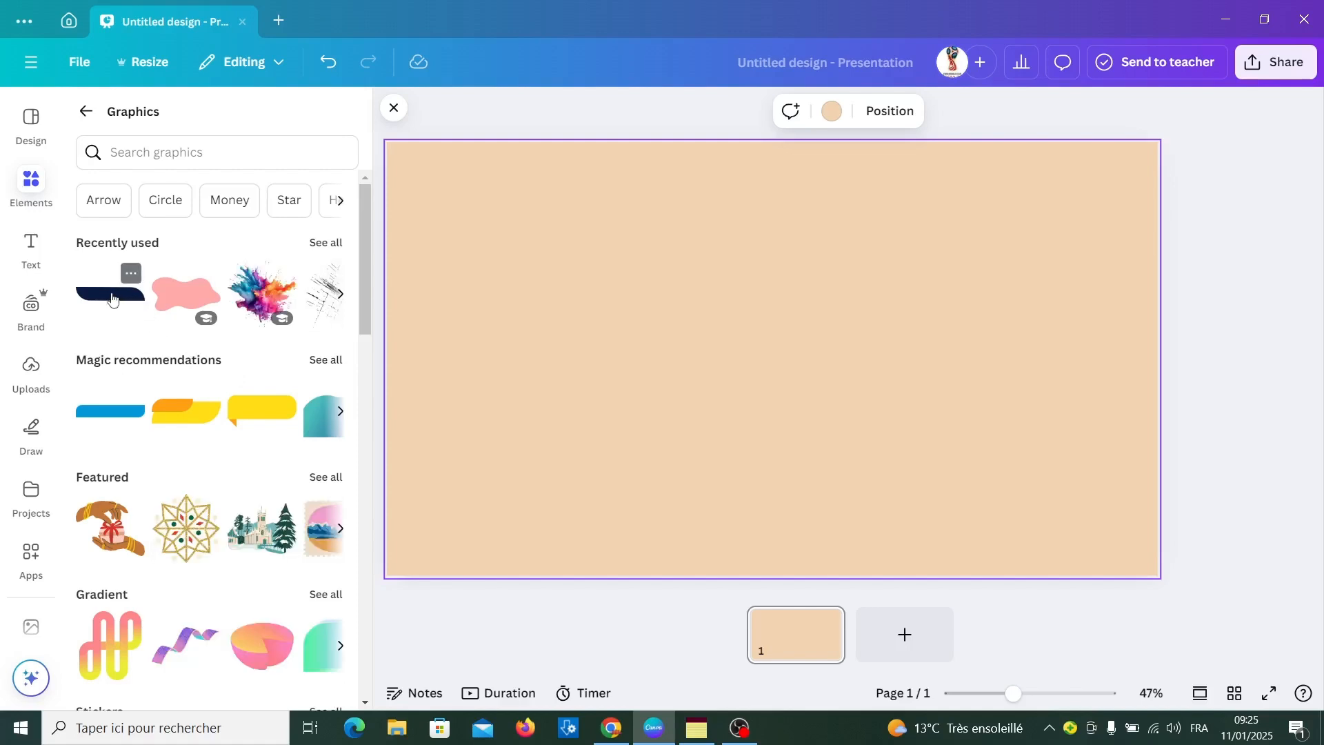
click(112, 298)
drag(771, 432, 611, 361)
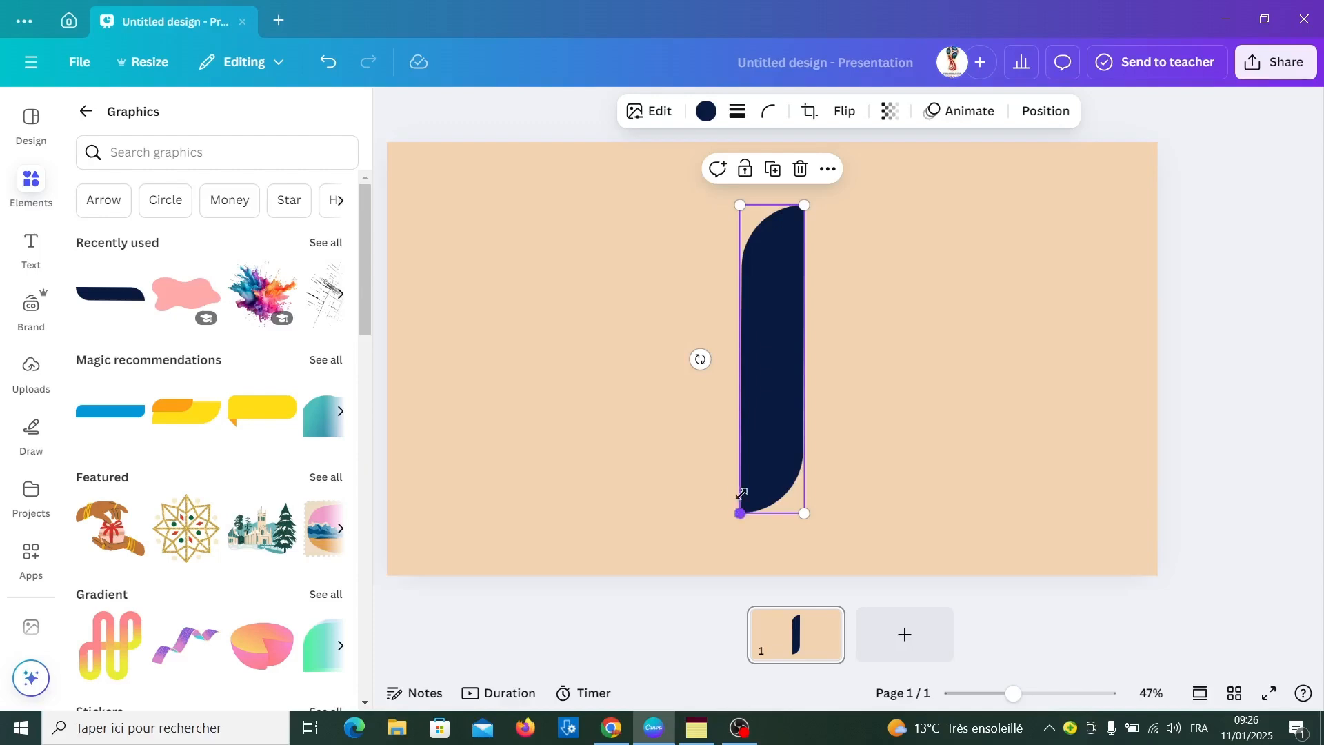
drag(741, 493, 757, 415)
drag(780, 321, 705, 372)
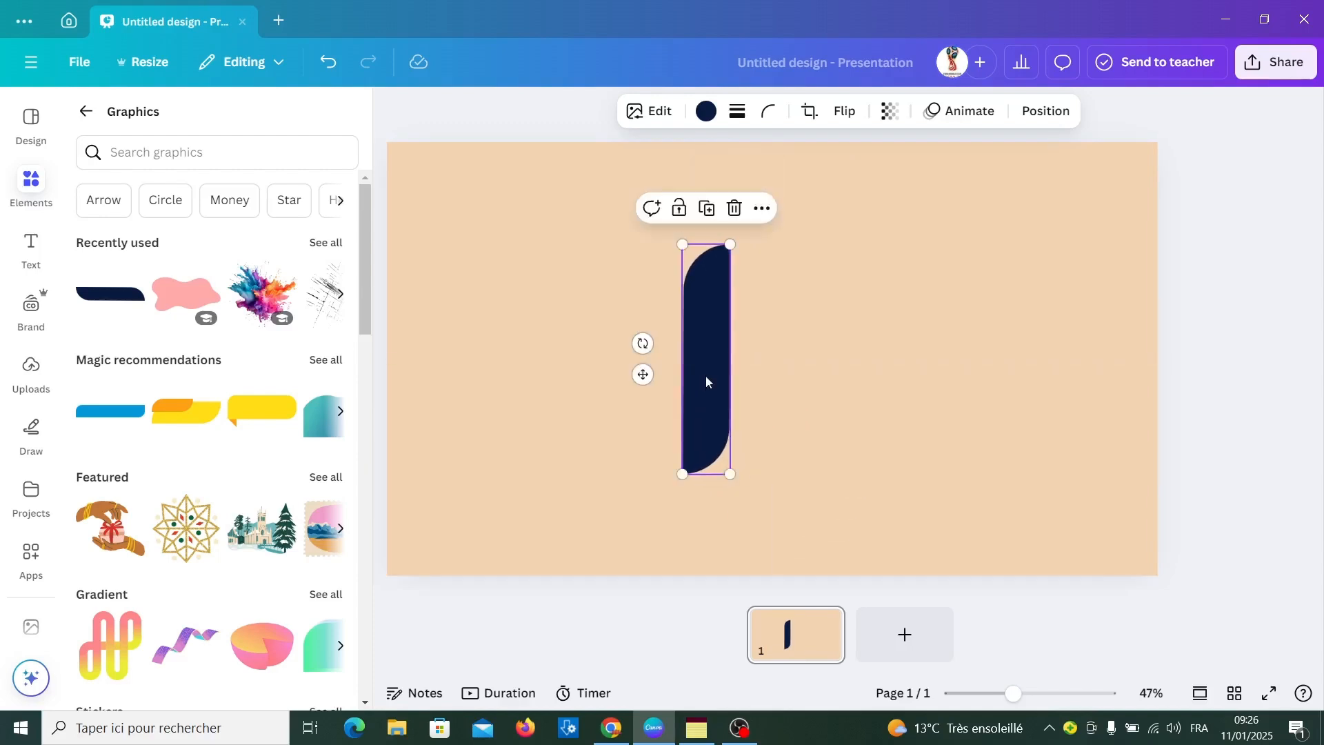
Place a horizontally flipped copy of the bar flush against its right side and centre the pair on the page
click(705, 210)
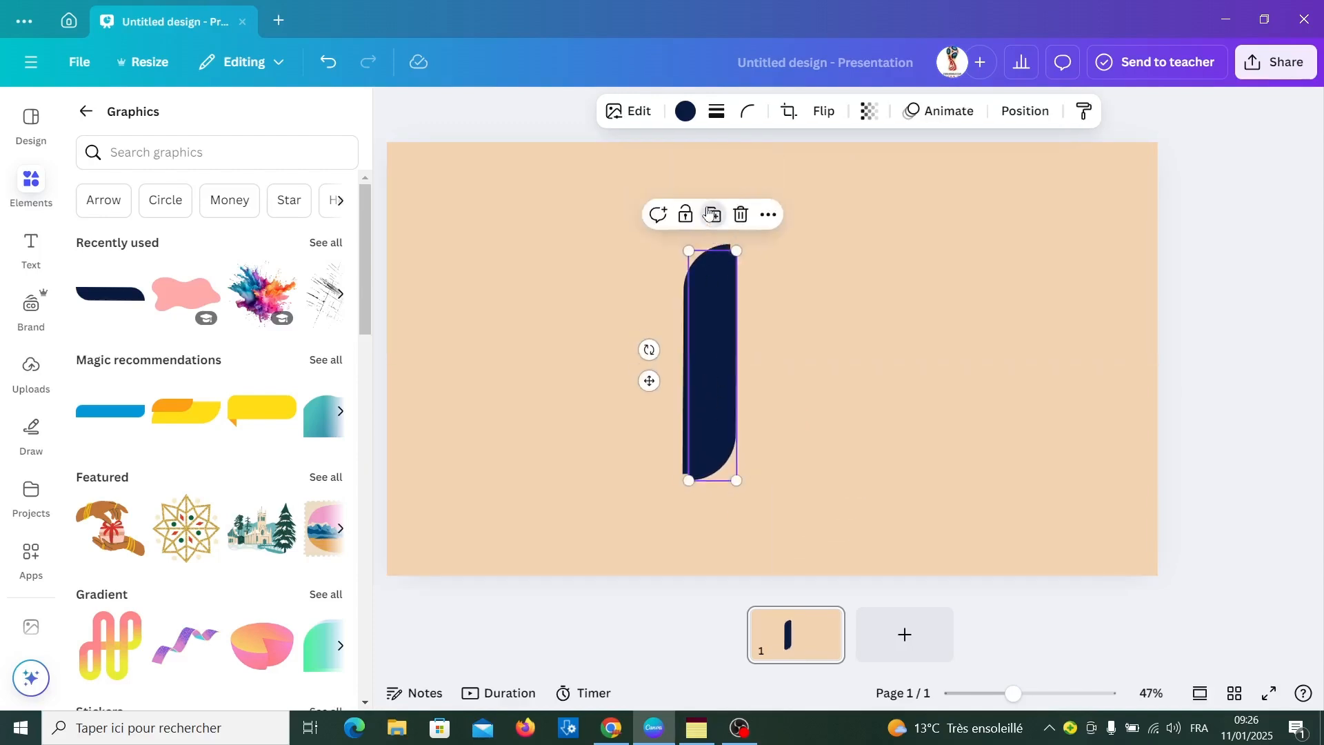
drag(725, 324, 766, 307)
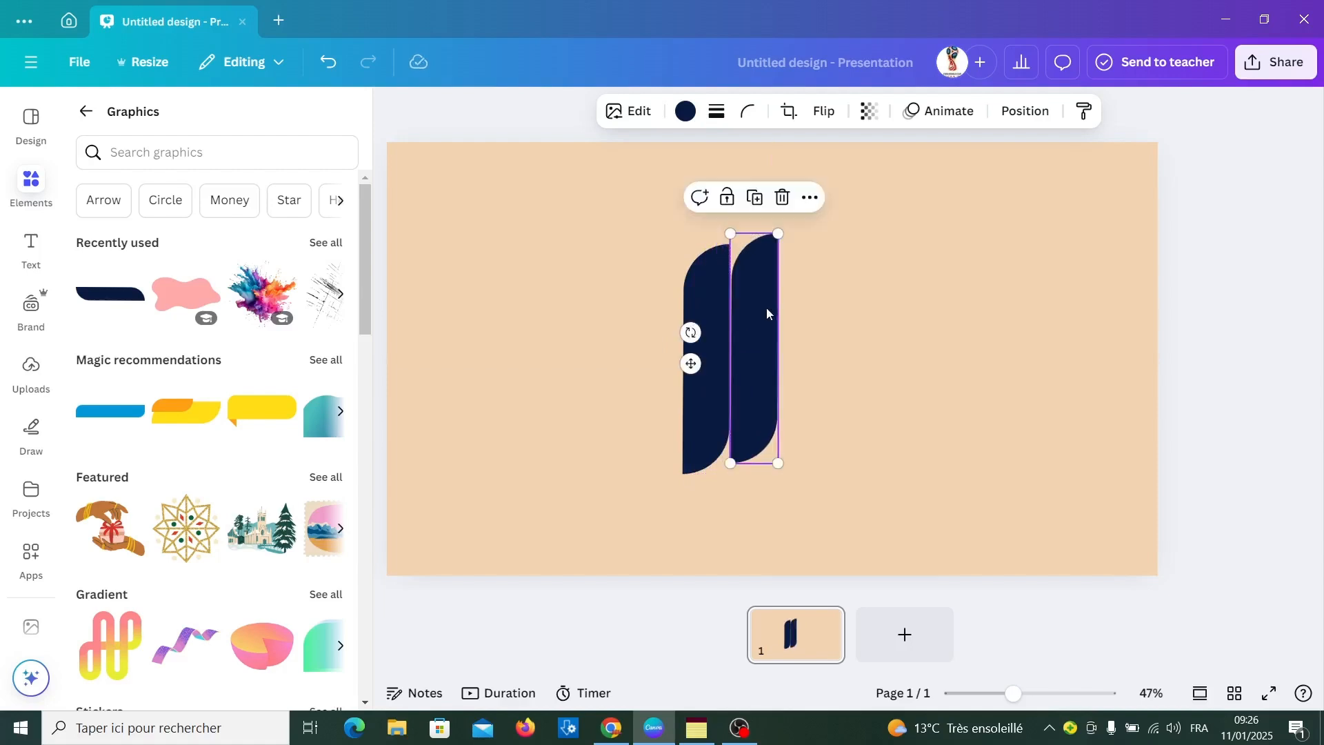
click(816, 113)
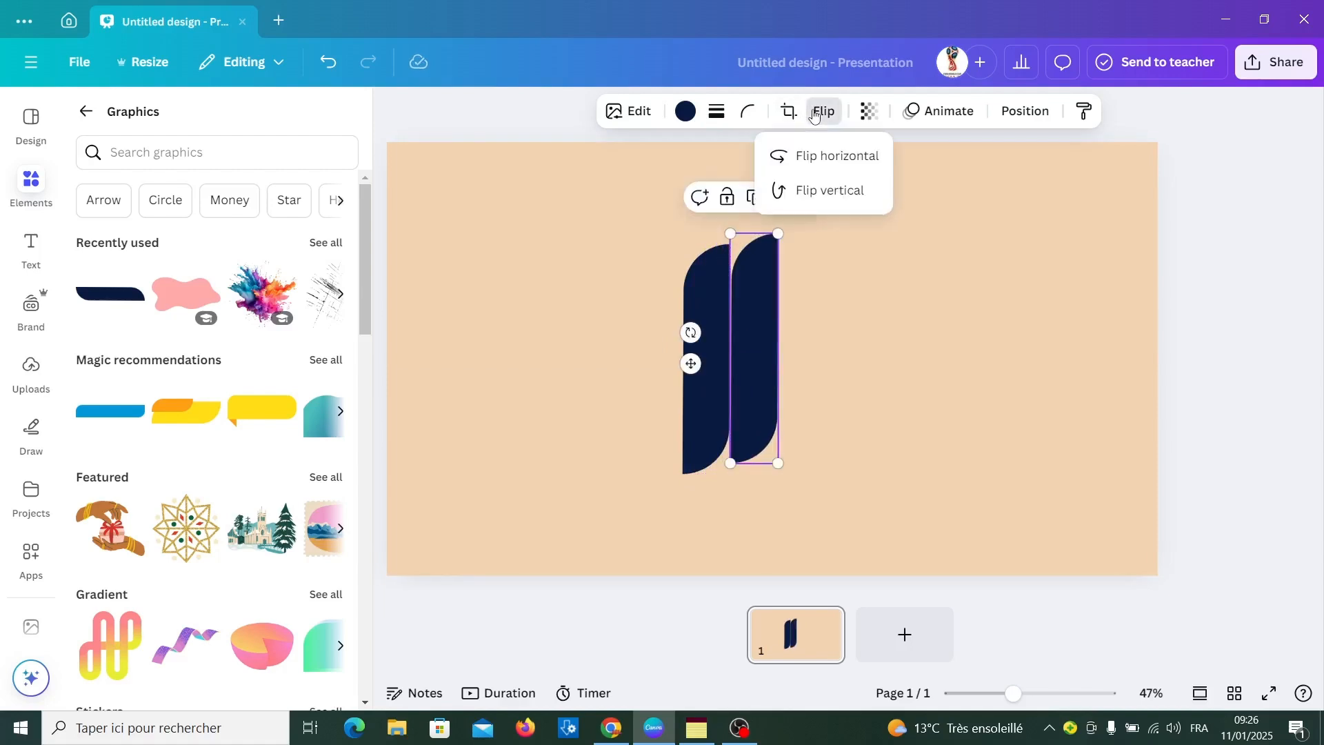
click(809, 172)
drag(745, 345, 756, 359)
click(805, 380)
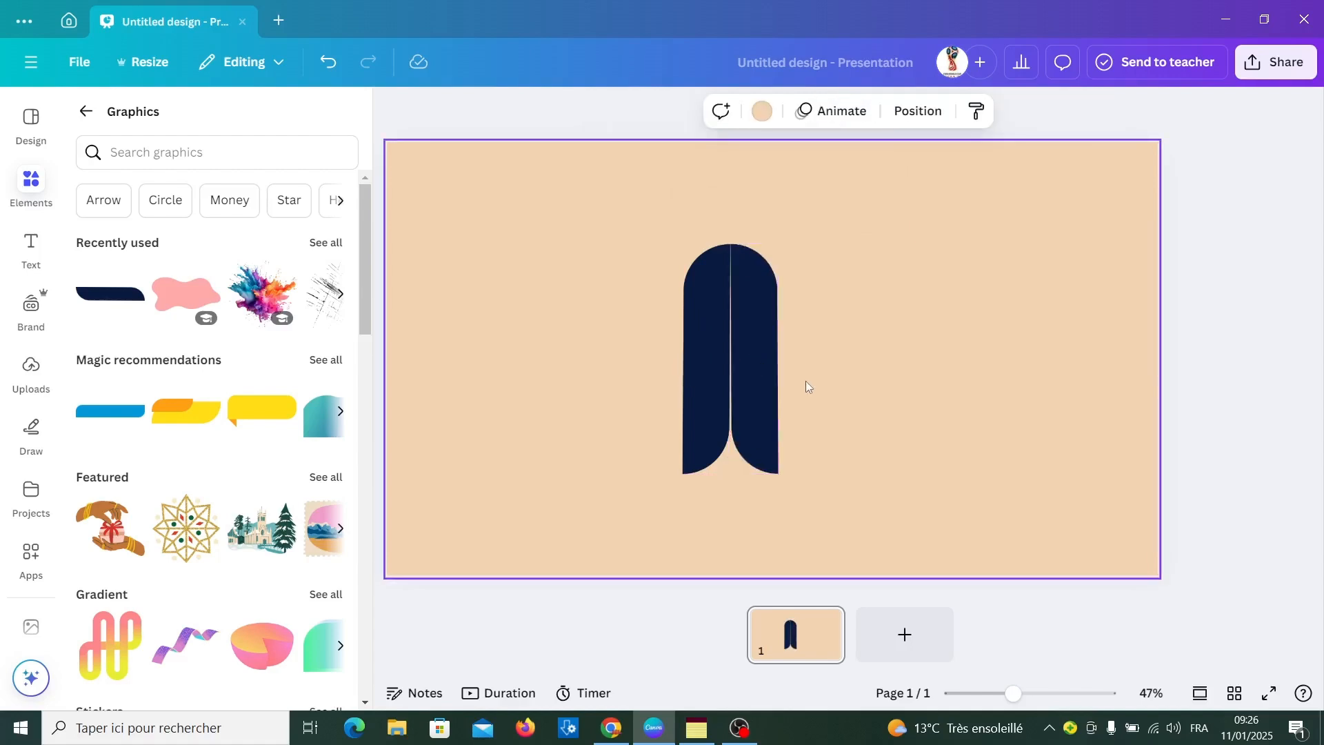
drag(597, 241, 767, 373)
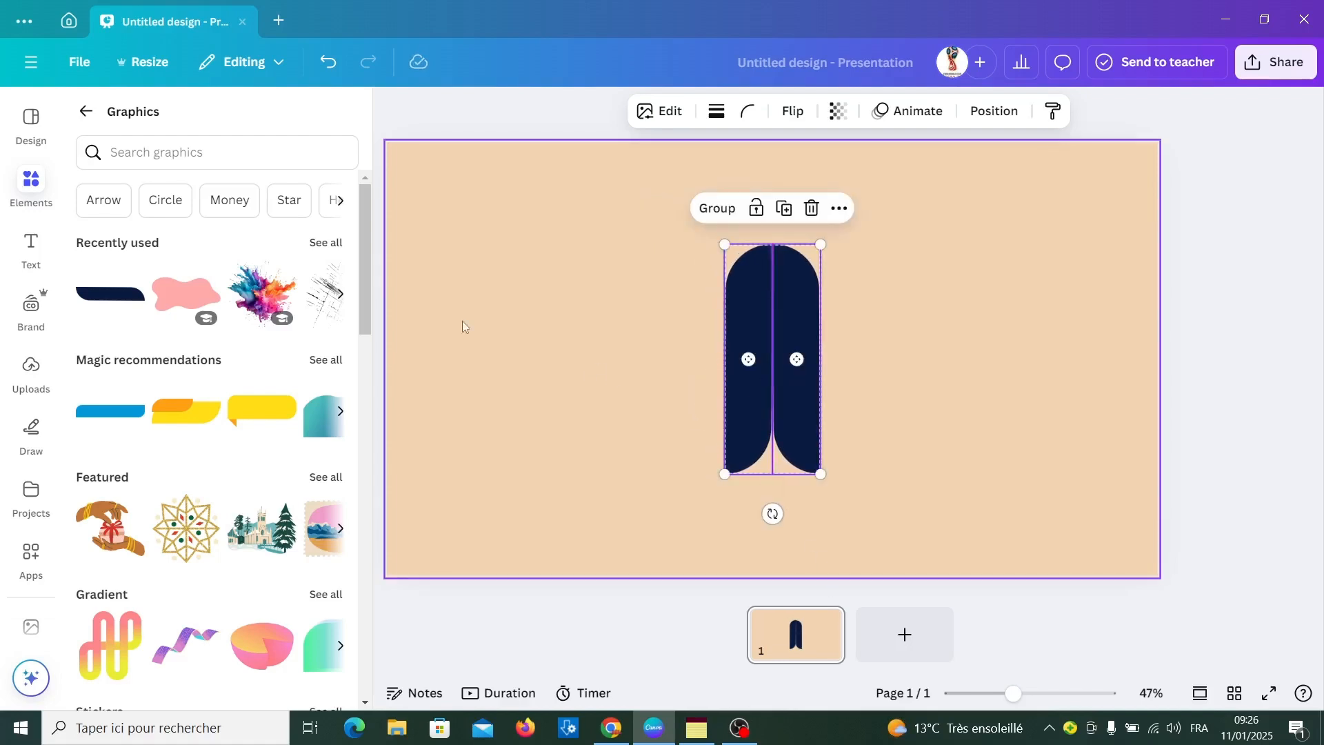
Add a heading over the bars with the text "CANVA"
click(31, 248)
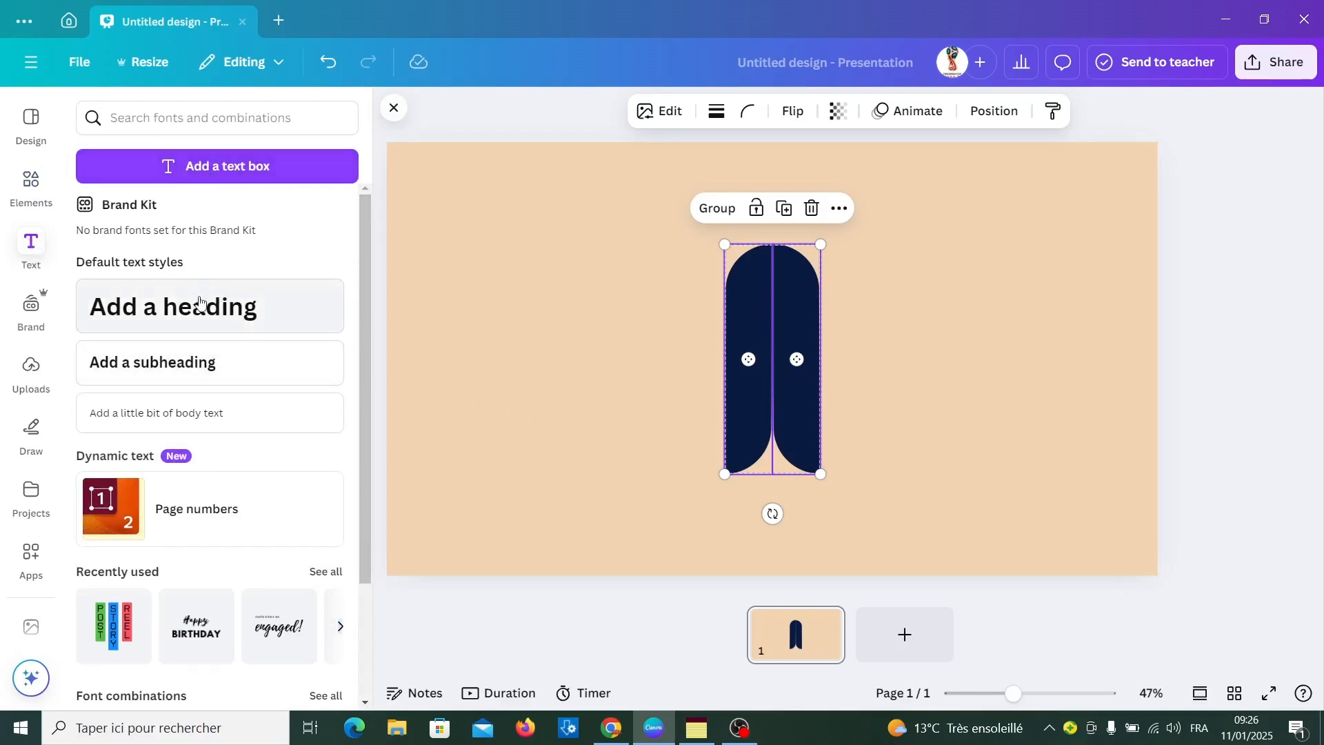
click(200, 301)
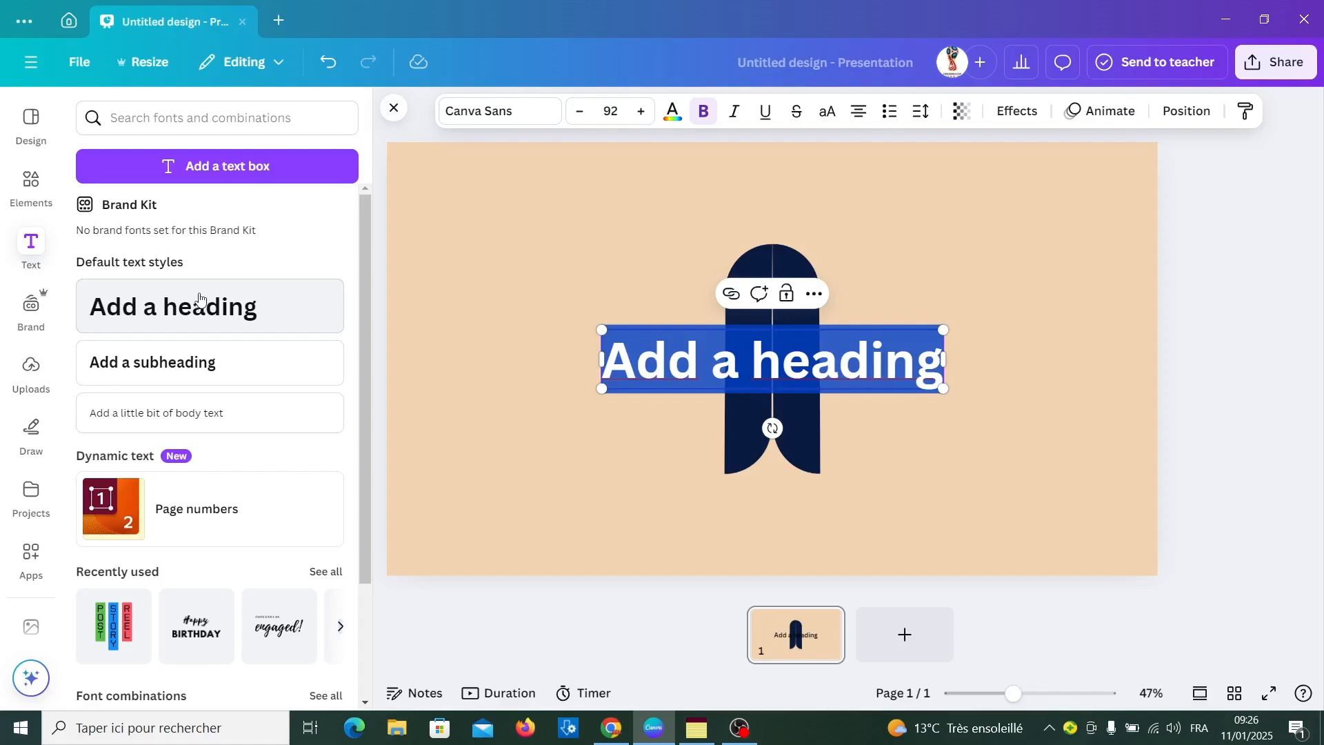
text(CANVA)
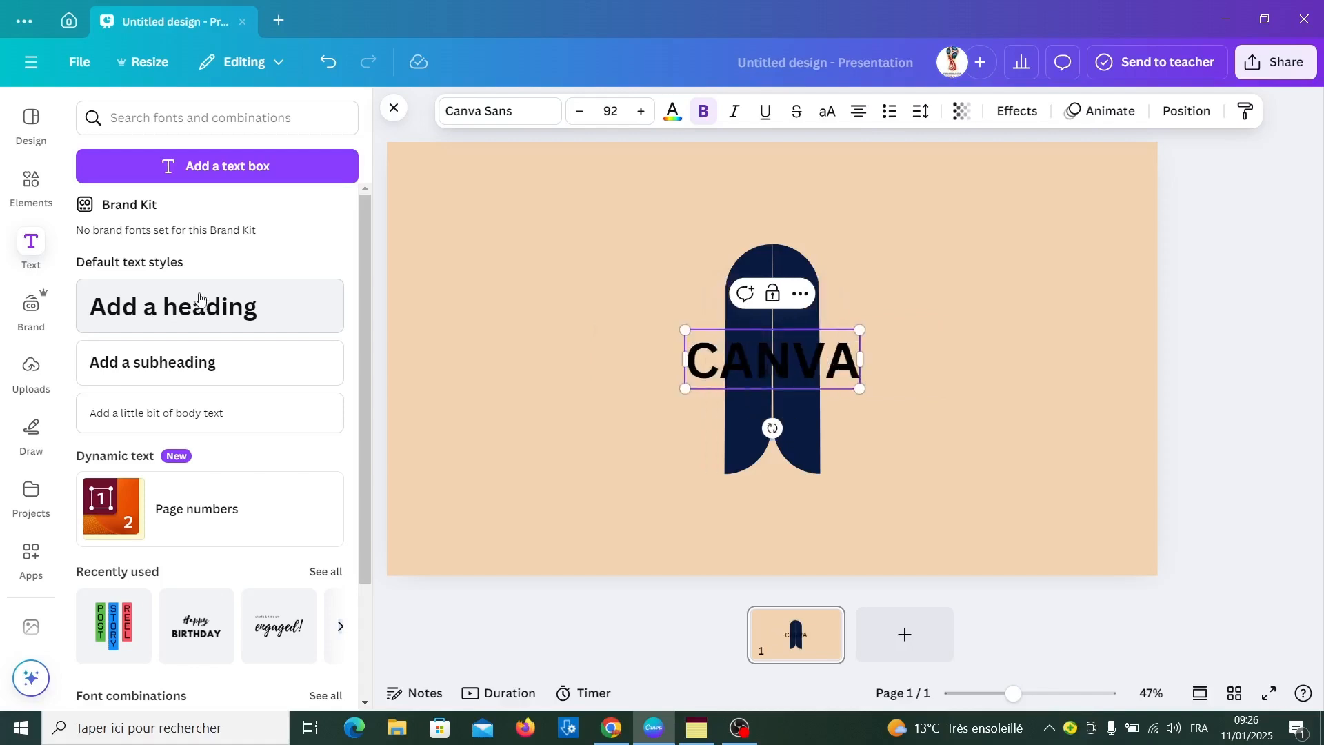
Set the CANVA heading in the Anton font and scale it to size 74.3 to match the width of the two bars
double_click(790, 360)
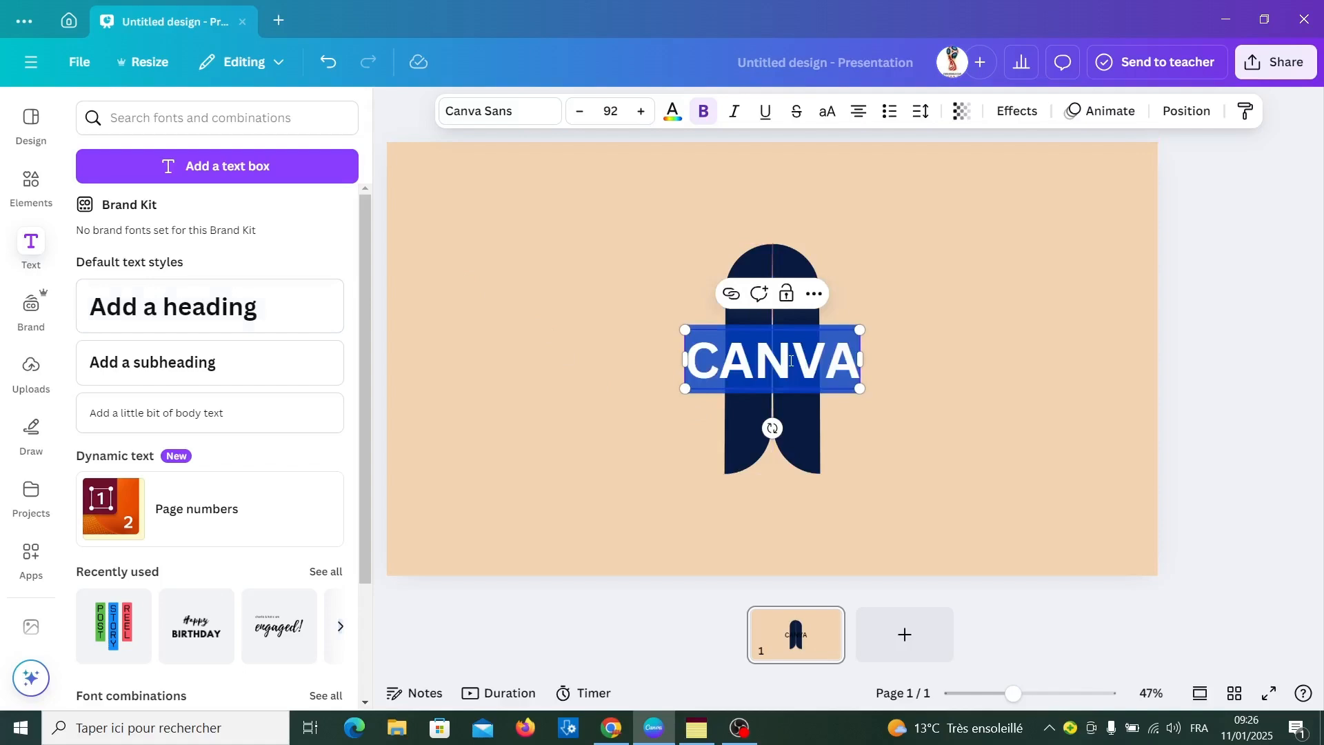
click(540, 114)
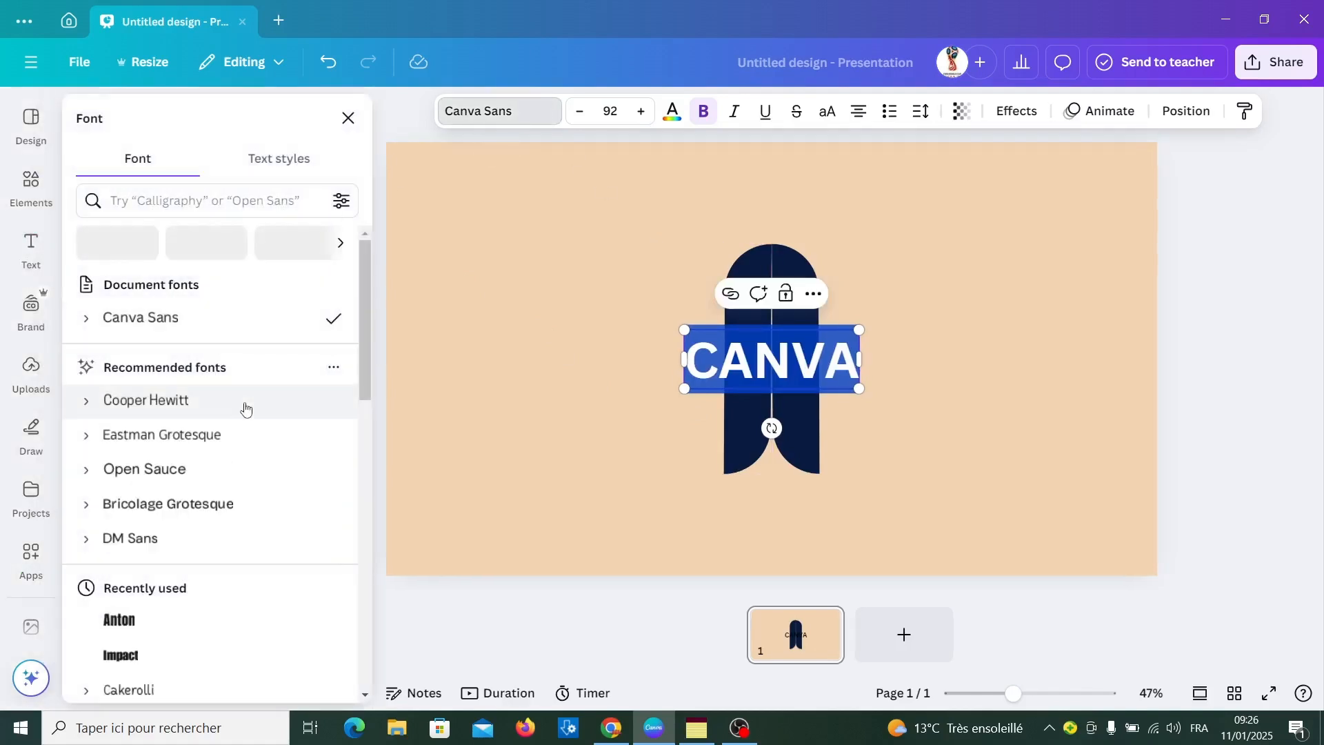
click(153, 623)
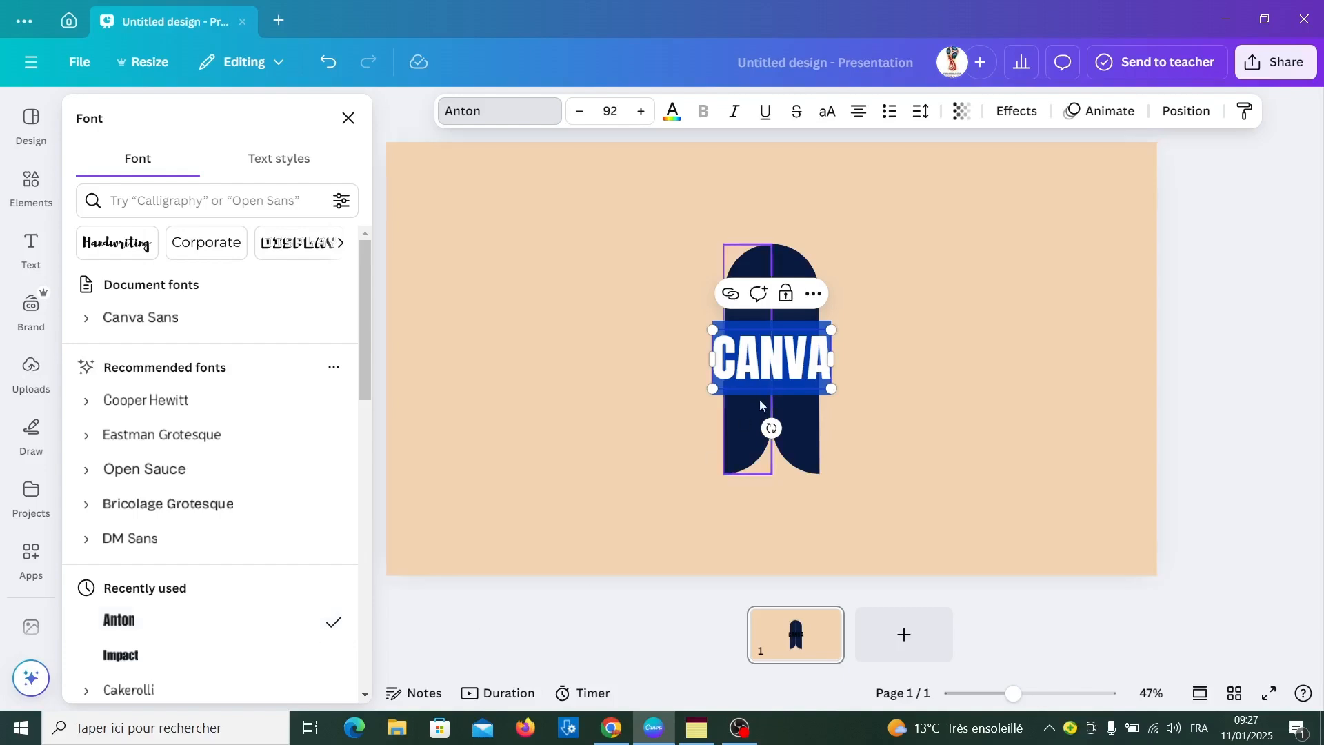
drag(831, 388, 780, 419)
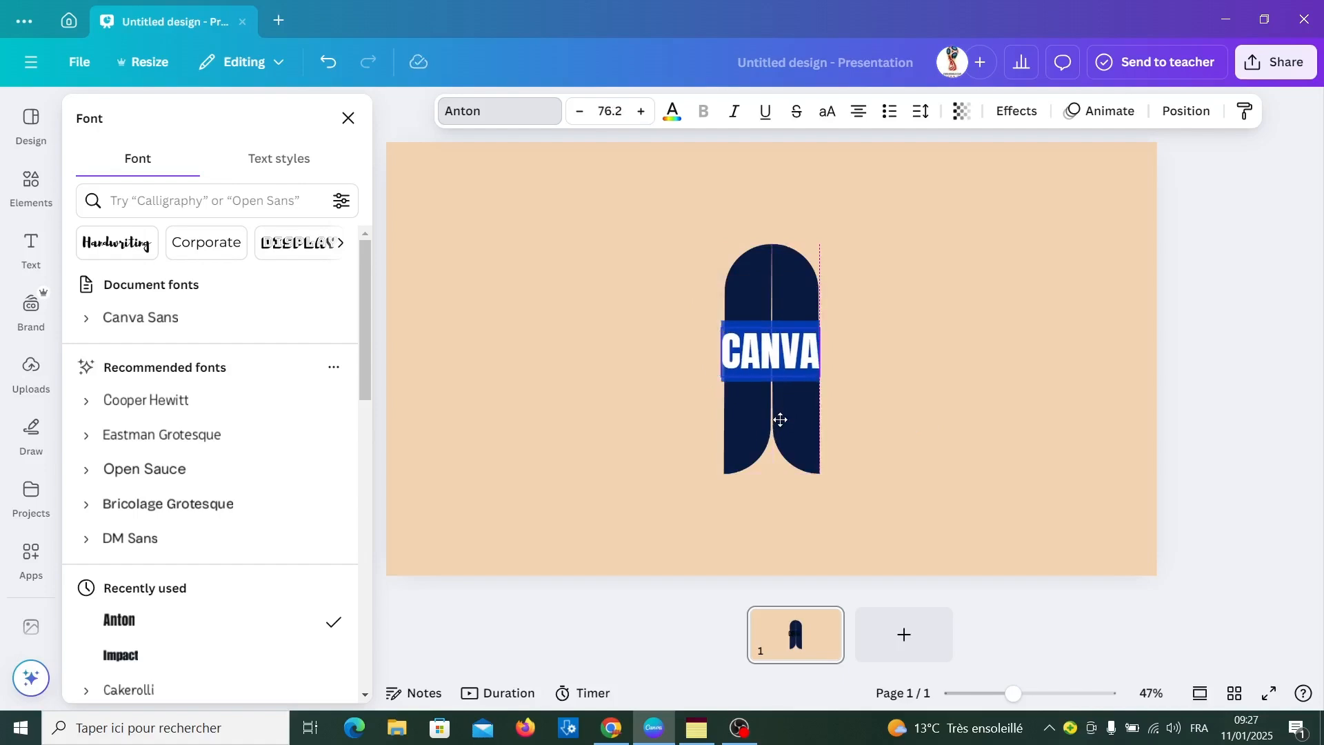
drag(721, 380, 723, 376)
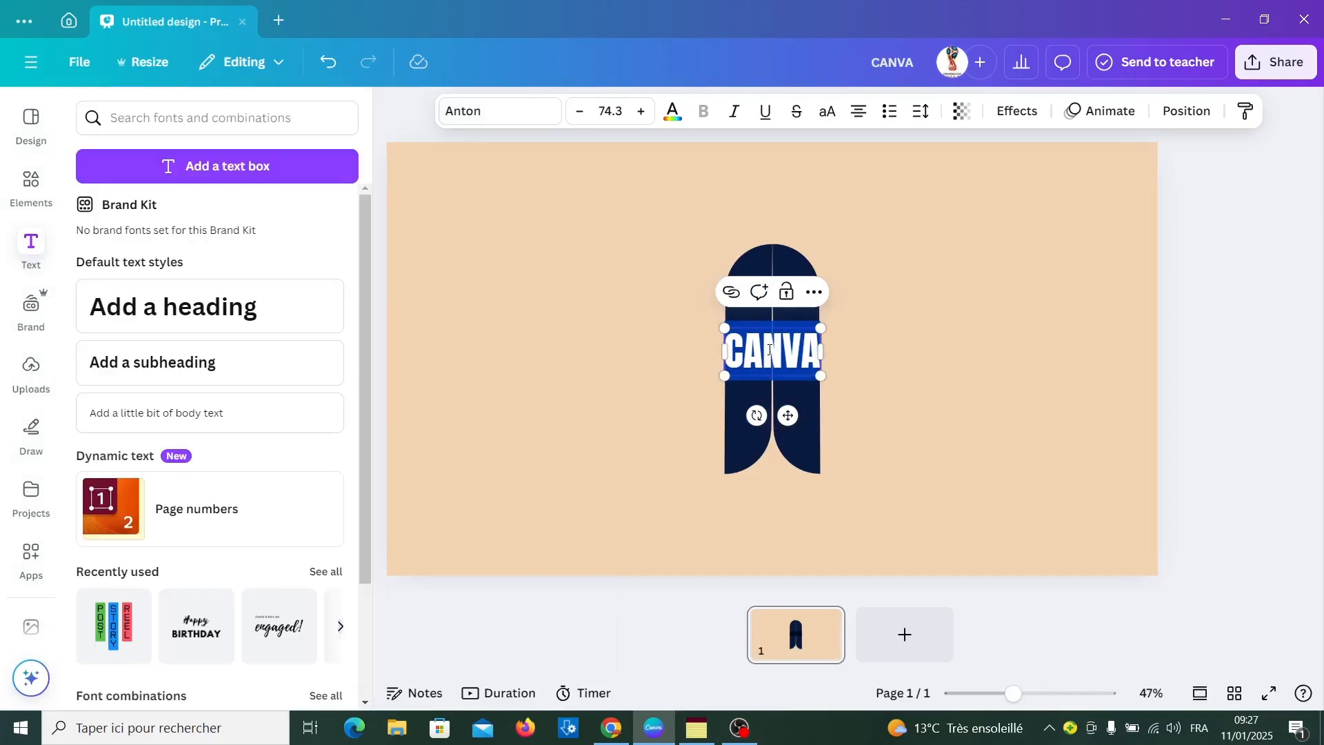
Set the CANVA heading's text colour to #46211A
click(672, 111)
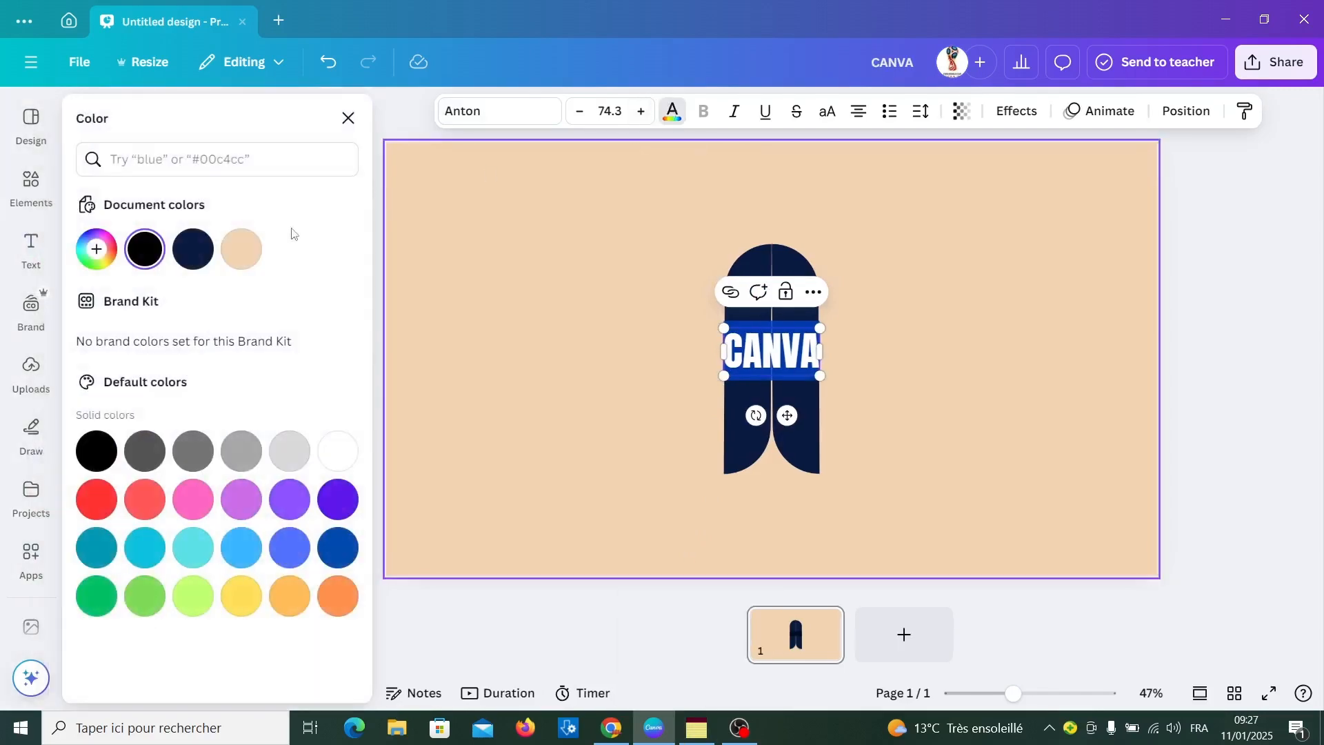
click(97, 250)
text(#46211A)
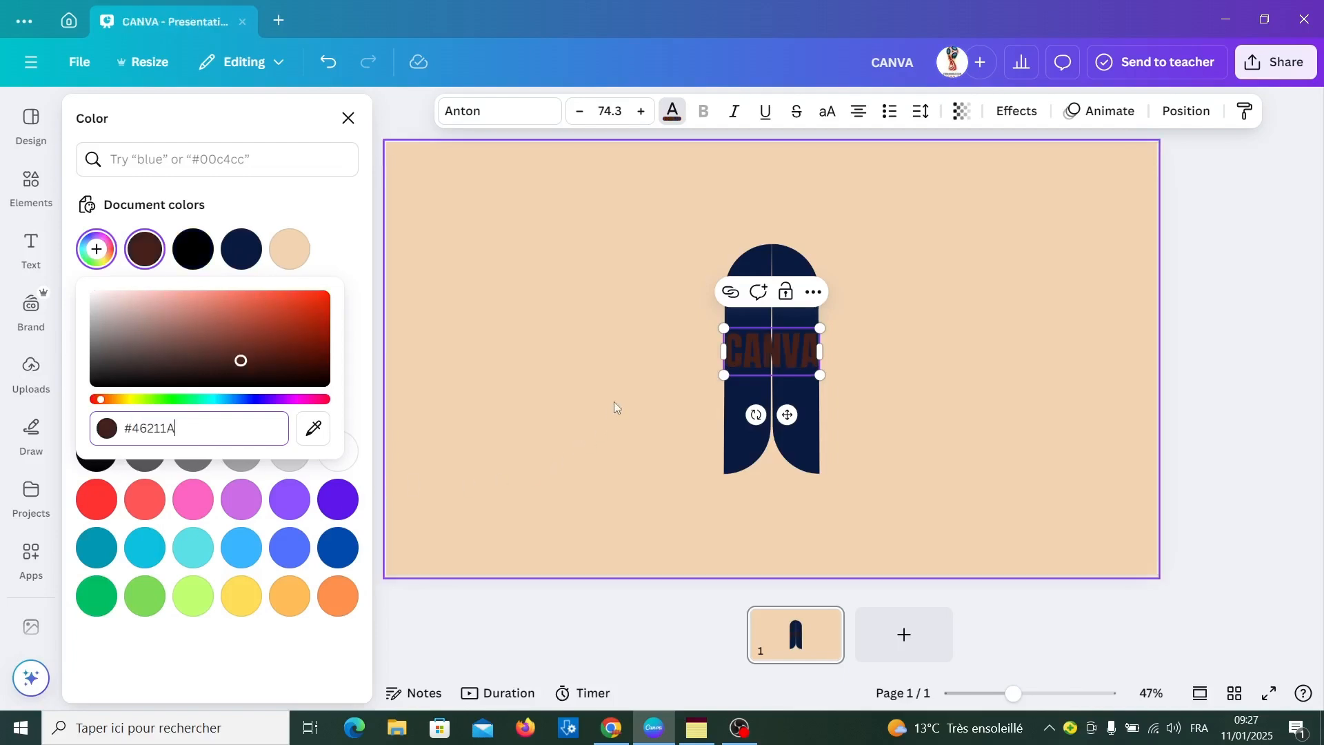
click(863, 370)
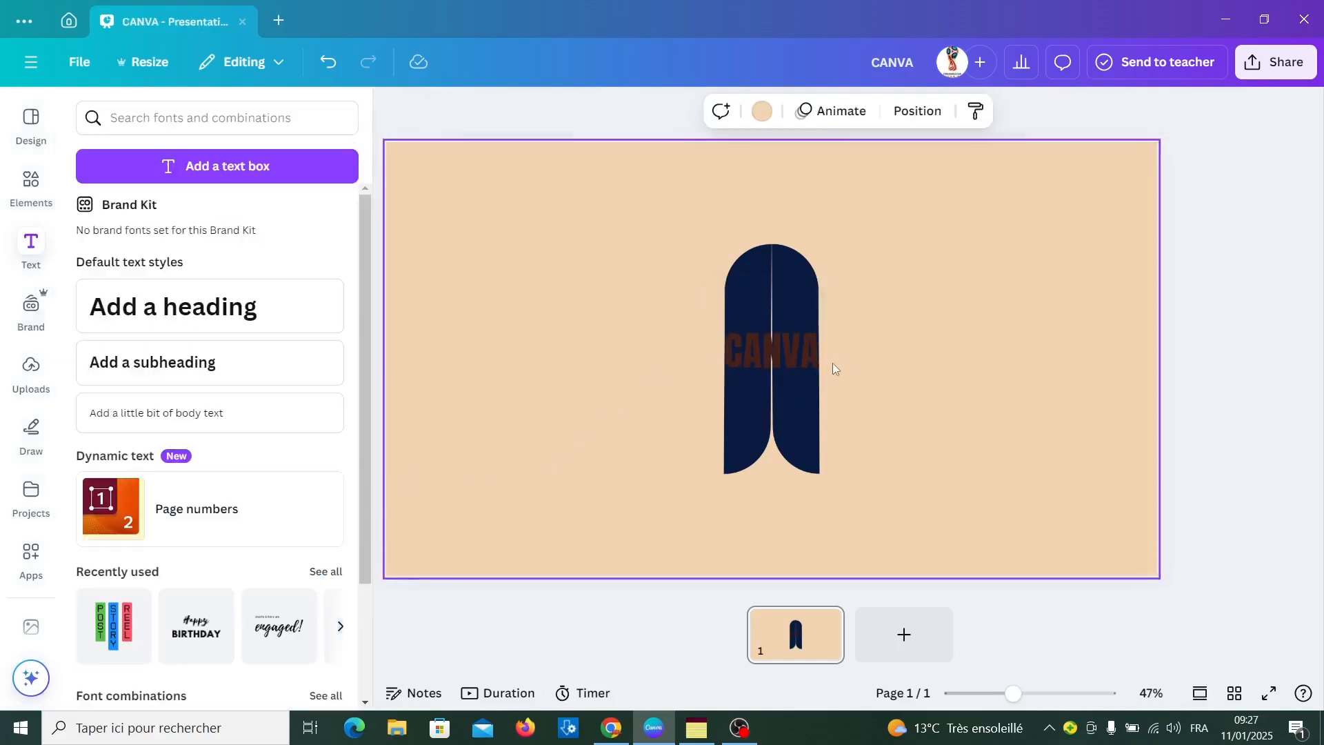
Send the CANVA heading backward behind both bars
click(799, 354)
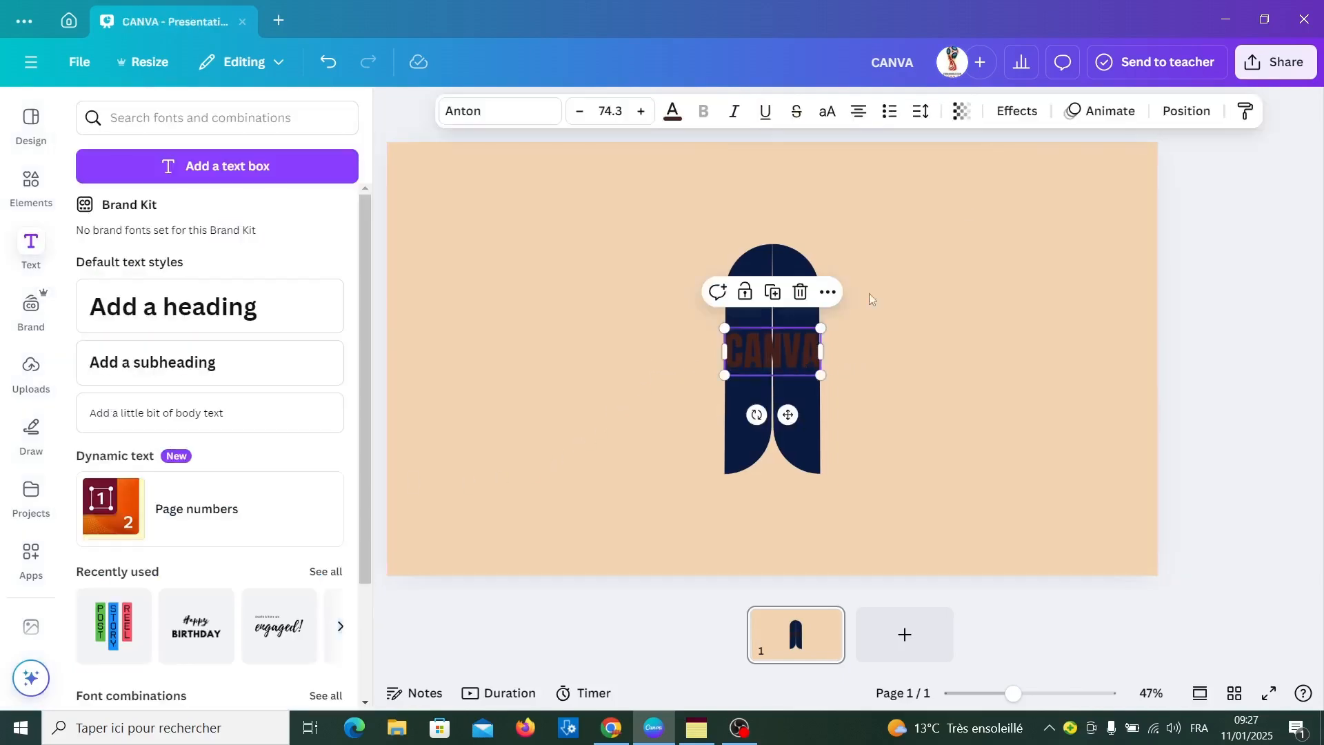
click(1180, 109)
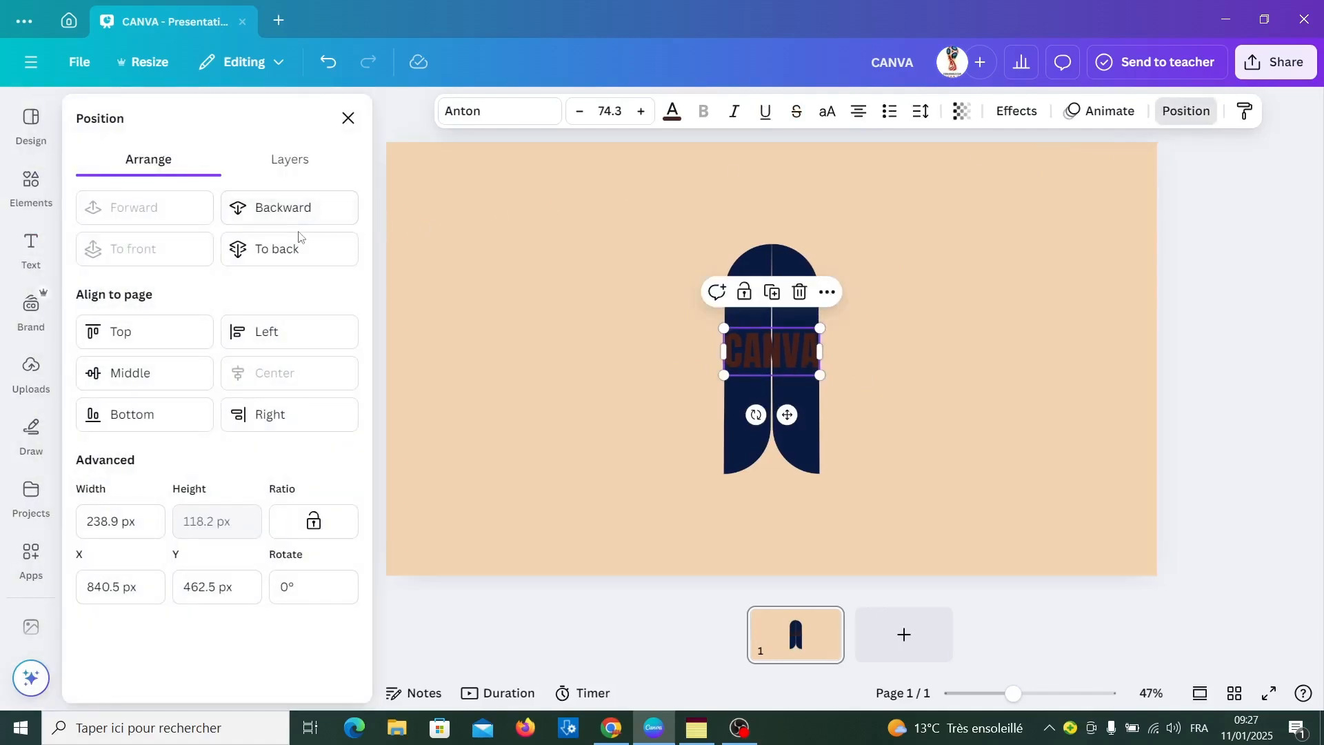
click(293, 220)
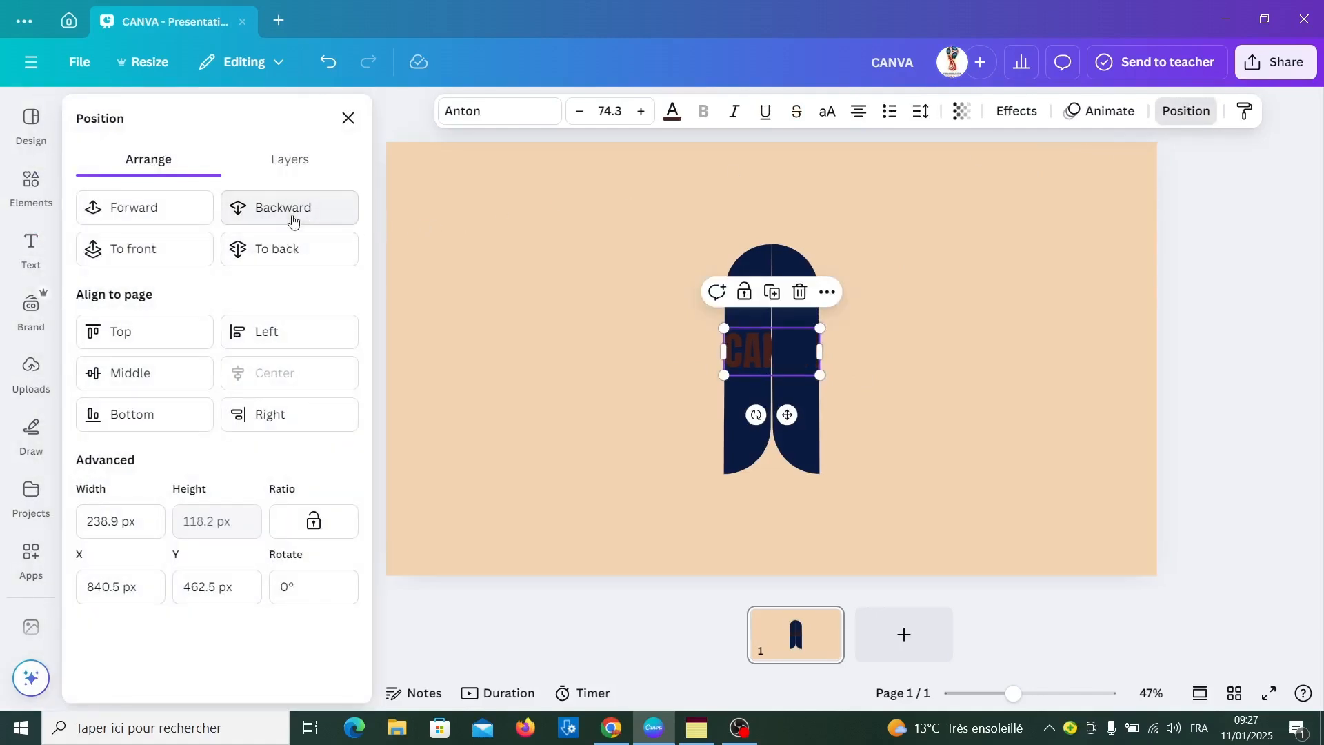
click(293, 219)
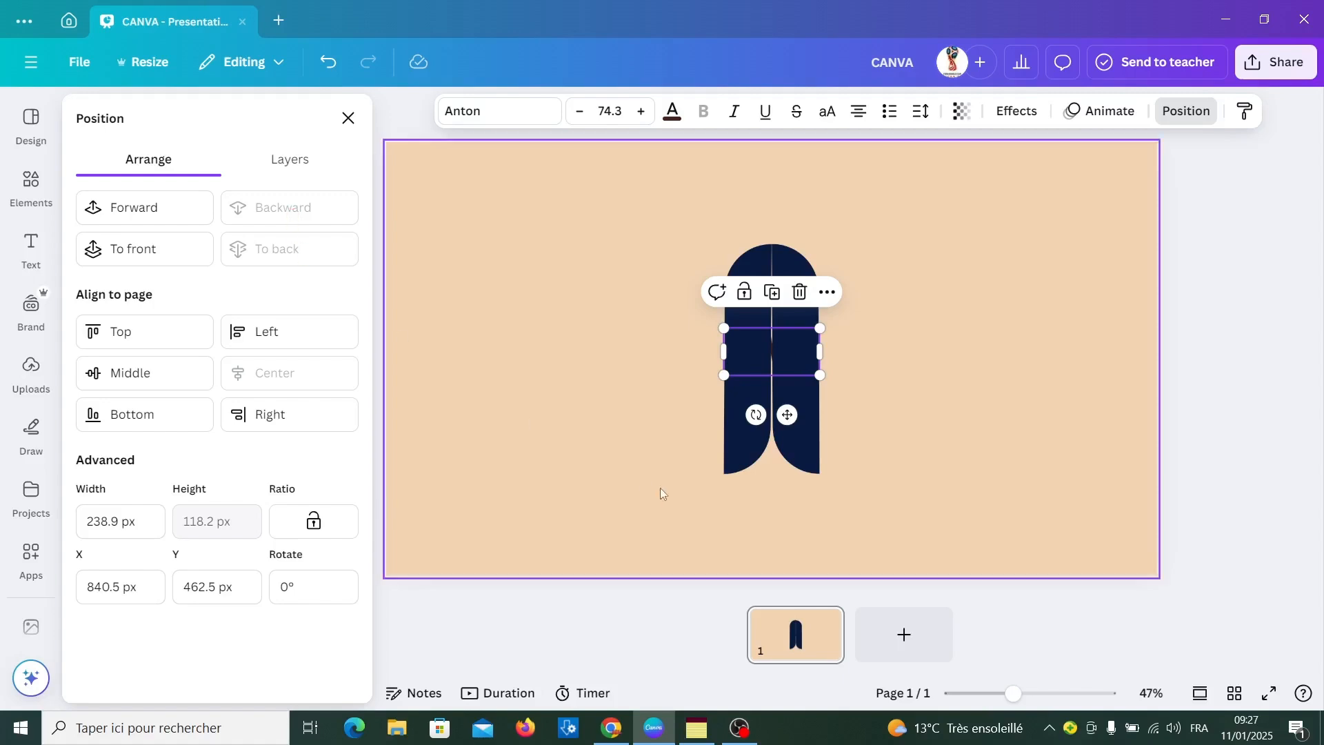
Recolour both the left and the right navy bar to #A43820
click(732, 449)
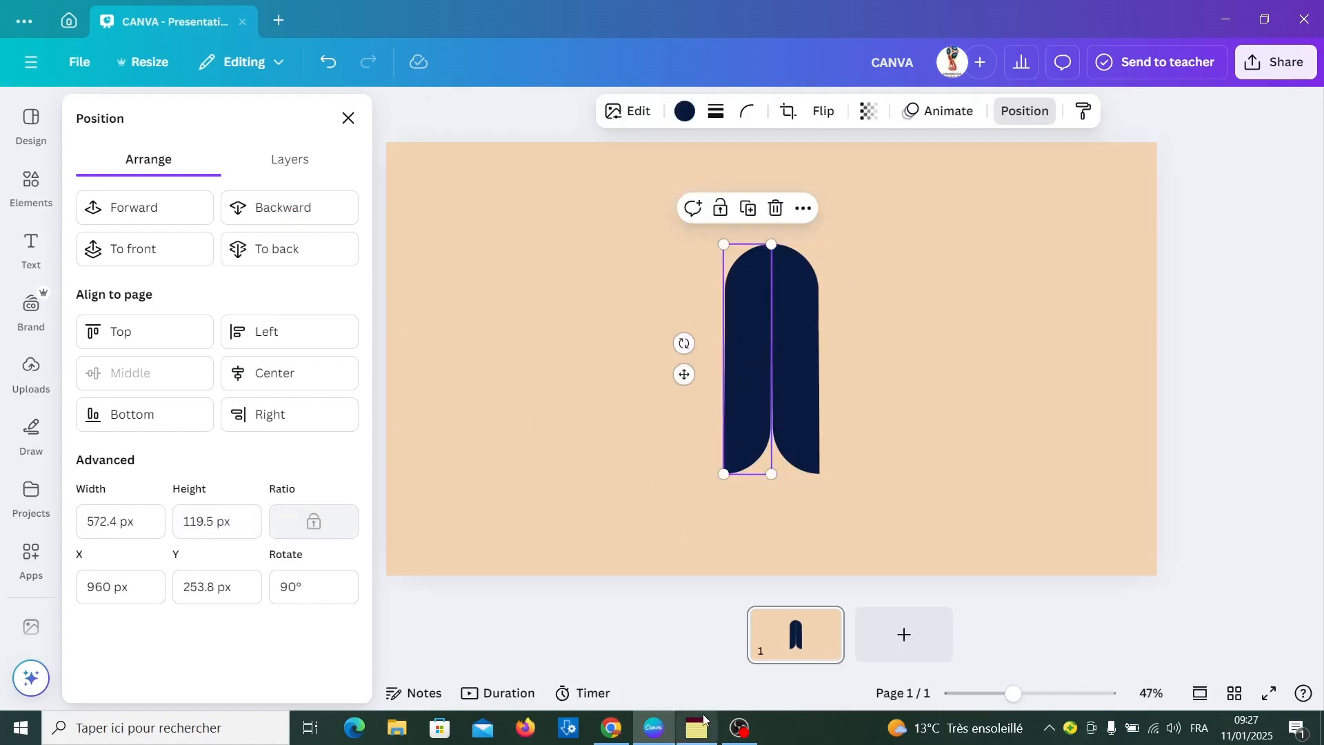
click(684, 111)
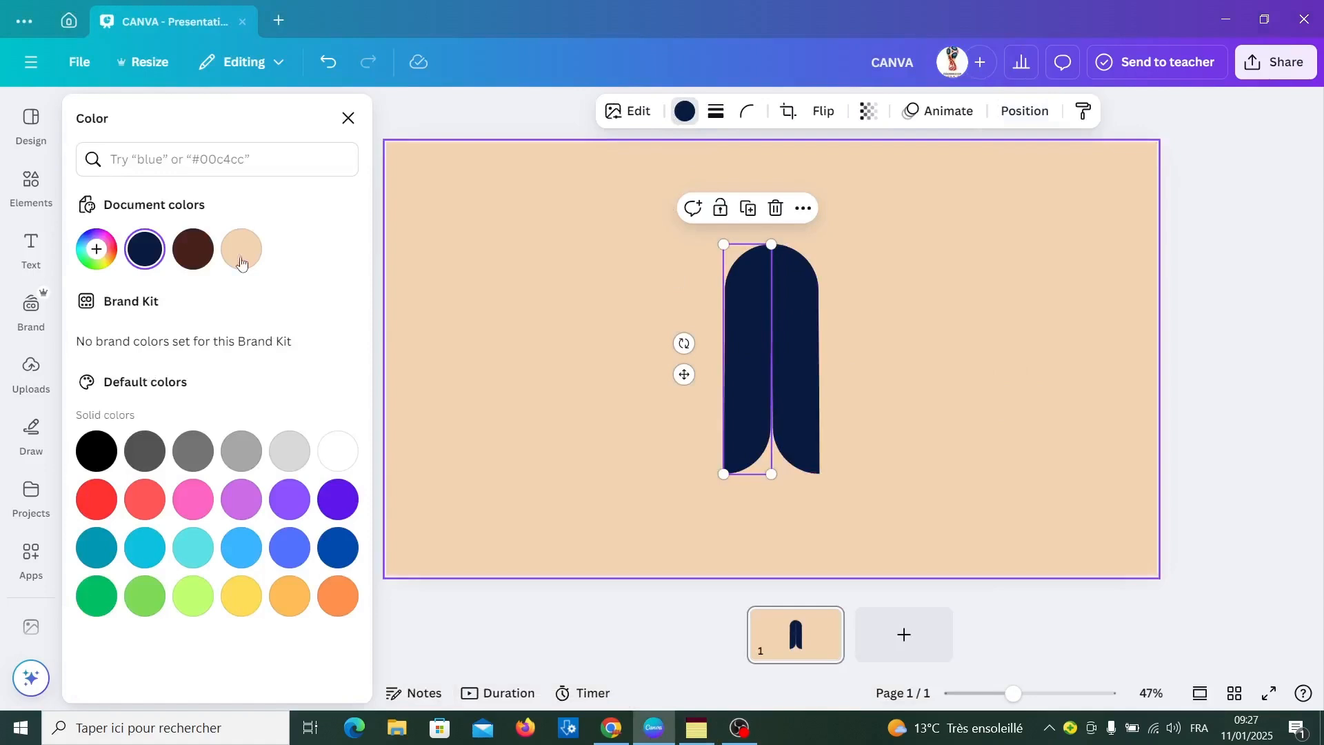
click(107, 262)
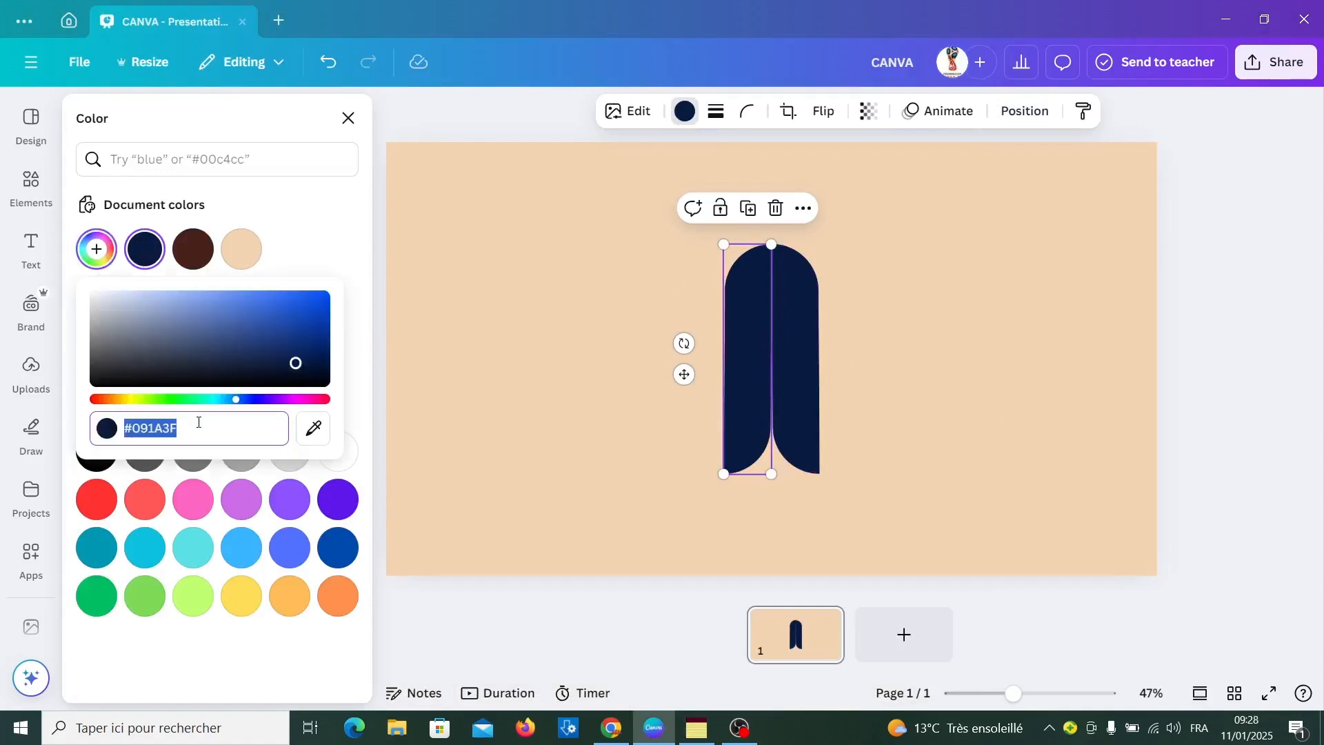
text(#A43820)
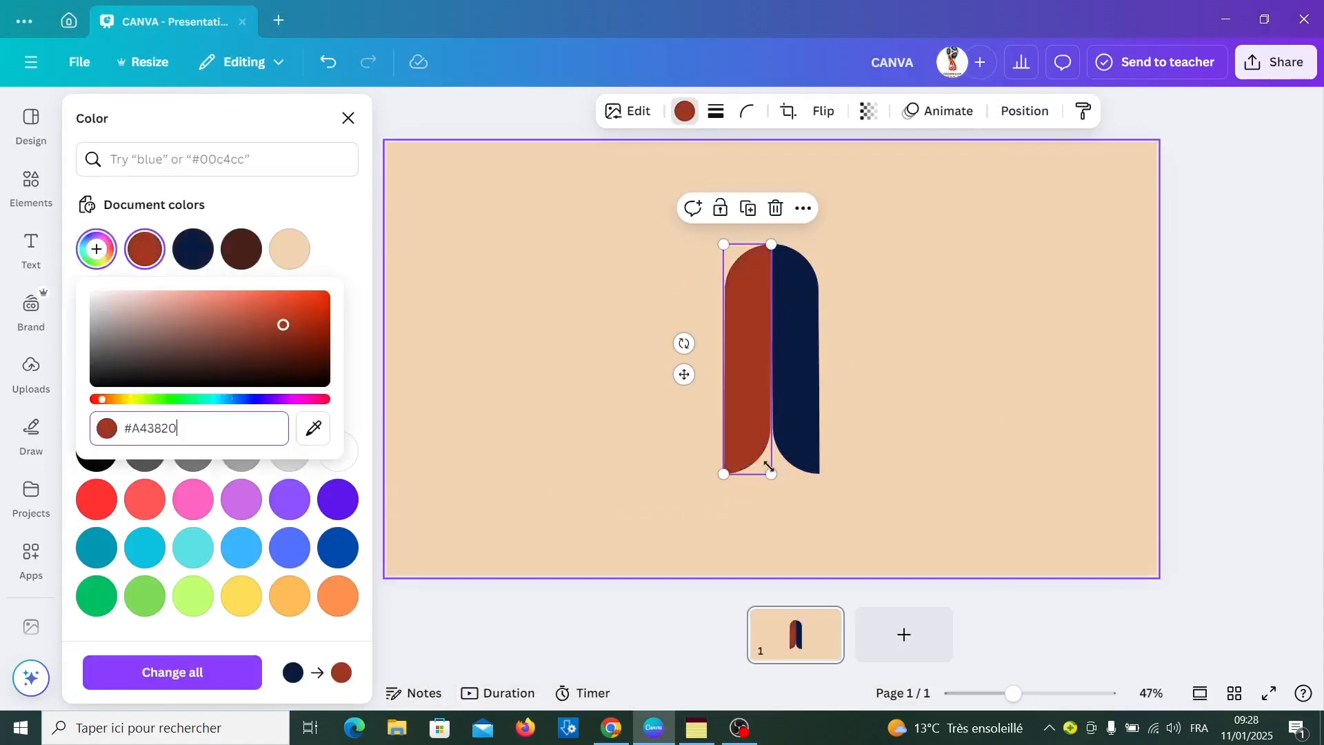
click(808, 412)
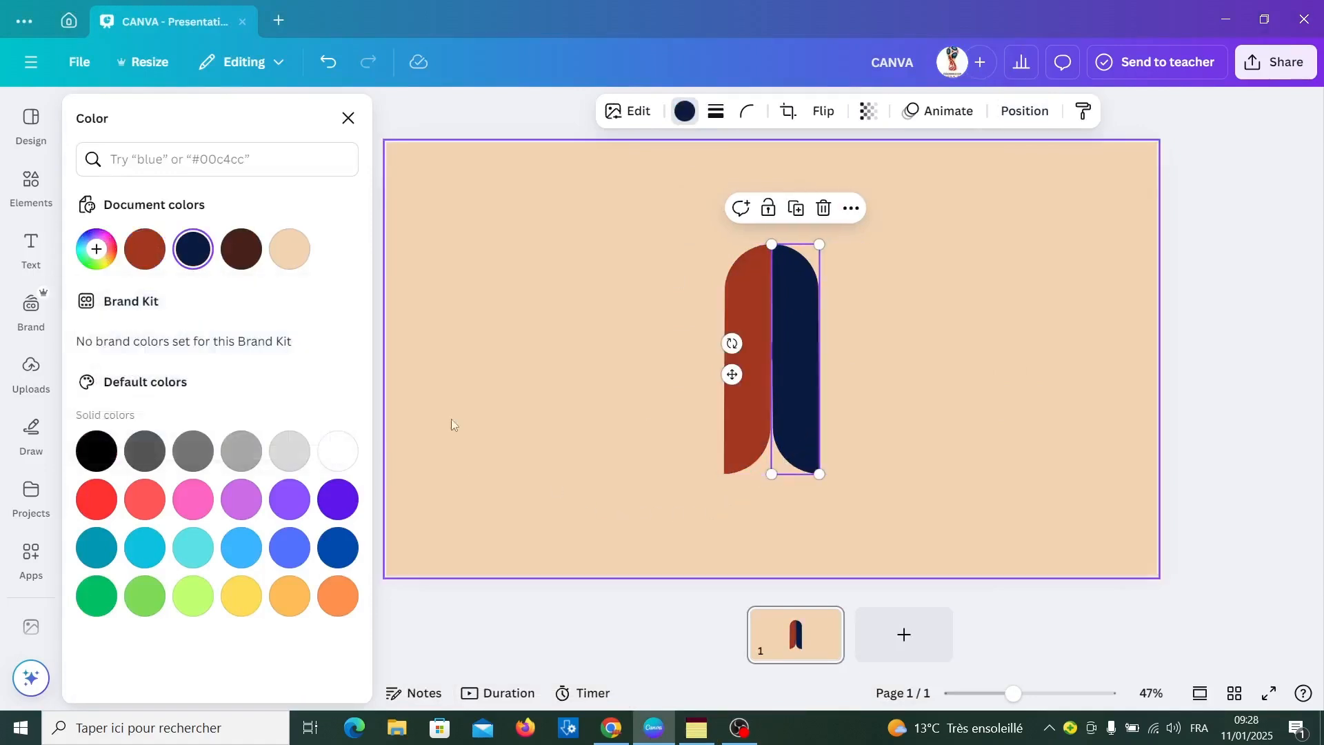
click(141, 260)
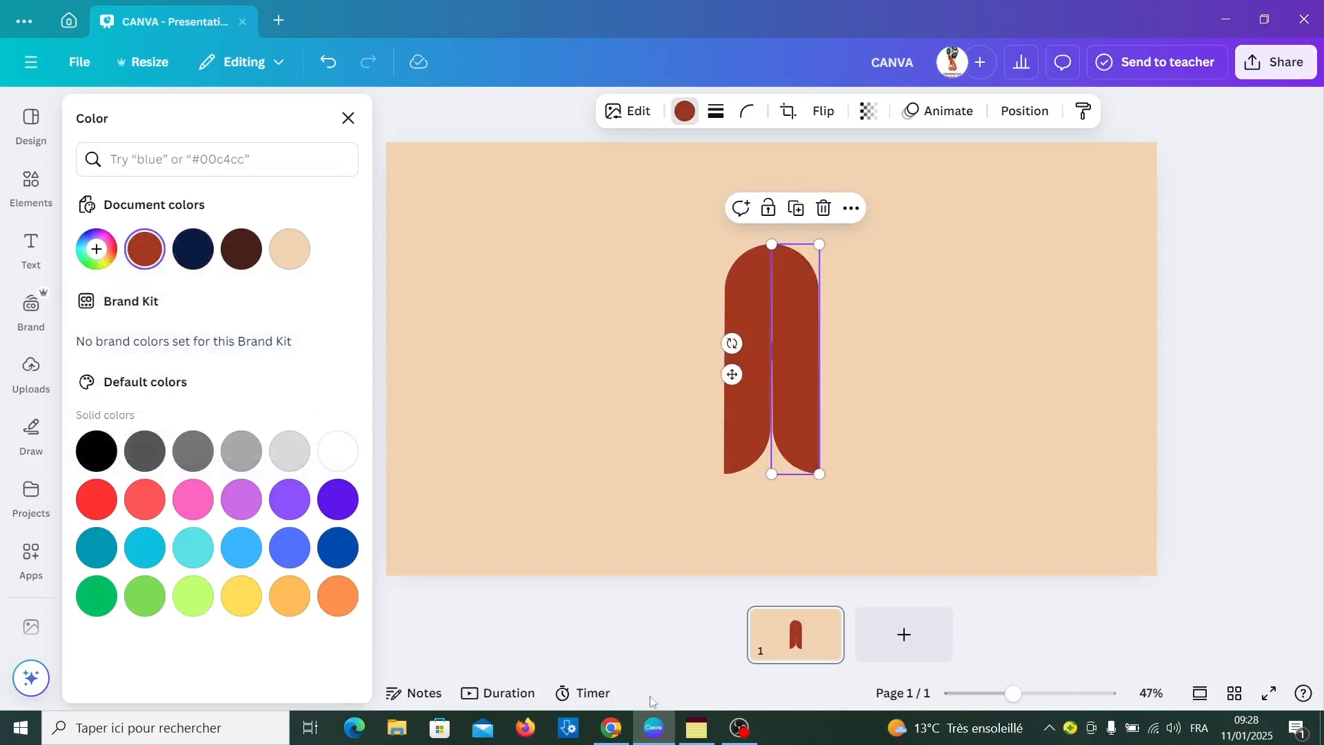
Duplicate the page twice so the presentation has three identical pages
mouse_move(801, 640)
click(828, 623)
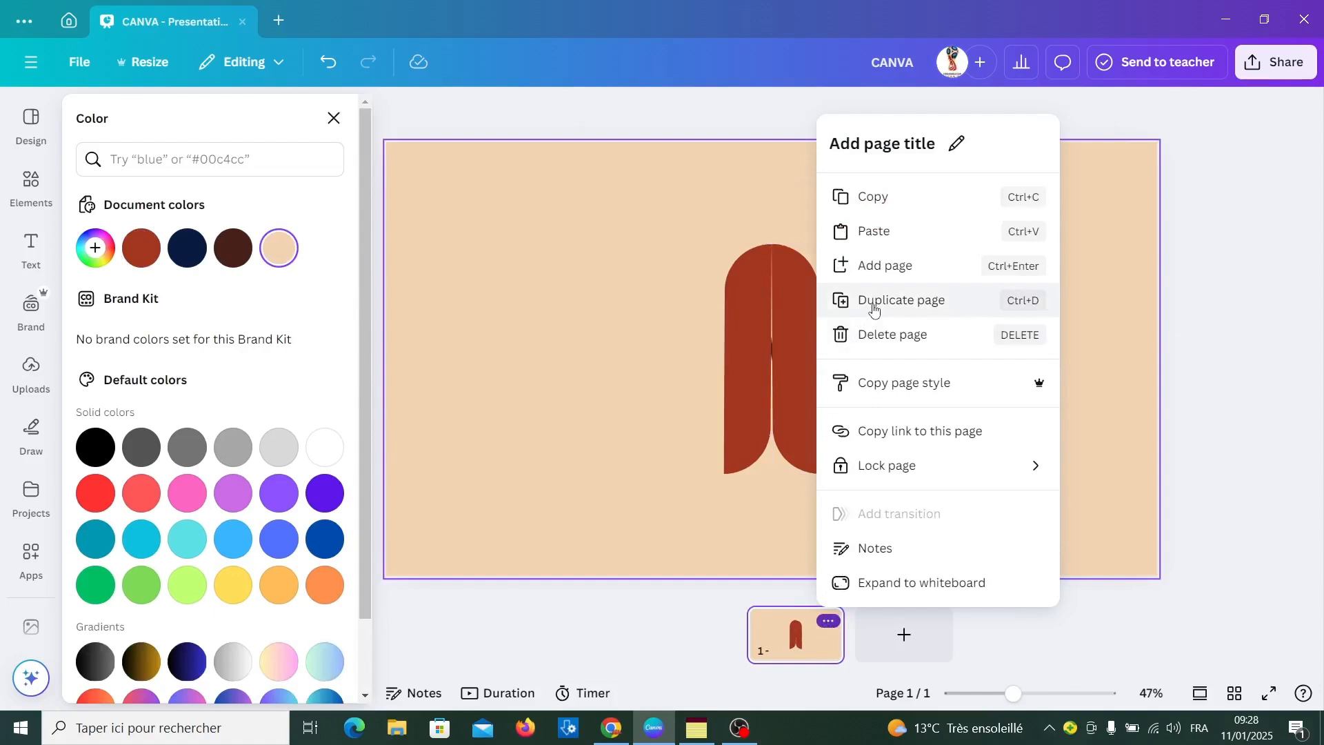
click(874, 307)
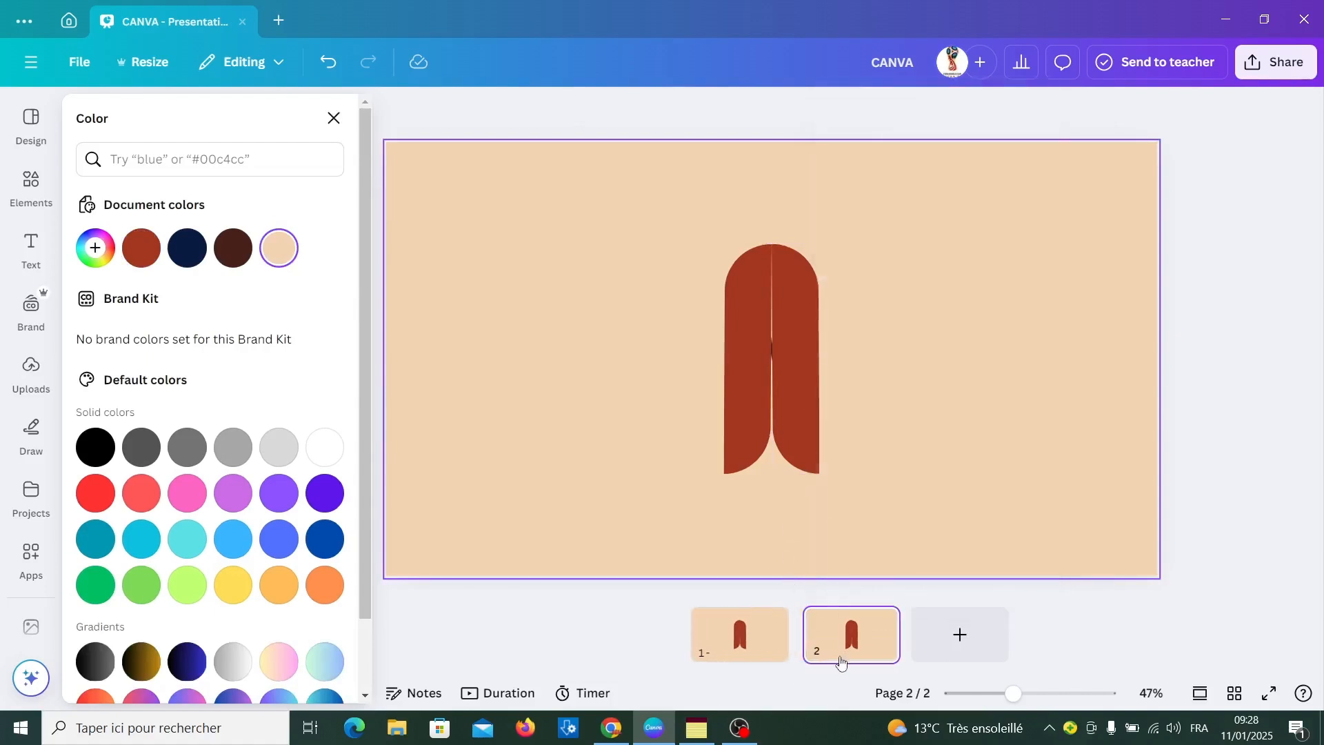
click(883, 622)
click(903, 269)
On page 2, move the left bar horizontally outward to the left, well clear of the CANVA heading
click(801, 644)
click(745, 417)
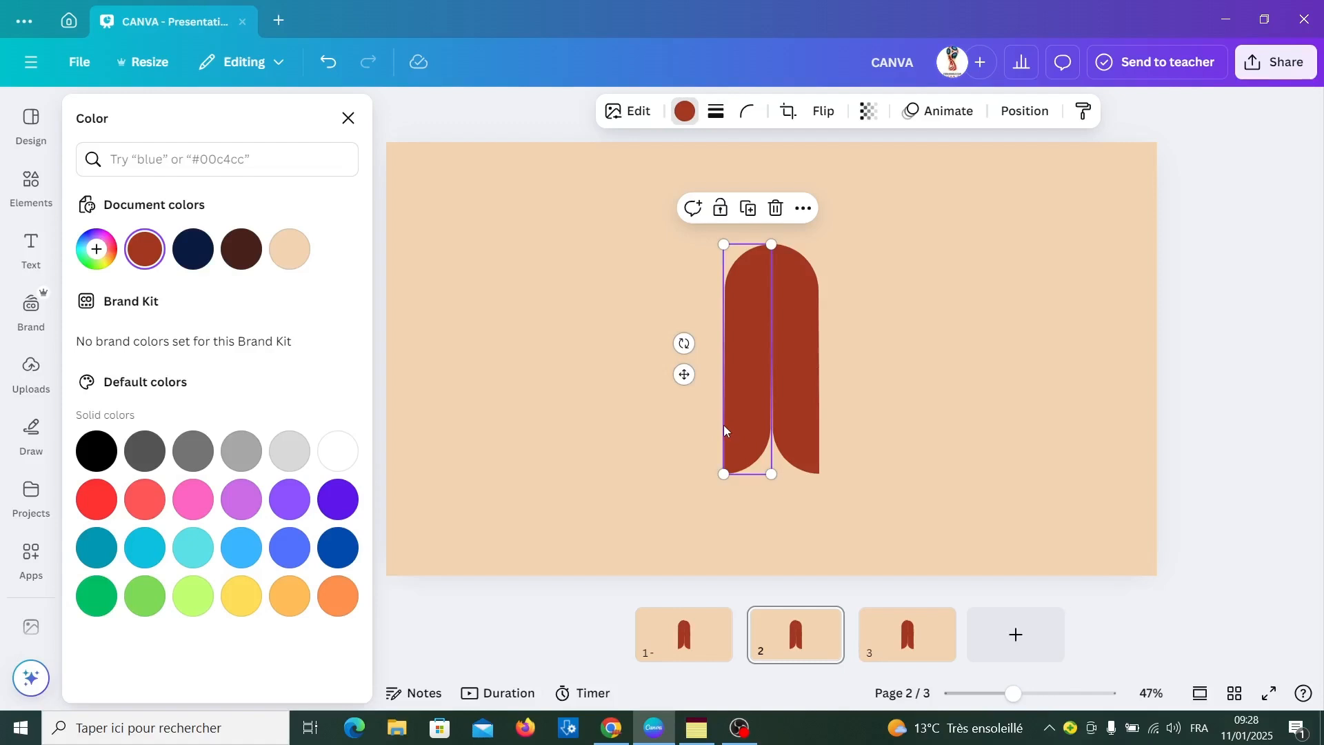
key(shift+Left)
key(shift+Left)
key(shift+Left)
key(shift+Left)
key(shift+Left)
key(shift+Left)
key(shift+Left)
key(shift+Left)
key(shift+Left)
key(shift+Left)
key(shift+Left)
key(shift+Left)
key(shift+Left)
key(shift+Left)
key(shift+Left)
key(shift+Left)
key(shift+Left)
key(shift+Left)
key(shift+Left)
key(shift+Left)
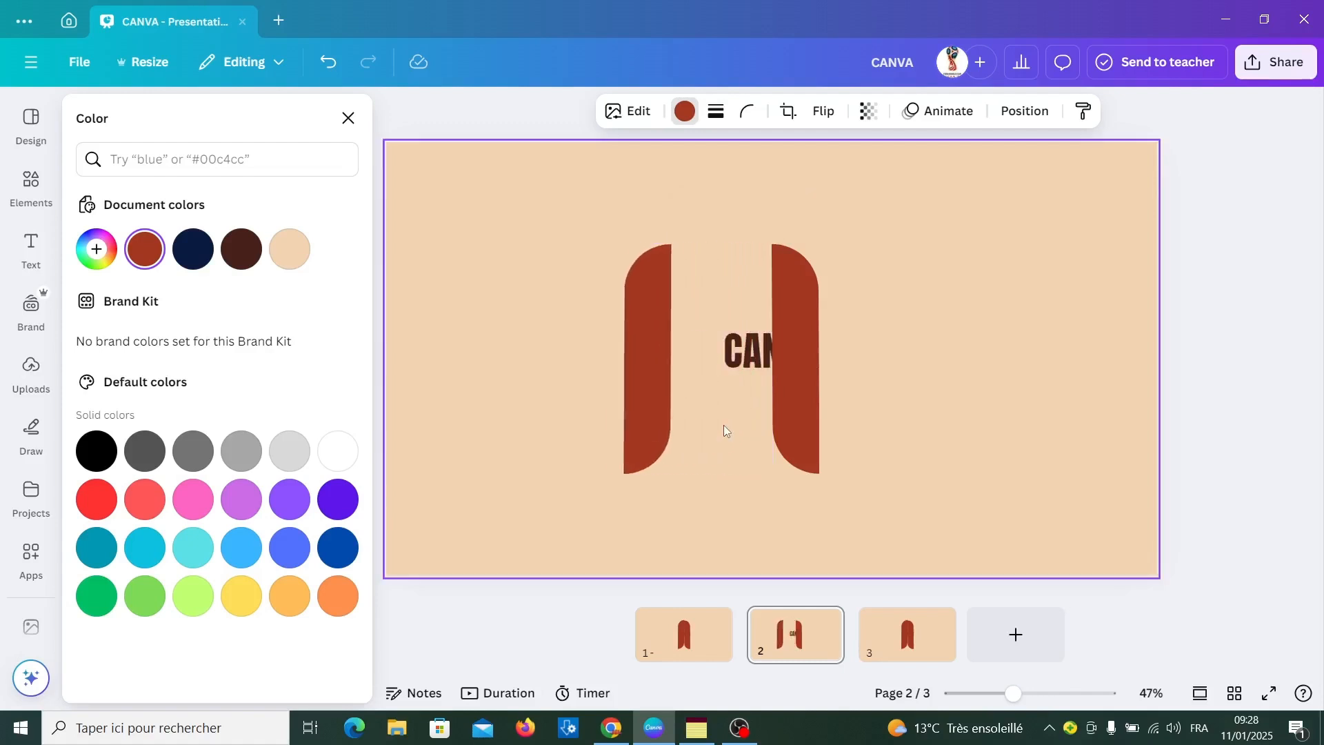
key(shift+Left)
key(shift+Left)
key(shift+Left)
key(shift+Left)
key(shift+Left)
key(shift+Left)
key(shift+Left)
key(shift+Left)
key(shift+Left)
key(shift+Left)
key(shift+Left)
key(shift+Left)
key(shift+Left)
key(shift+Left)
key(shift+Left)
key(shift+Left)
key(shift+Left)
key(shift+Left)
key(shift+Left)
key(shift+Left)
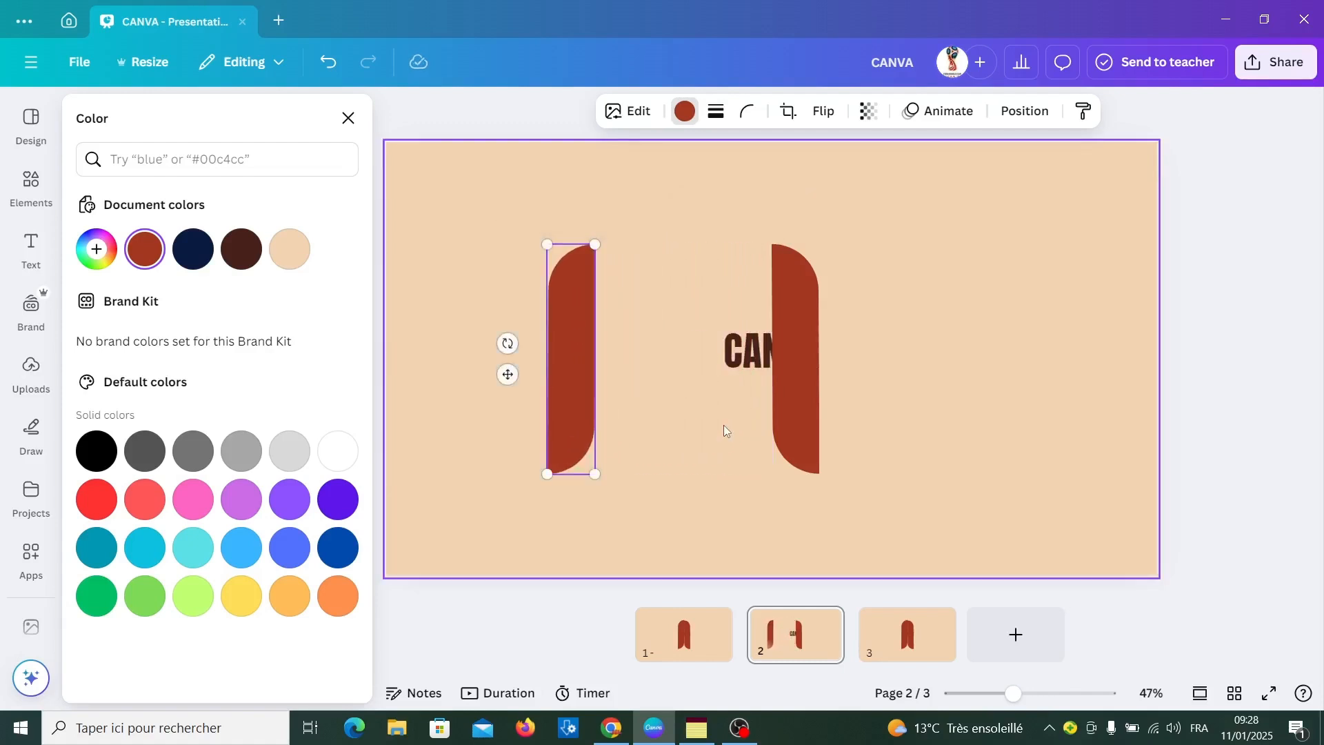
key(shift+Left)
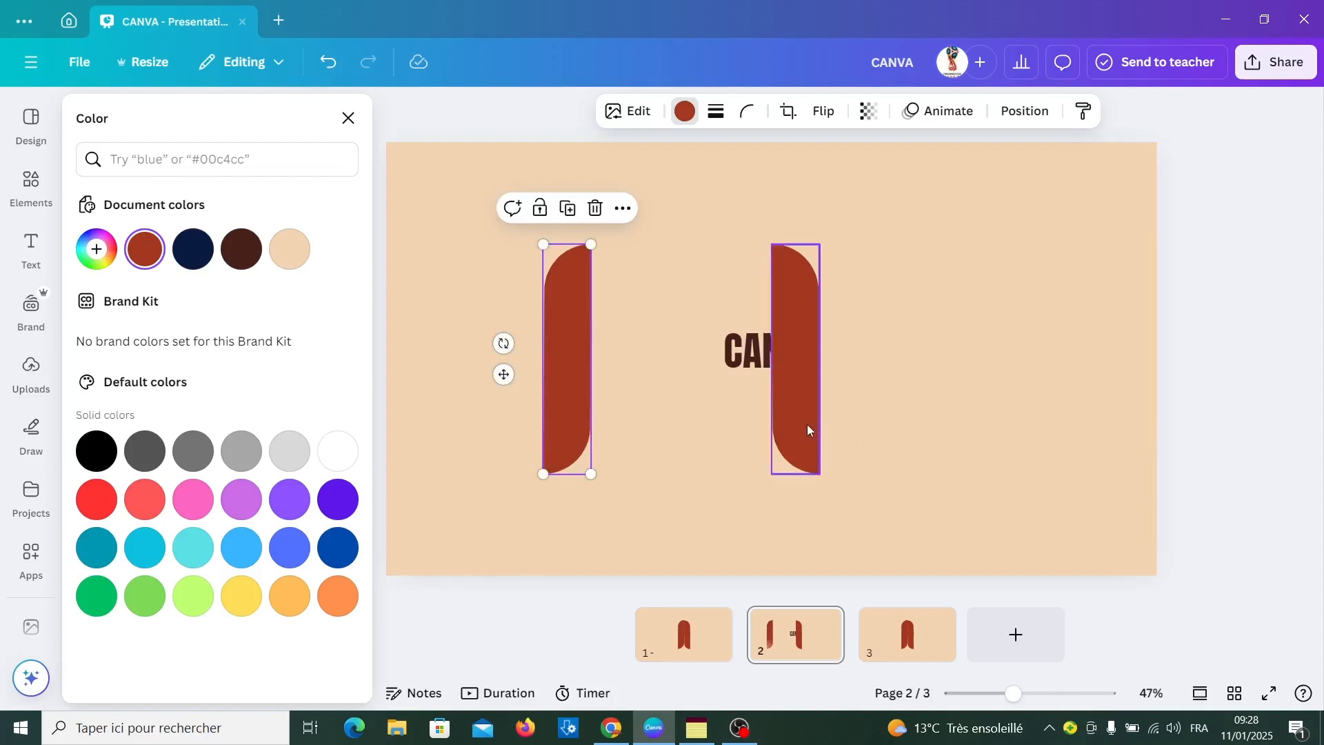
Move page 2's right bar horizontally outward to the right, about as far from the CANVA heading as the left bar
click(808, 429)
key(shift+Right)
key(shift+Right)
key(shift+Right)
key(shift+Right)
key(shift+Right)
key(shift+Right)
key(shift+Right)
key(shift+Right)
key(shift+Right)
key(shift+Right)
key(shift+Right)
key(shift+Right)
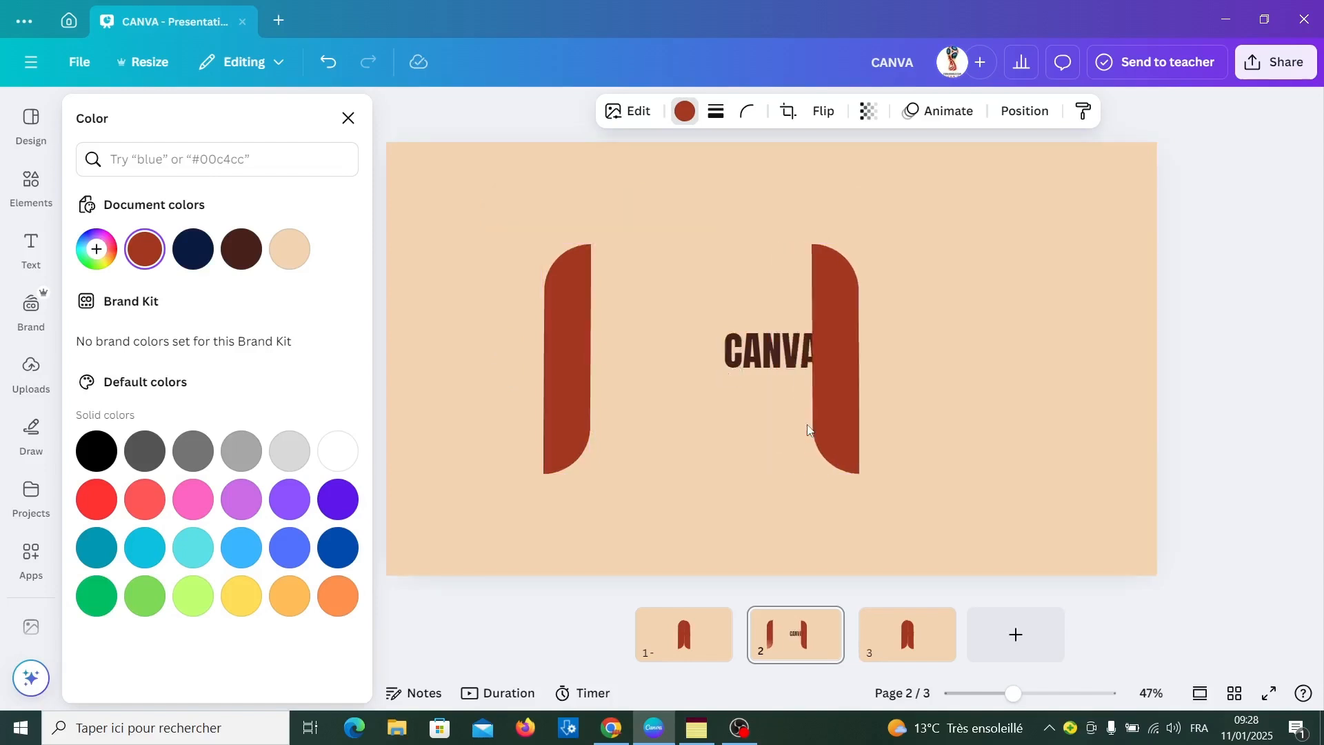
key(shift+Right)
key(shift+Right)
key(shift+Right)
key(shift+Right)
key(shift+Right)
key(shift+Right)
key(shift+Right)
key(shift+Right)
key(shift+Right)
key(shift+Right)
key(shift+Right)
key(shift+Right)
key(shift+Right)
key(shift+Right)
key(shift+Right)
key(shift+Right)
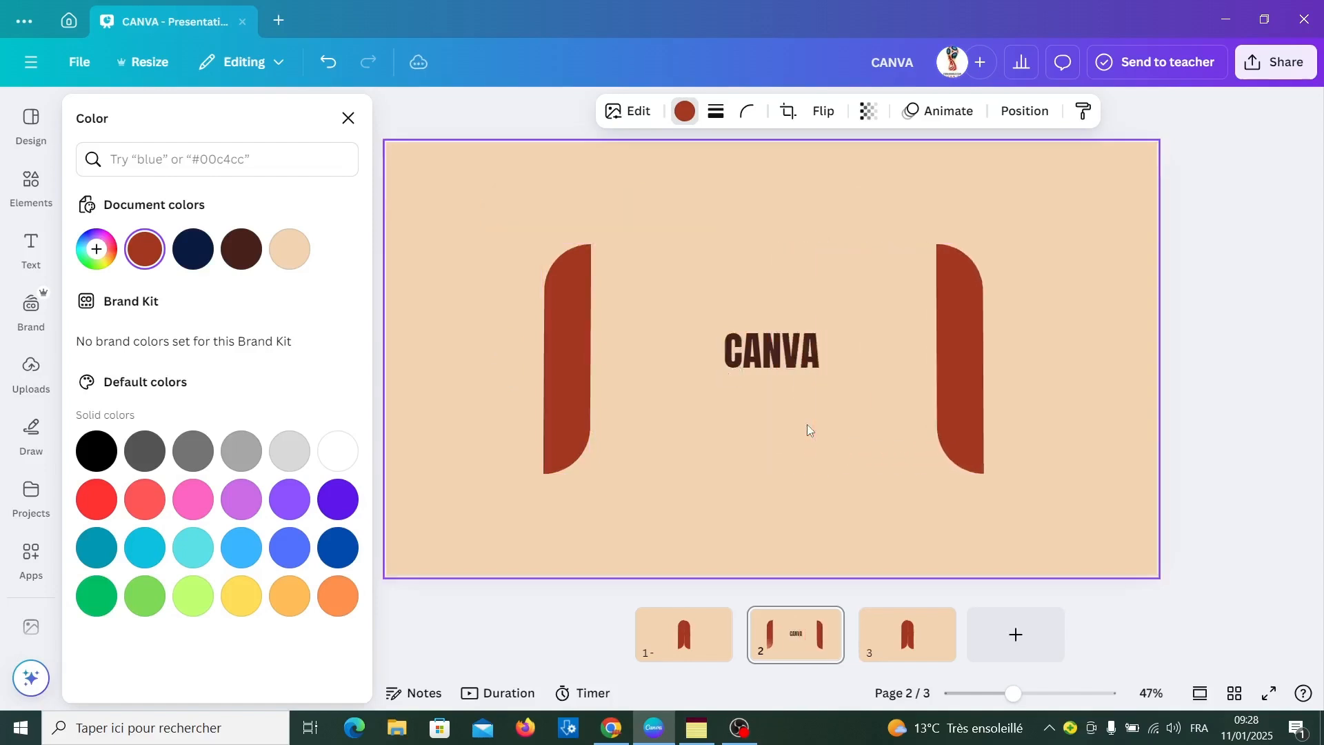
key(shift+Right)
key(shift+Right)
key(shift+Right)
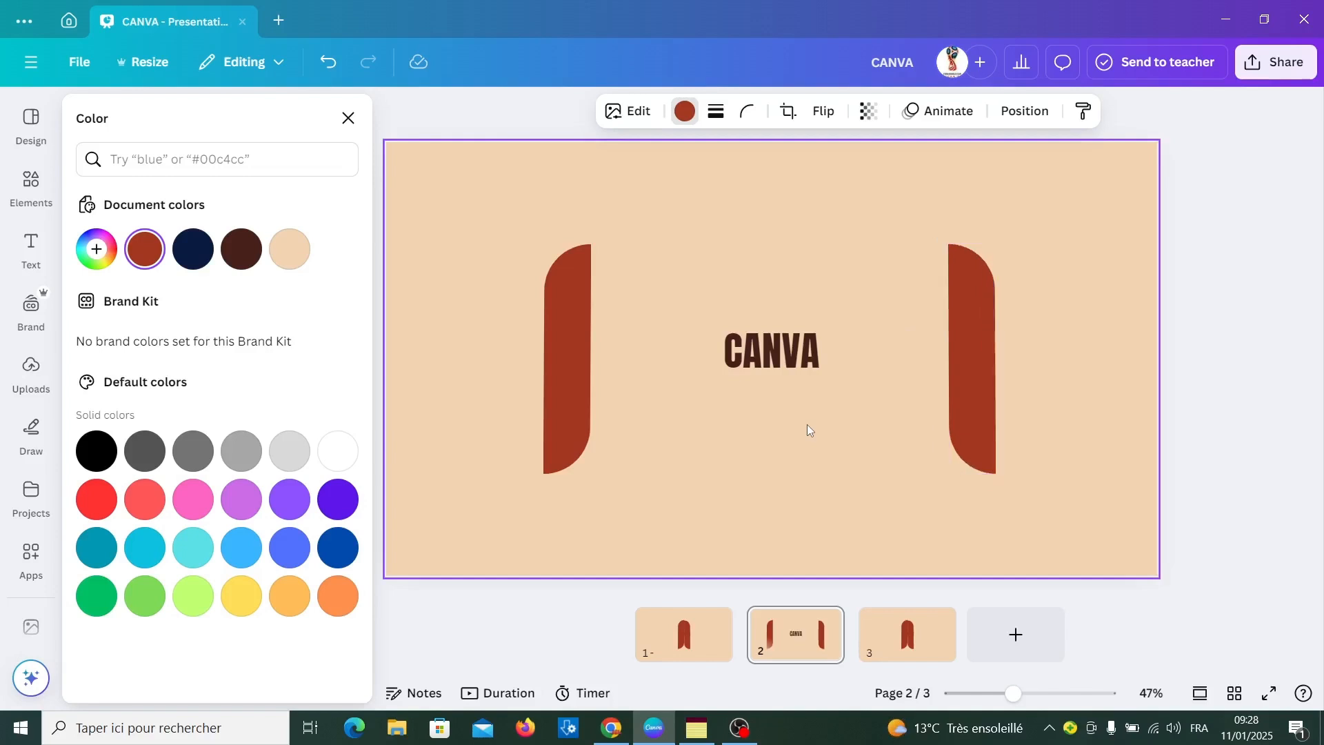
Enlarge the CANVA heading and spread the bars farther apart so the word fills the gap between them
click(782, 365)
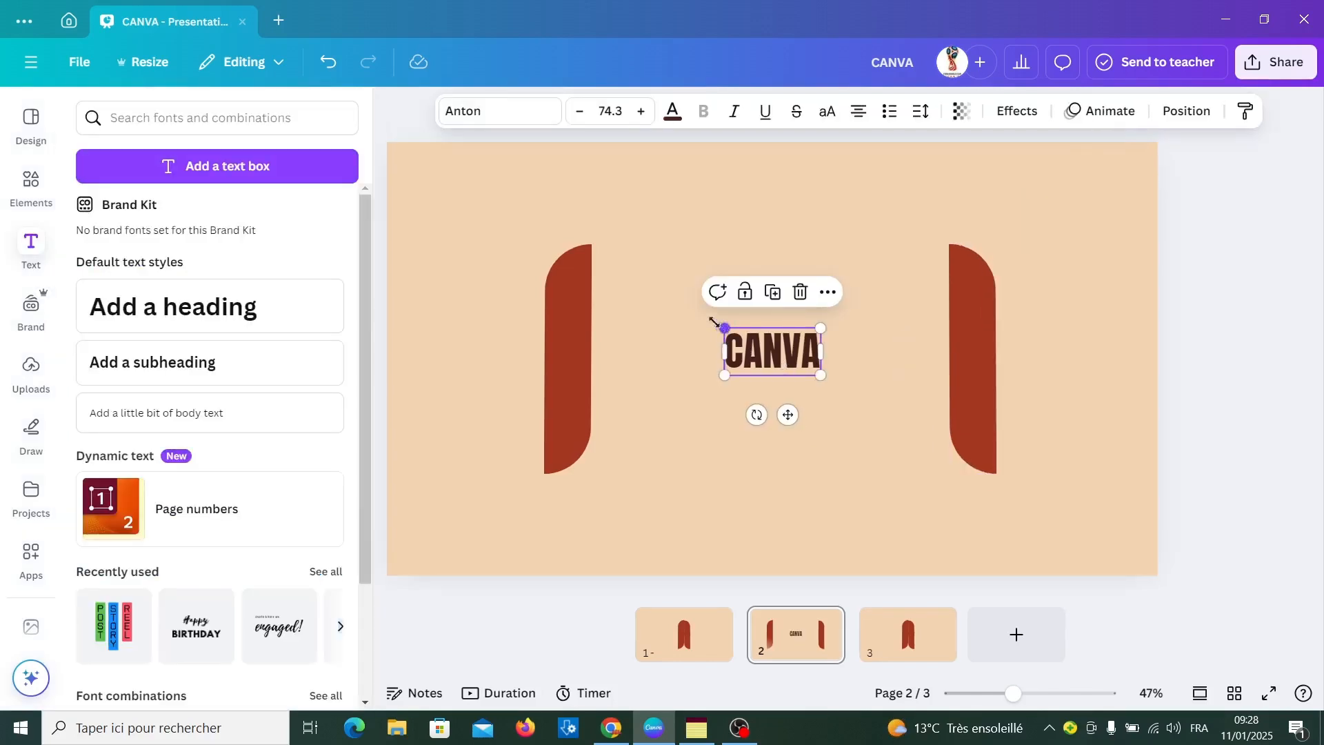
drag(714, 322, 588, 256)
drag(819, 372, 929, 466)
drag(592, 262, 532, 231)
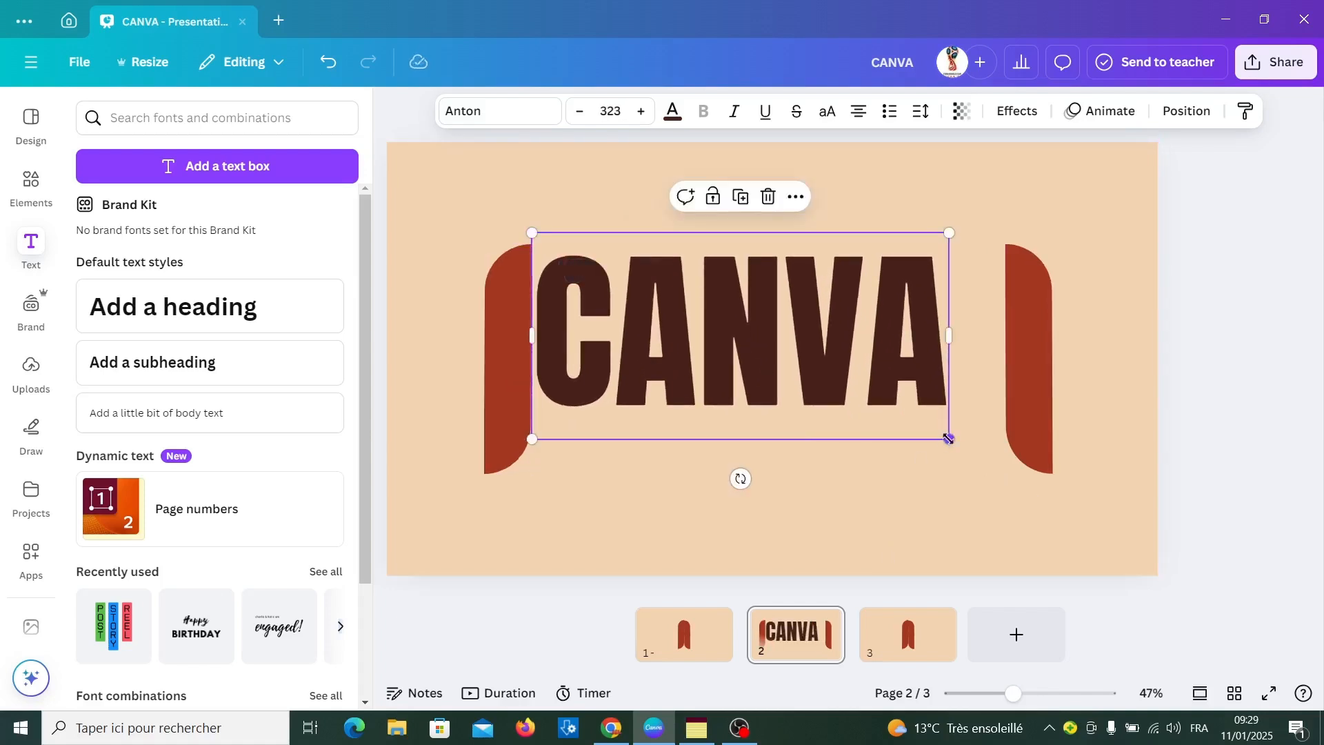
drag(948, 438, 1003, 469)
click(1214, 496)
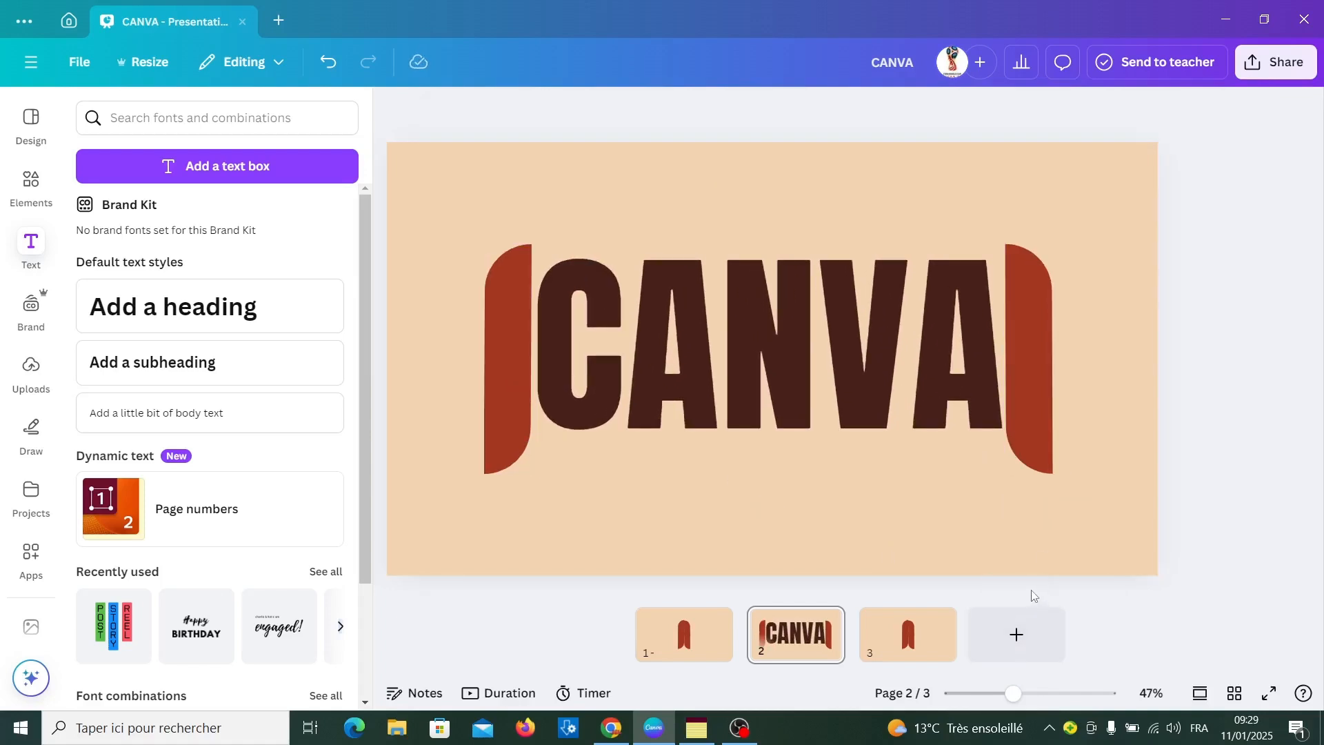
Add a blank fourth page and set its background to the copied very pale pink colour code
click(988, 641)
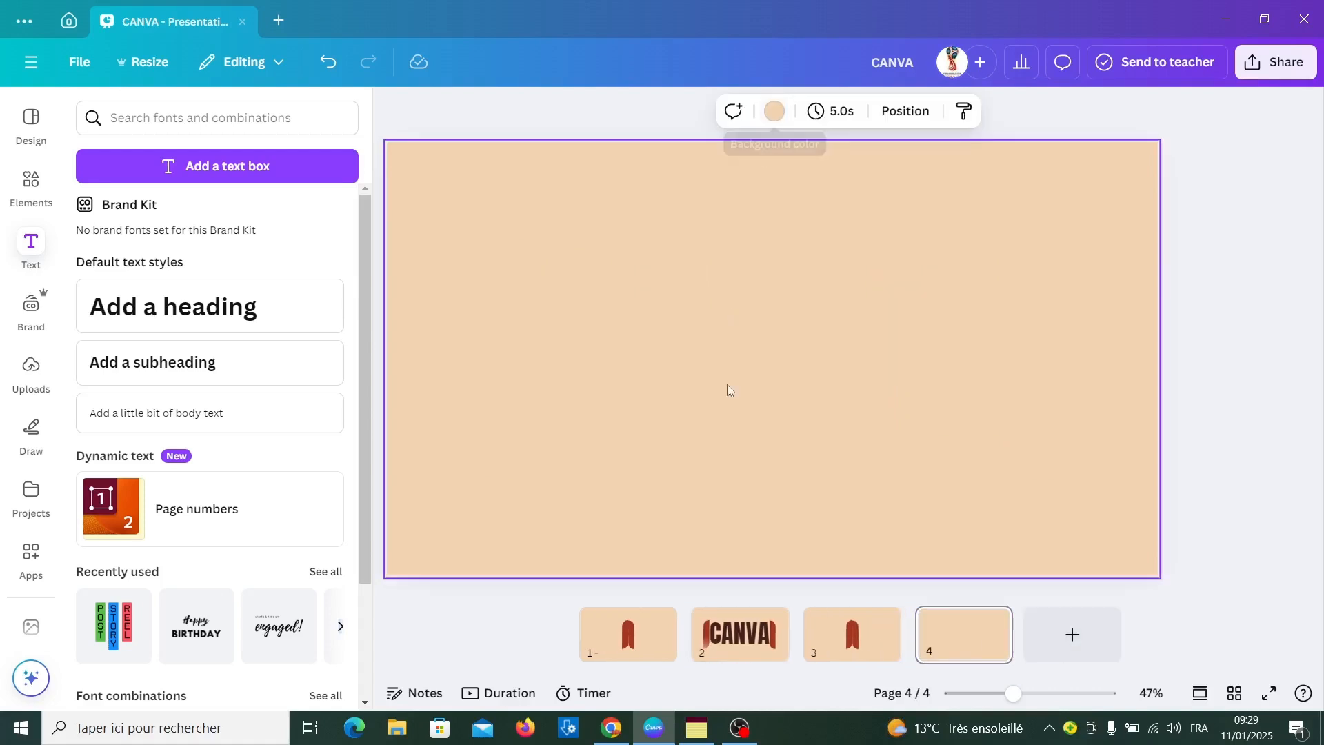
click(776, 110)
click(102, 262)
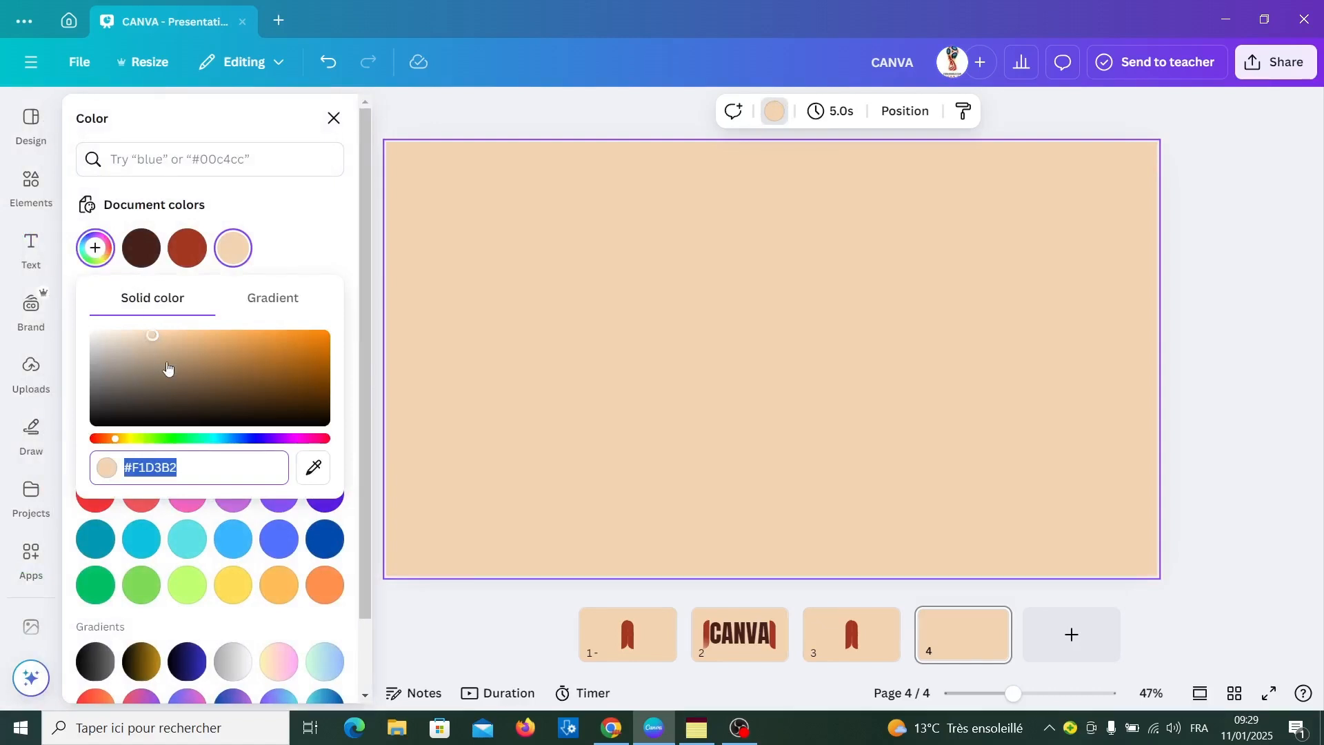
text(#FFF5F5)
click(626, 393)
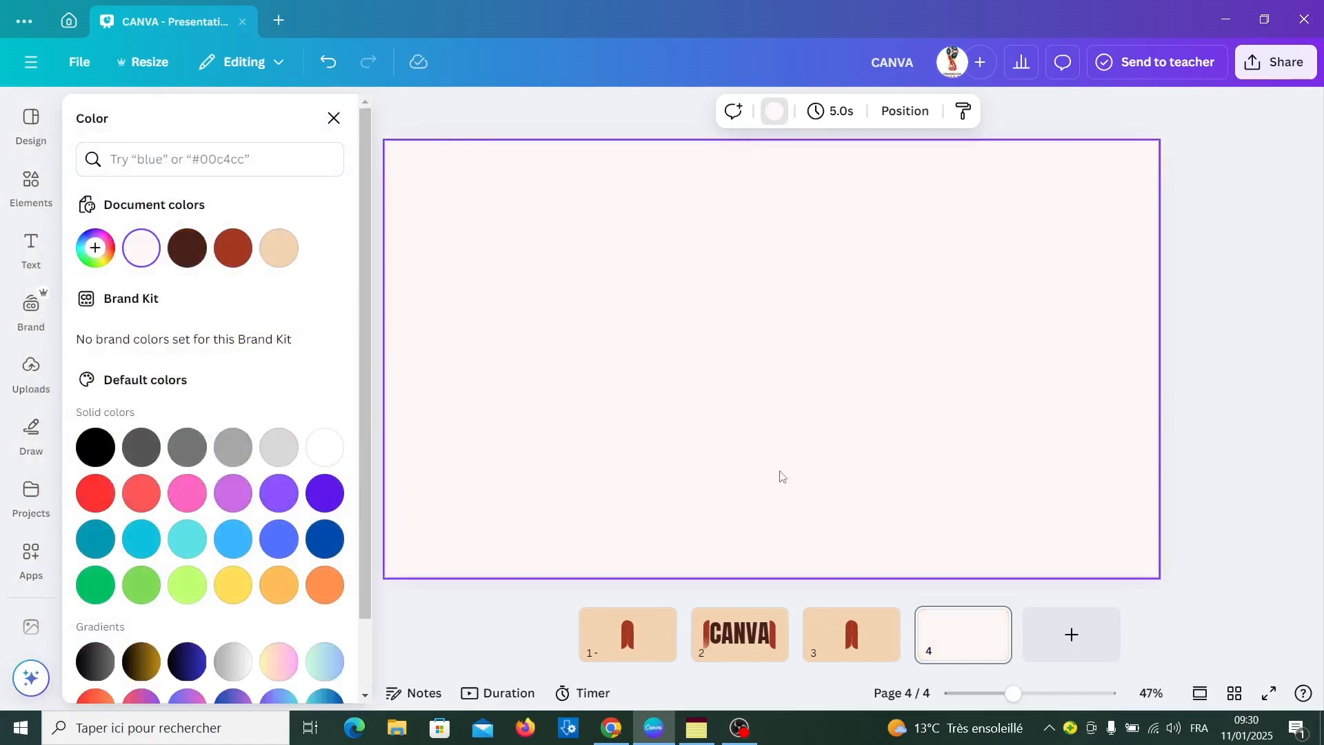
Copy both red bars from page 3 and paste them onto page 4
click(845, 637)
drag(837, 506, 750, 503)
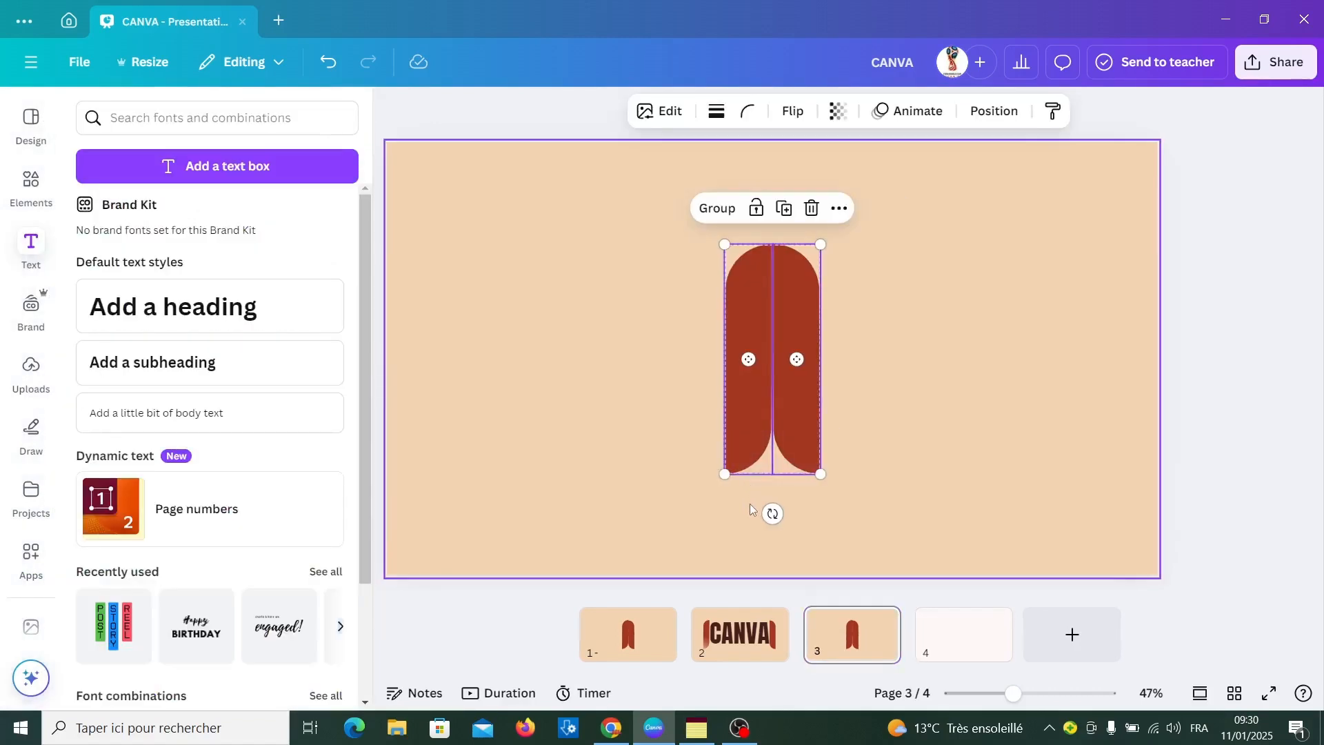
click(947, 633)
click(782, 398)
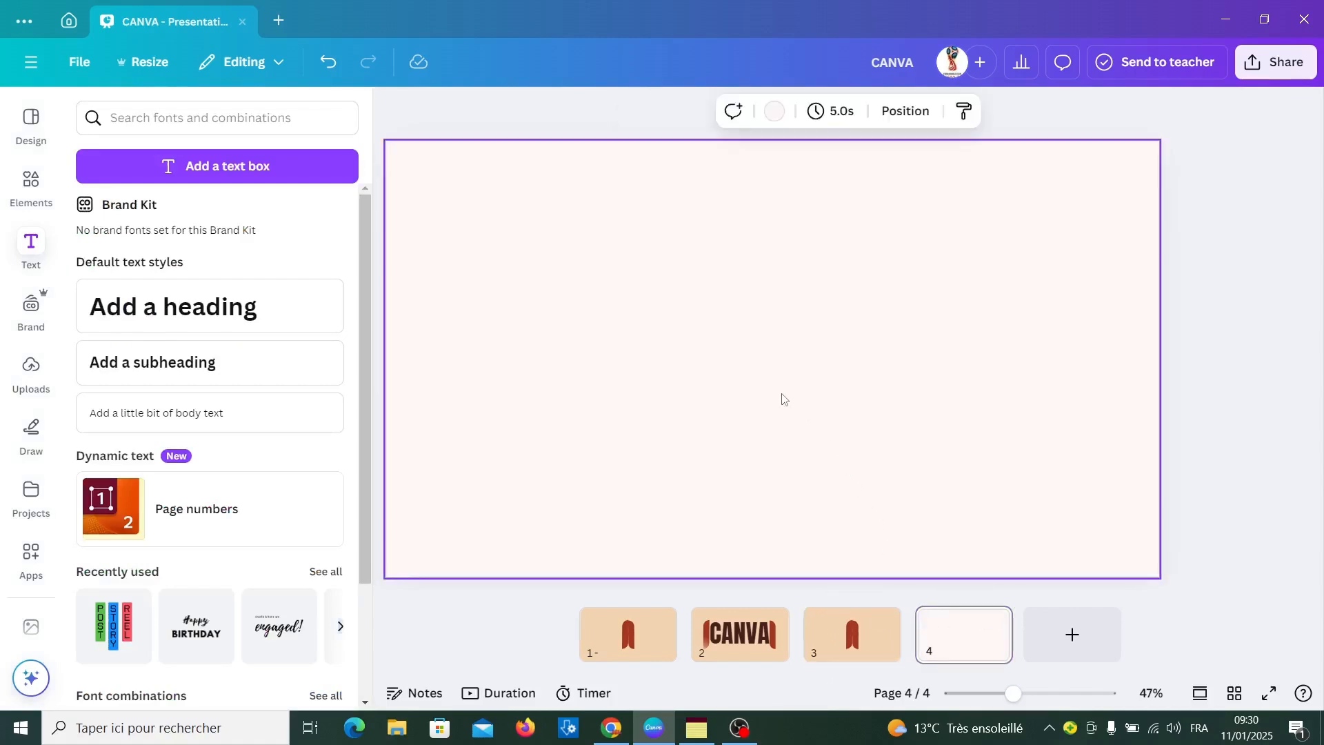
key(ctrl+v)
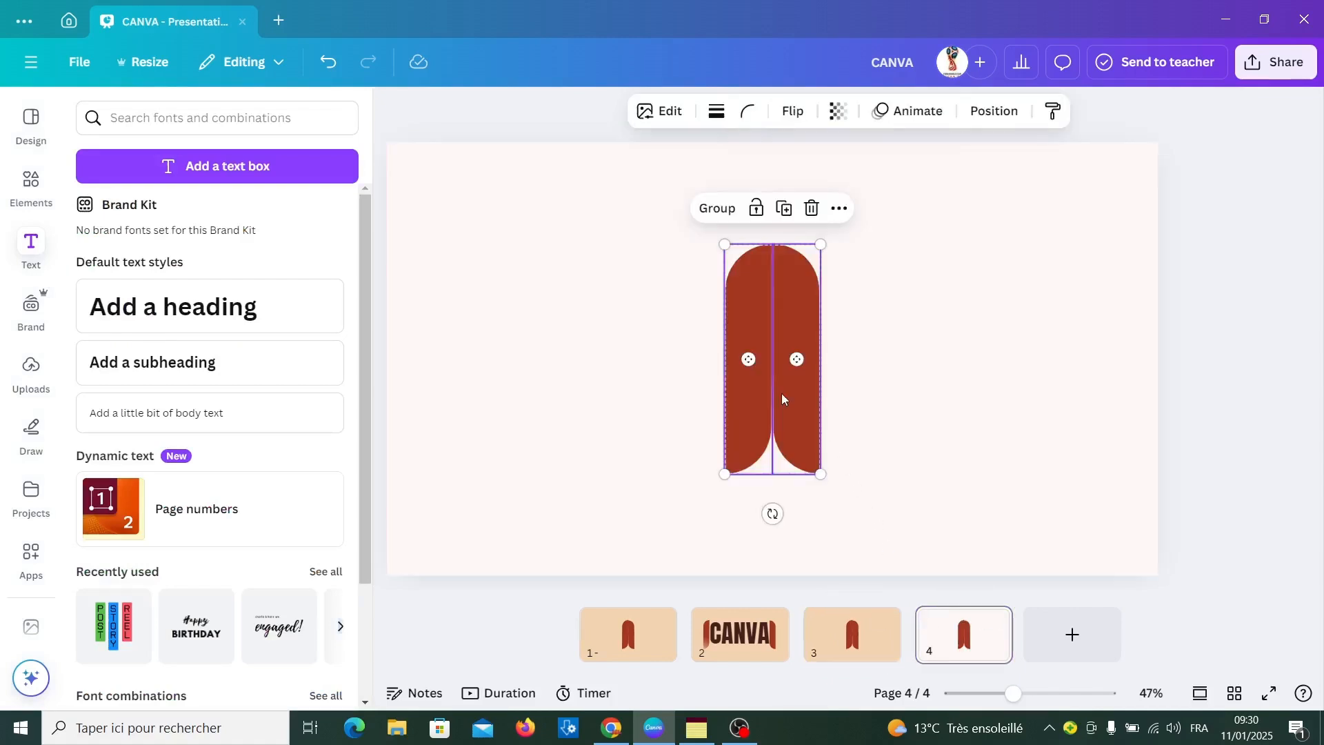
On page 4, flip the left bar horizontally and the right bar vertically
click(882, 449)
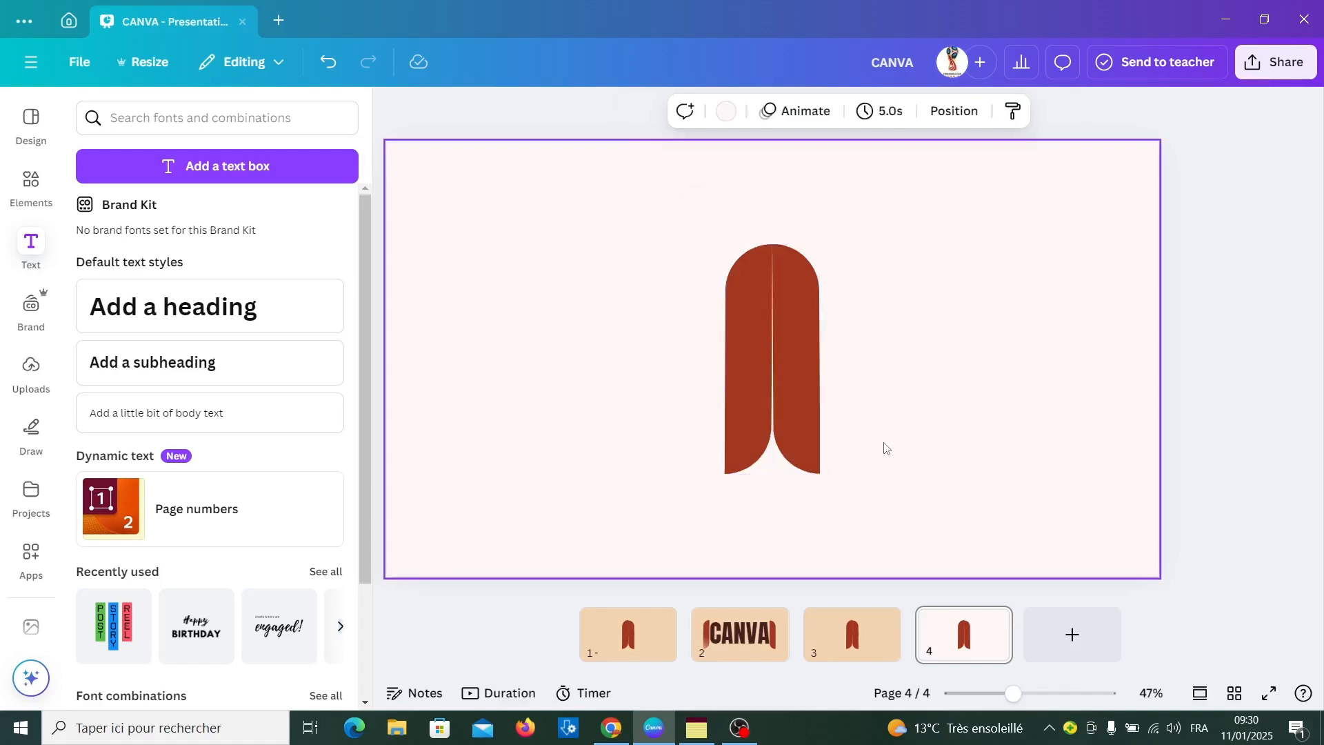
click(746, 412)
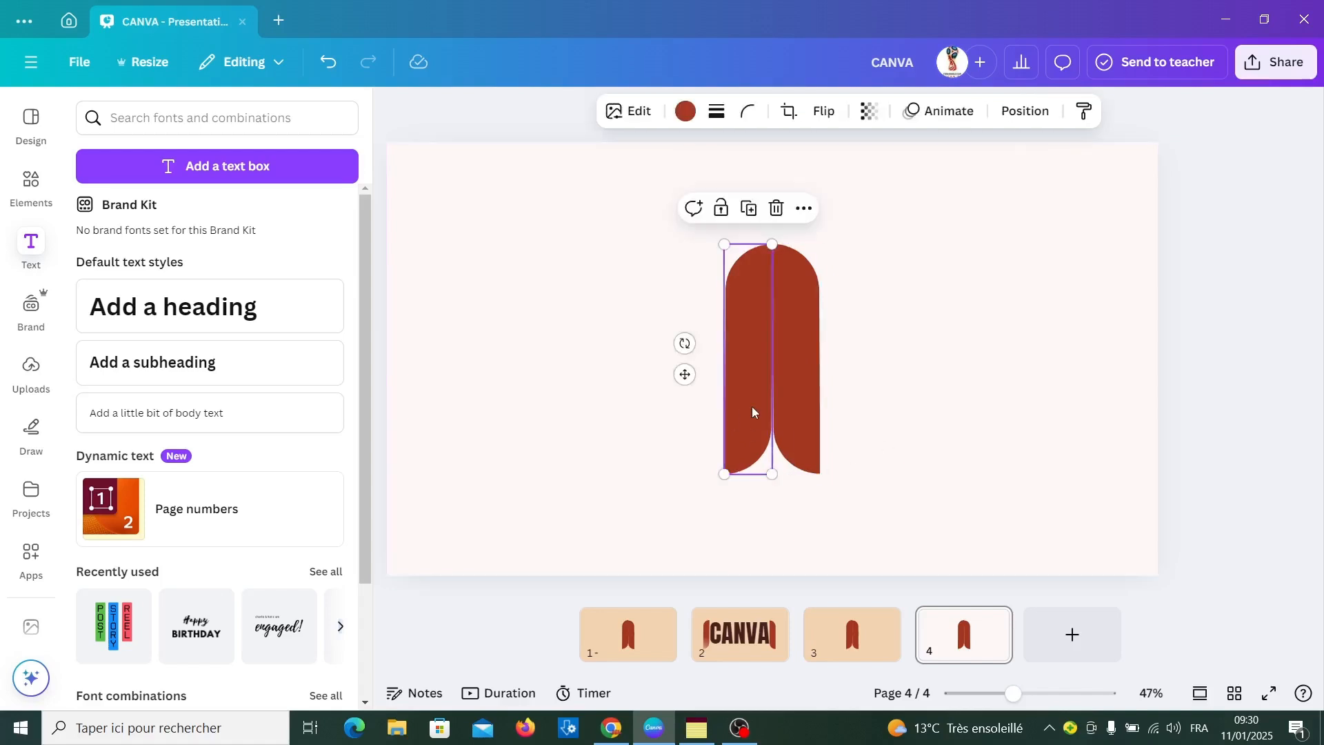
click(823, 111)
click(823, 157)
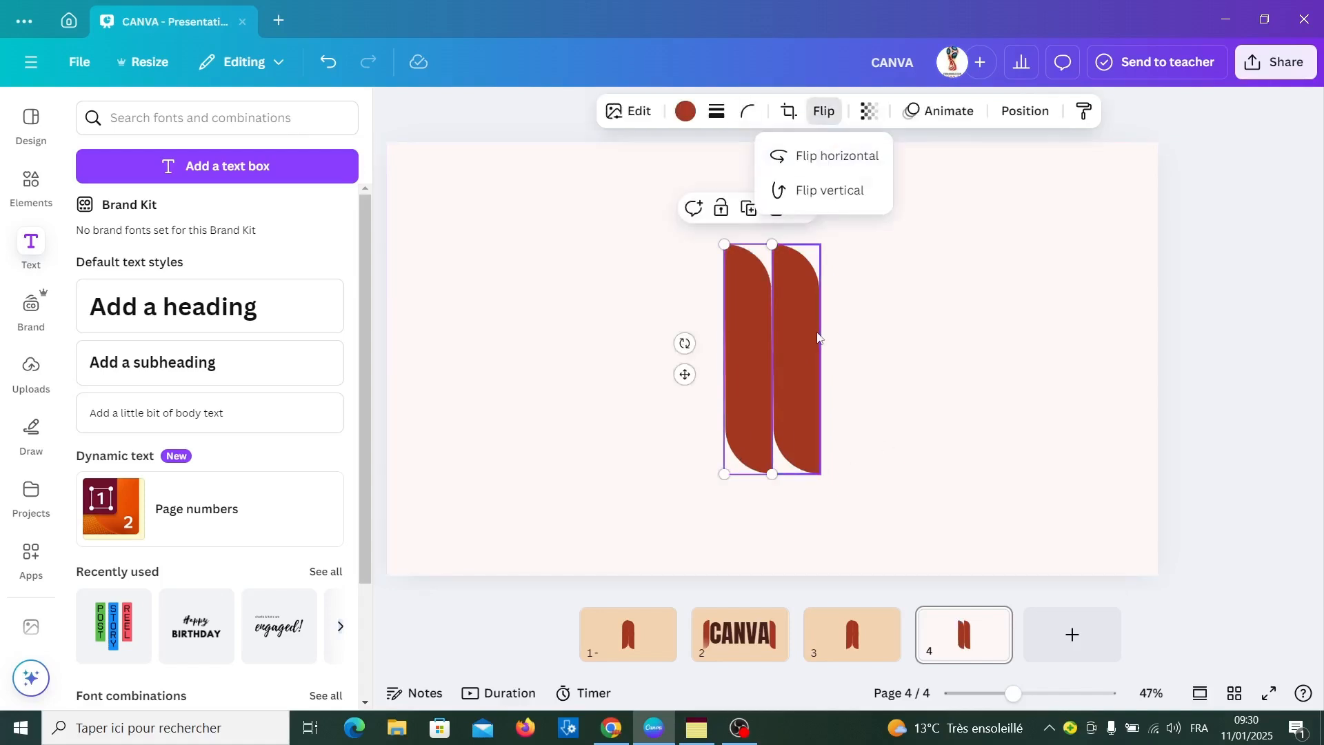
click(812, 344)
click(823, 111)
click(840, 185)
Add a heading to page 4 reading DESIGN
click(210, 306)
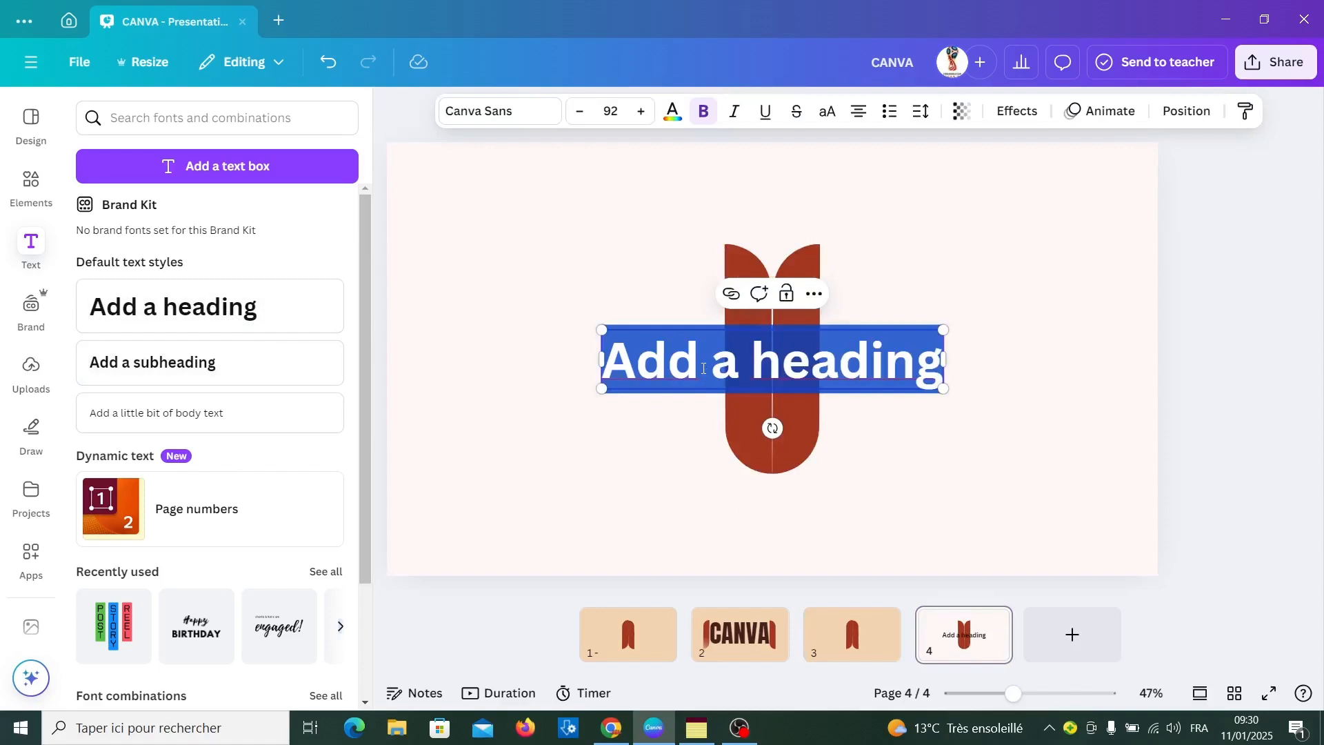
text(DESIGN)
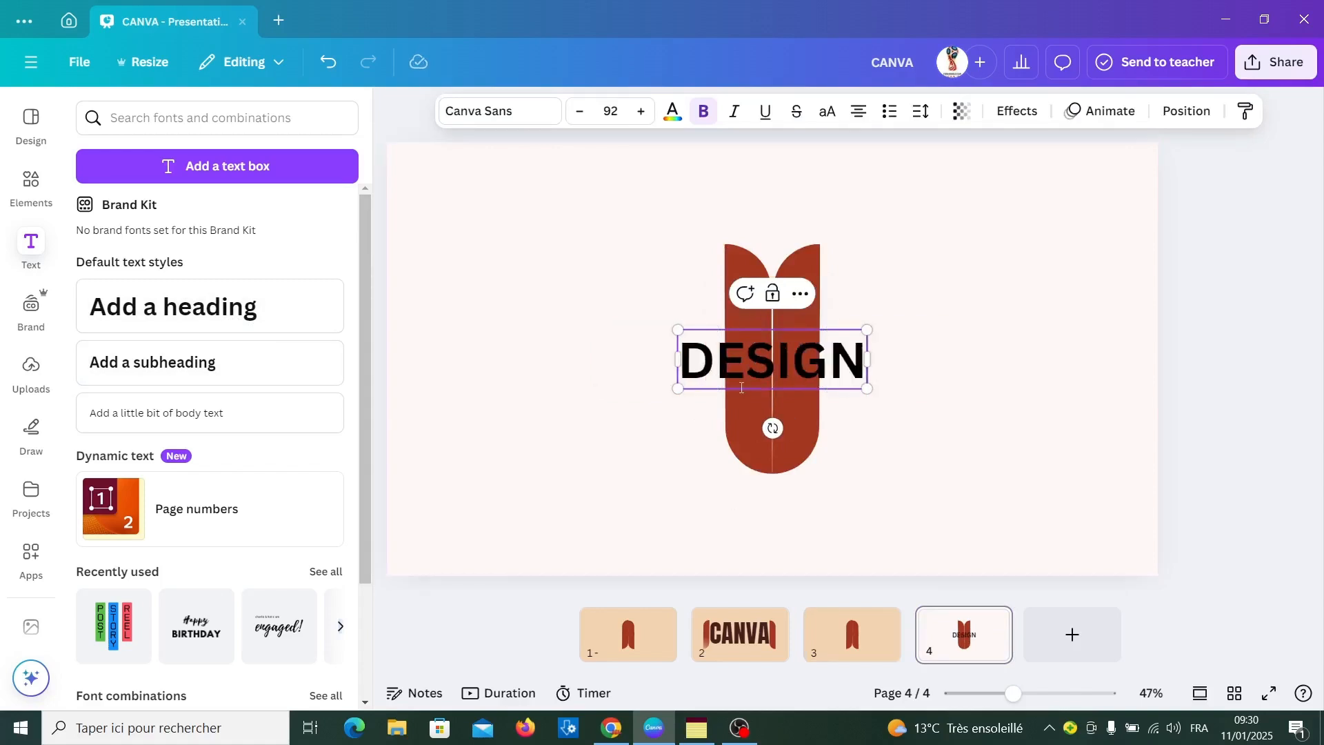
Set the DESIGN heading in the Anton font and scale it to size 69.6 to match the width of the two bars
key(ctrl+a)
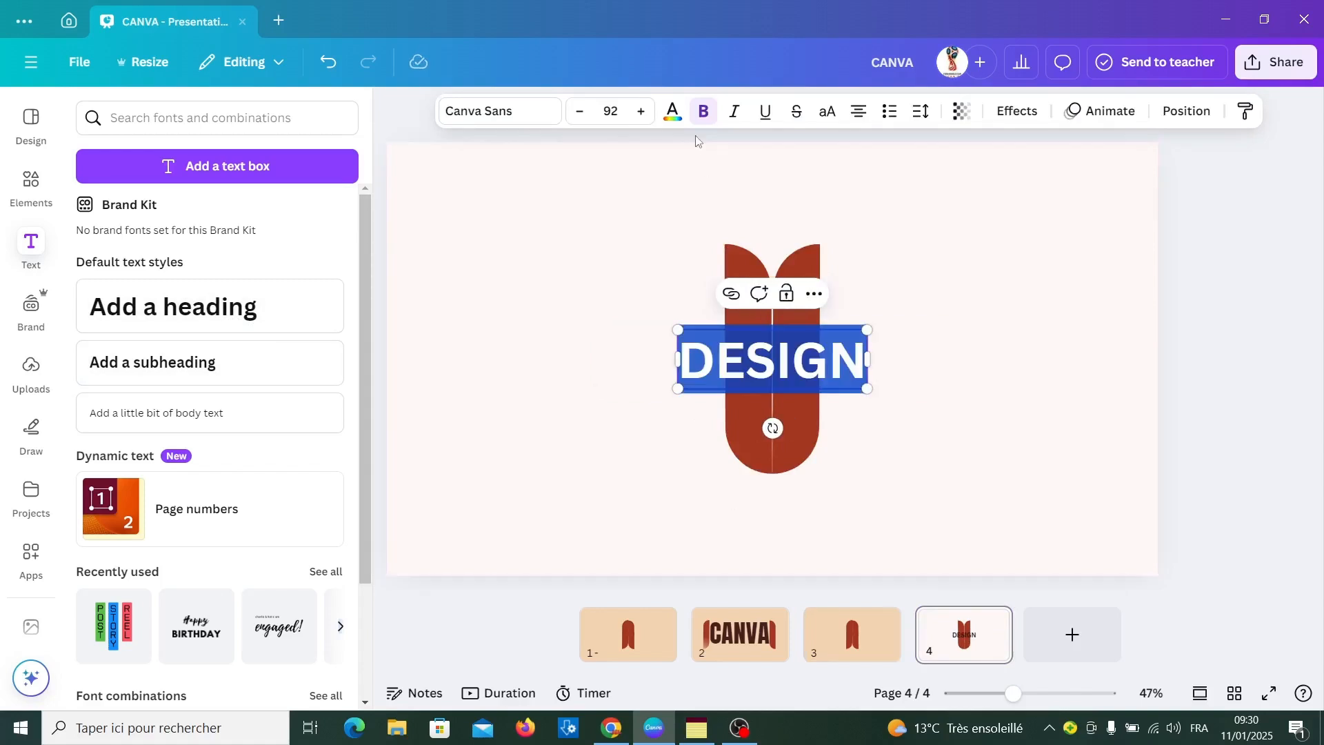
click(534, 114)
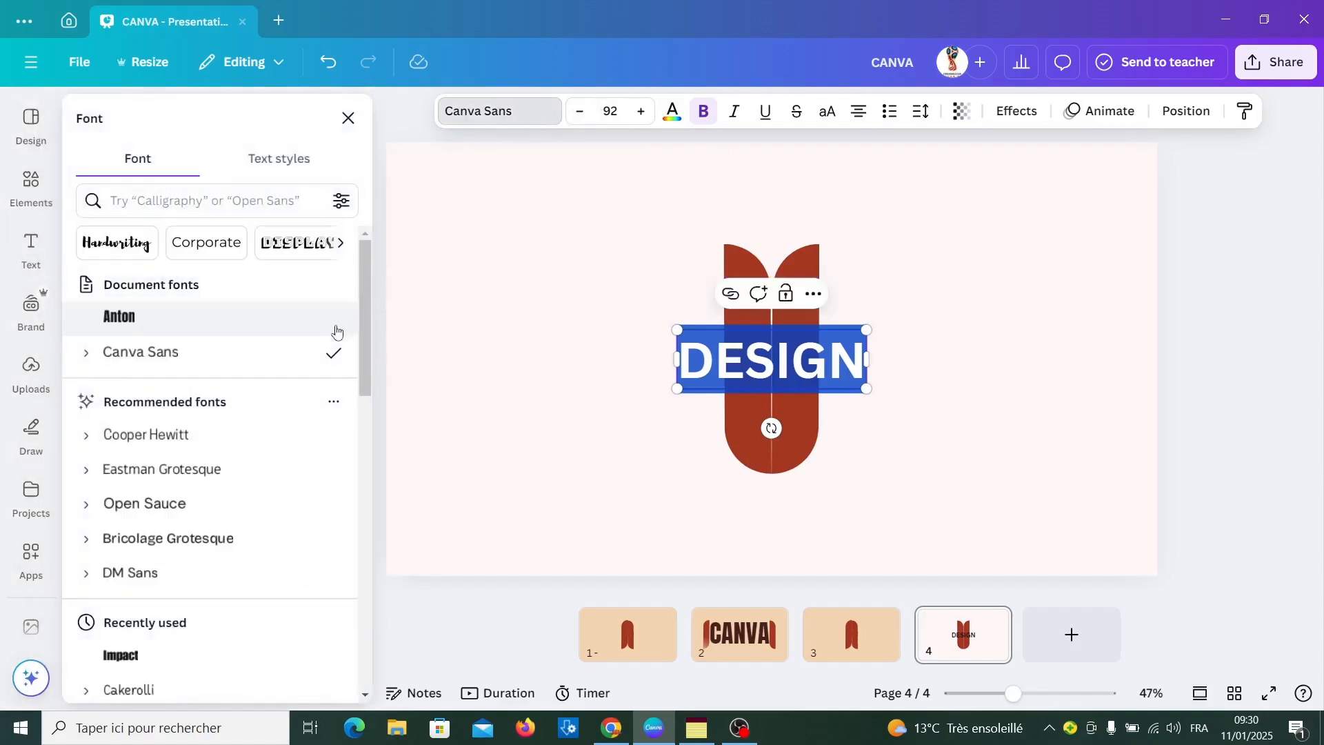
click(186, 317)
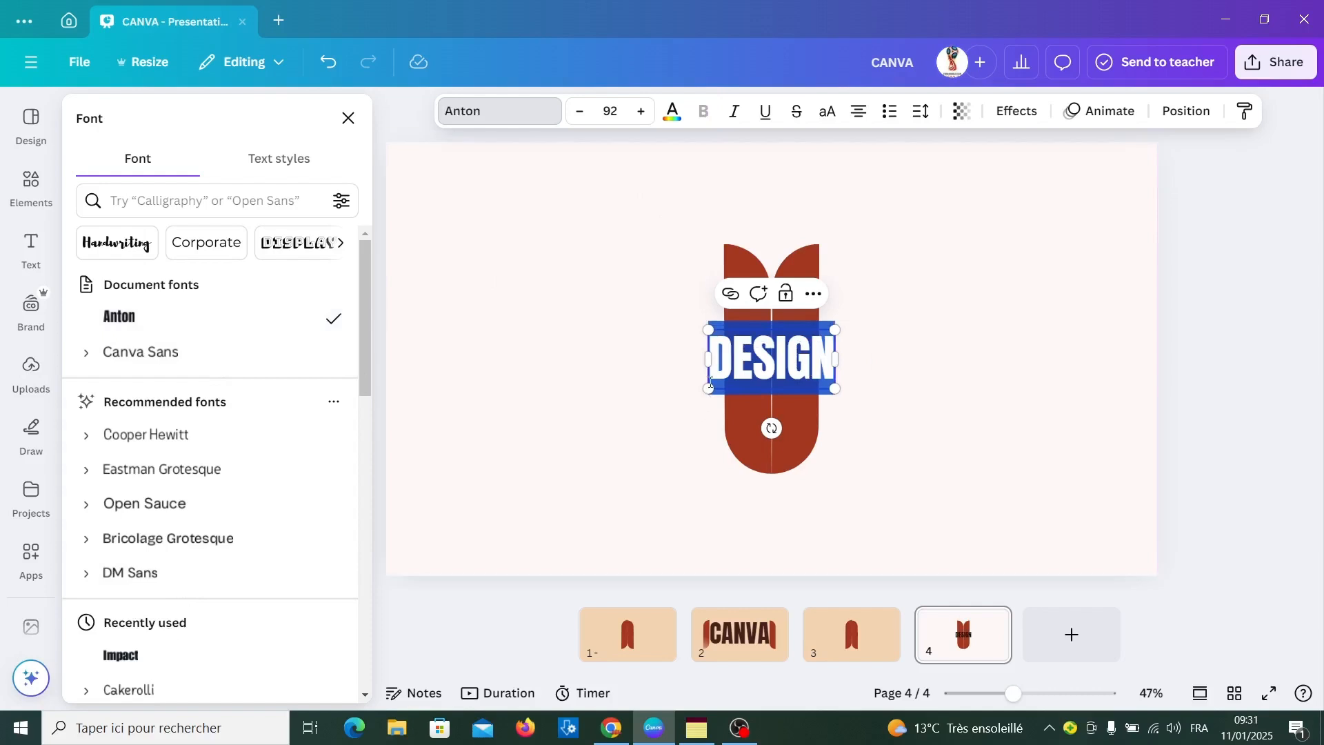
drag(709, 388, 722, 383)
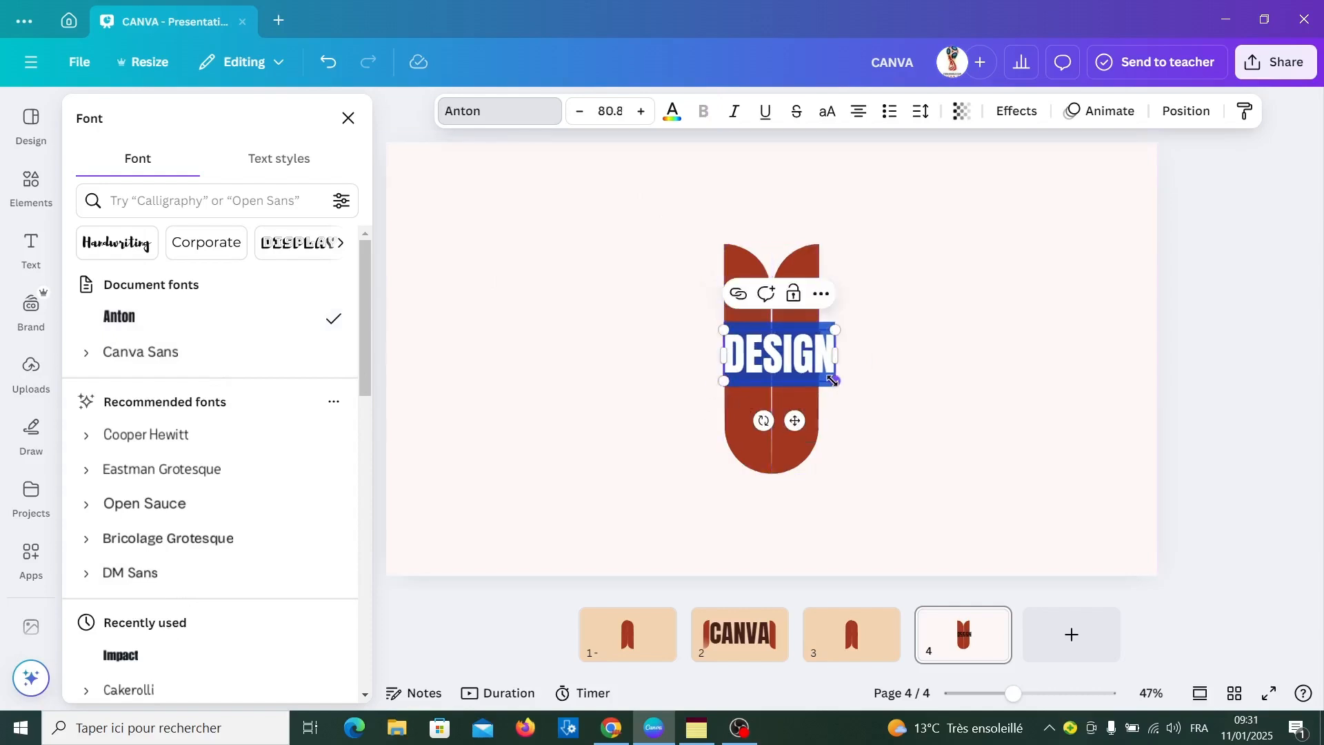
drag(836, 380, 813, 375)
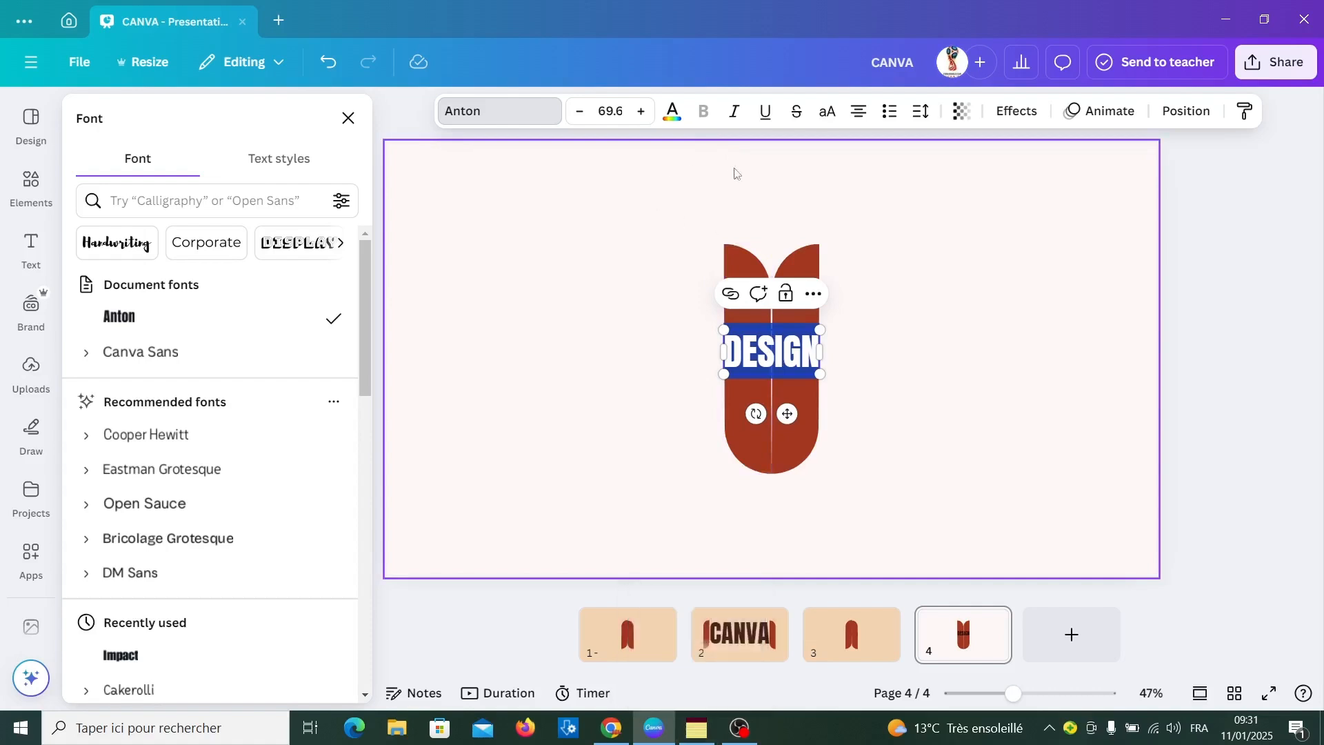
Set the DESIGN heading's text colour to #C5001A and send it backward behind both bars
click(796, 342)
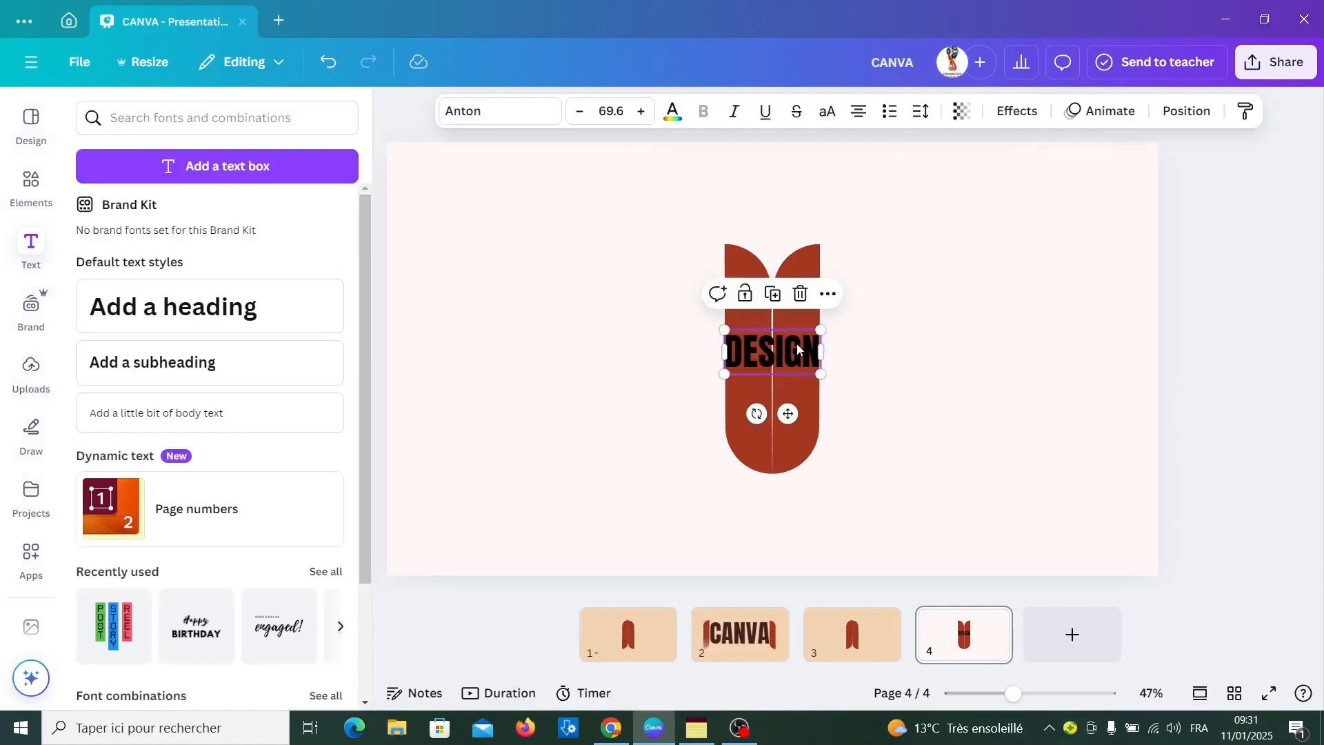
double_click(796, 342)
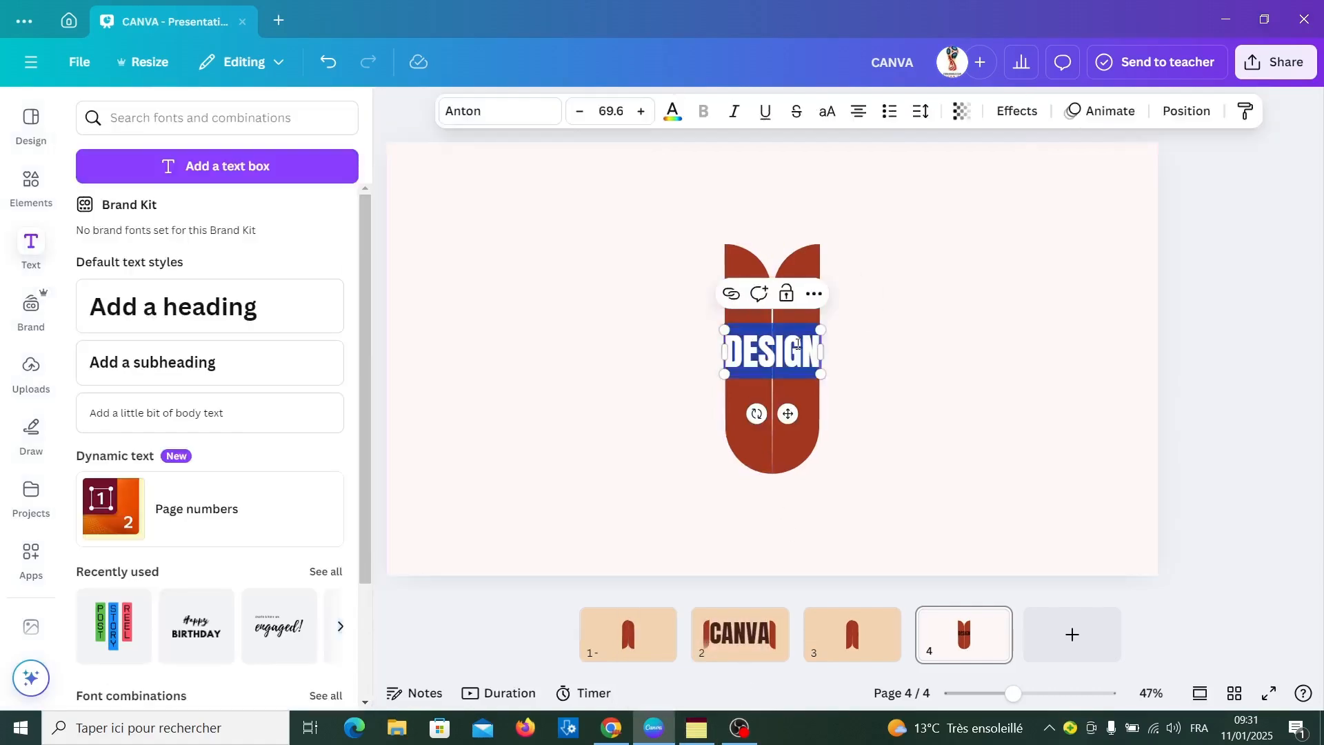
click(672, 110)
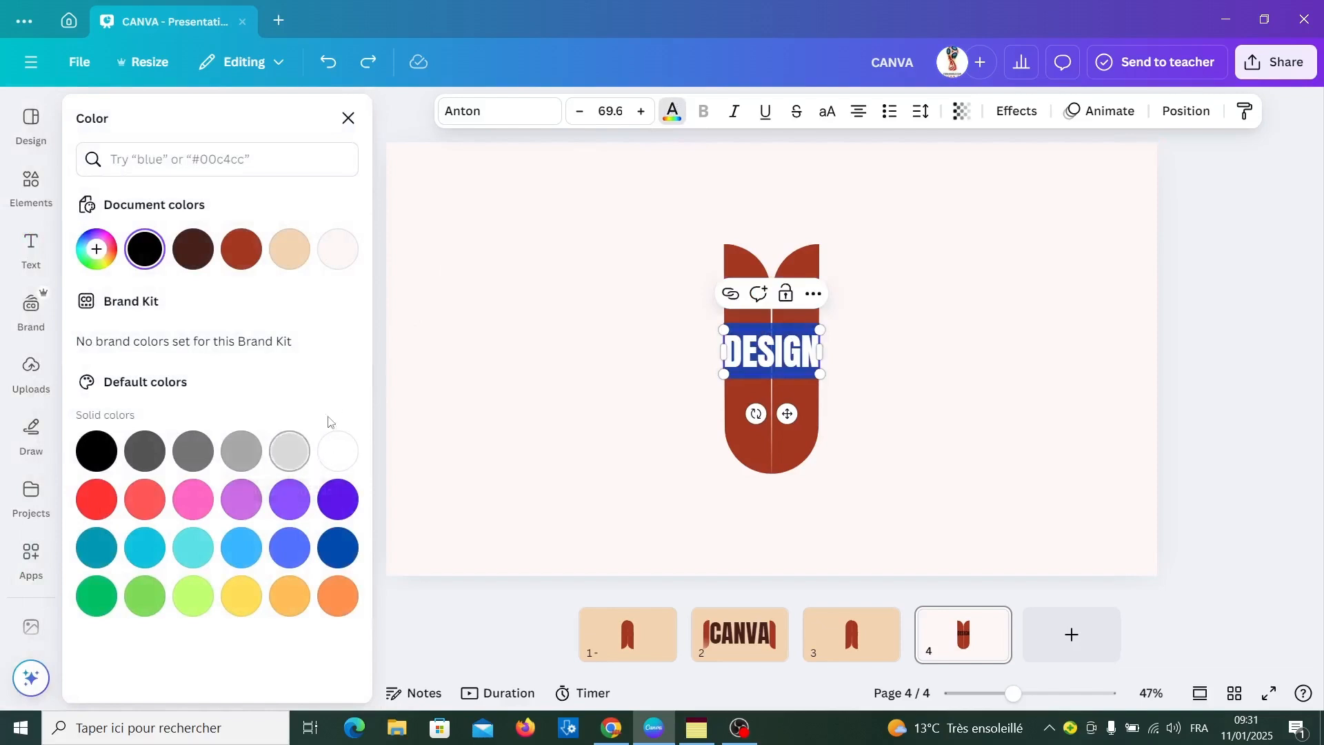
click(99, 251)
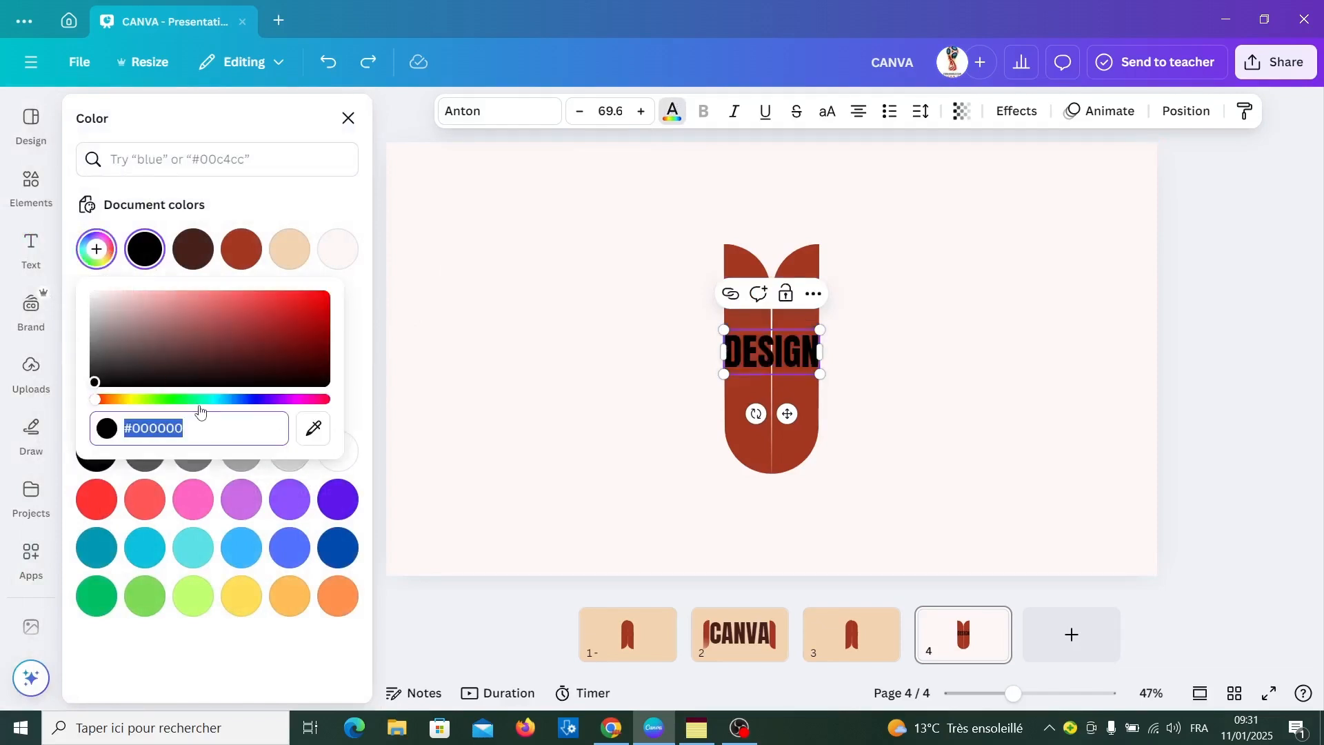
text(#C5001A)
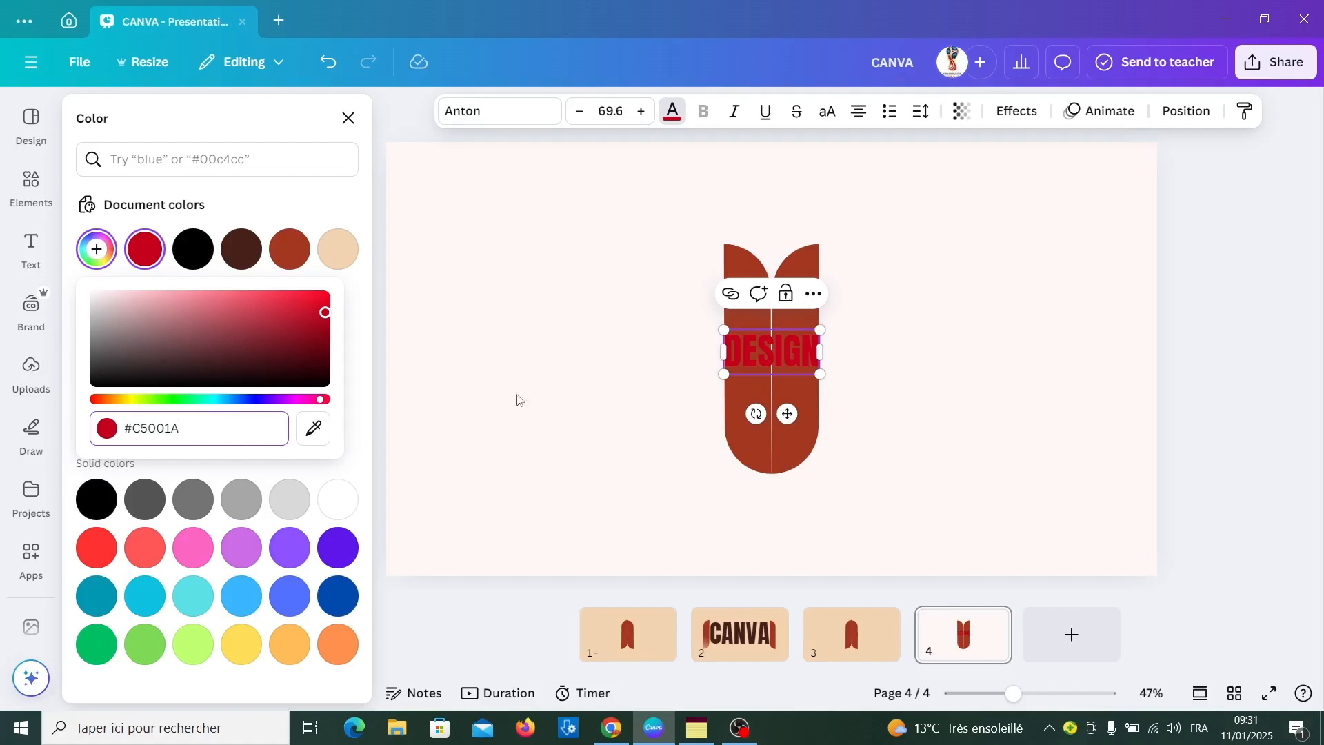
click(1184, 111)
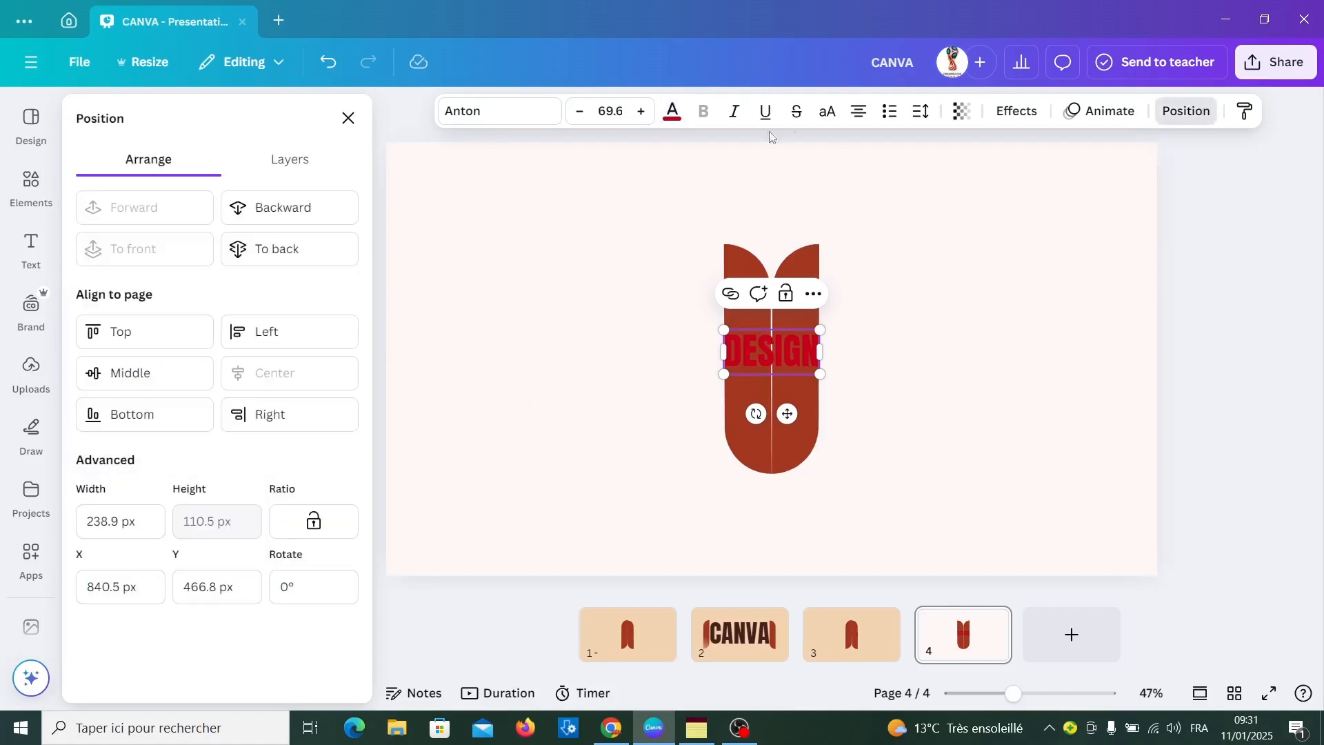
click(293, 209)
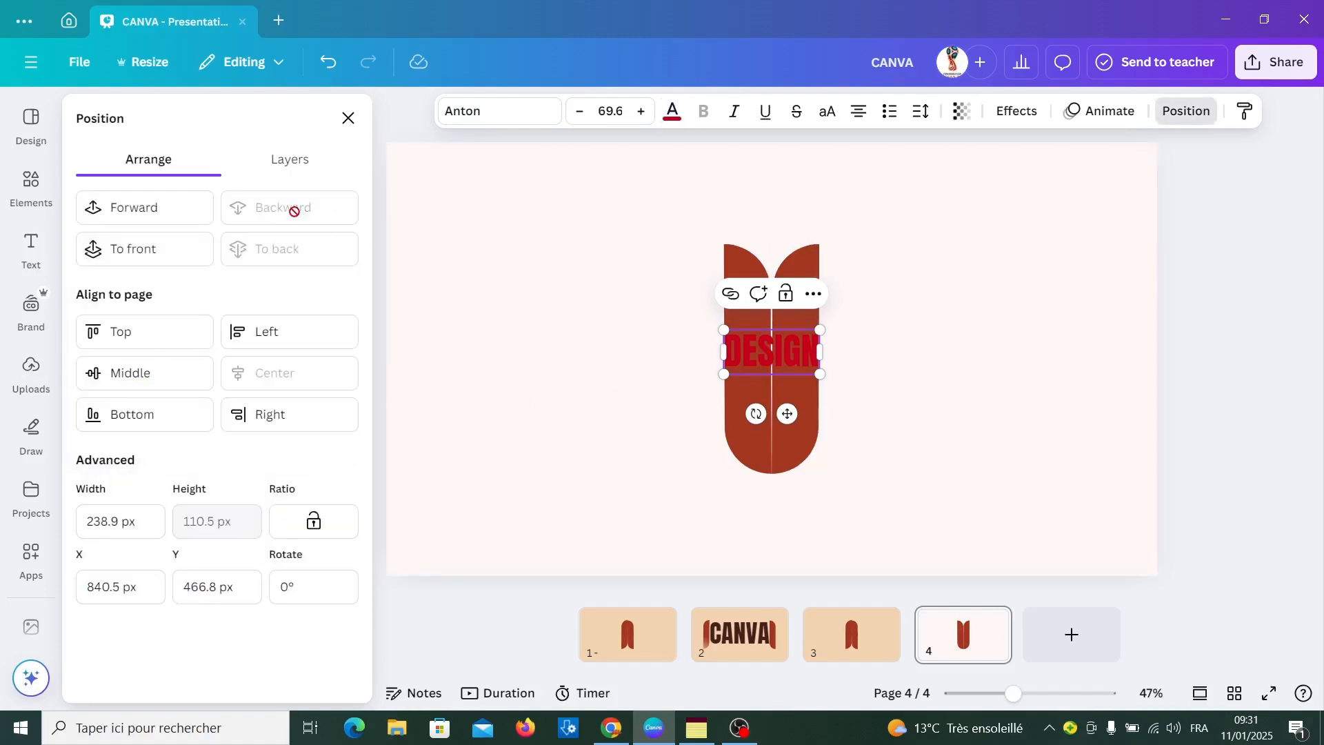
Recolour both bars on page 4 to navy #002C54
click(809, 350)
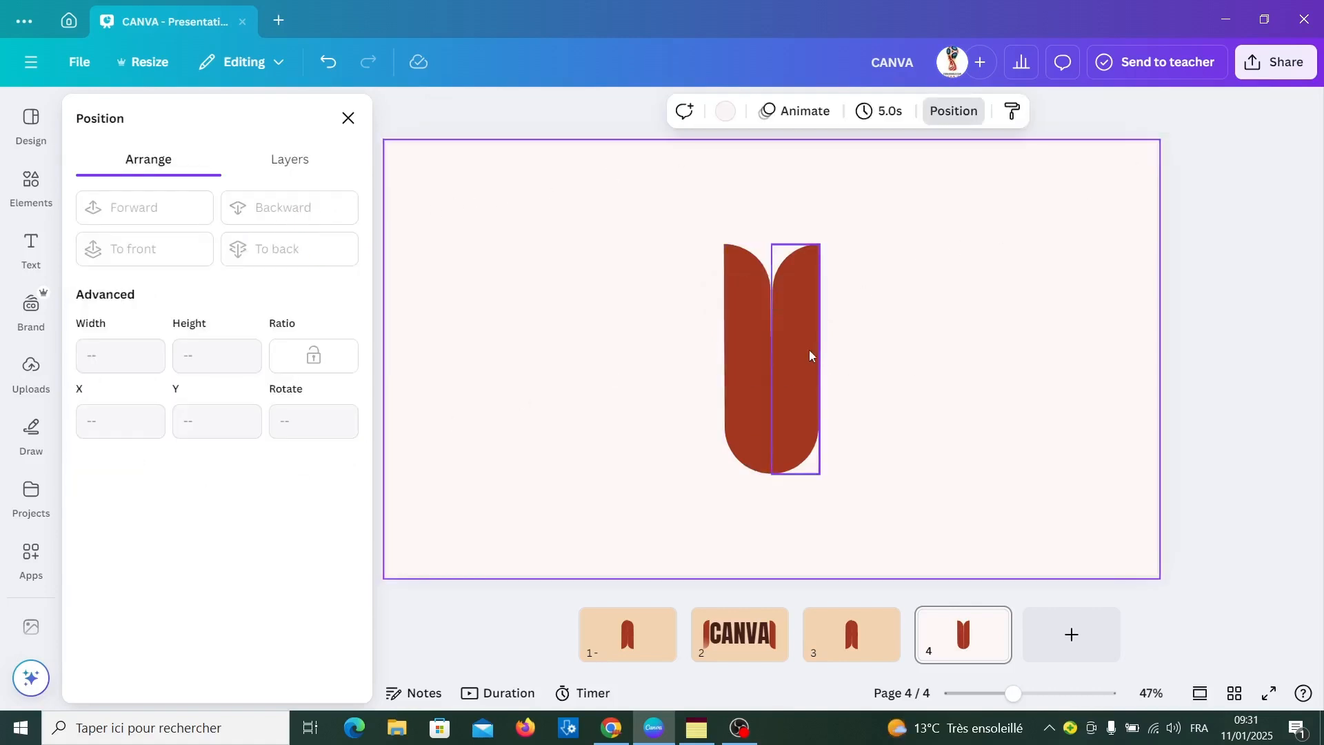
click(738, 392)
click(688, 372)
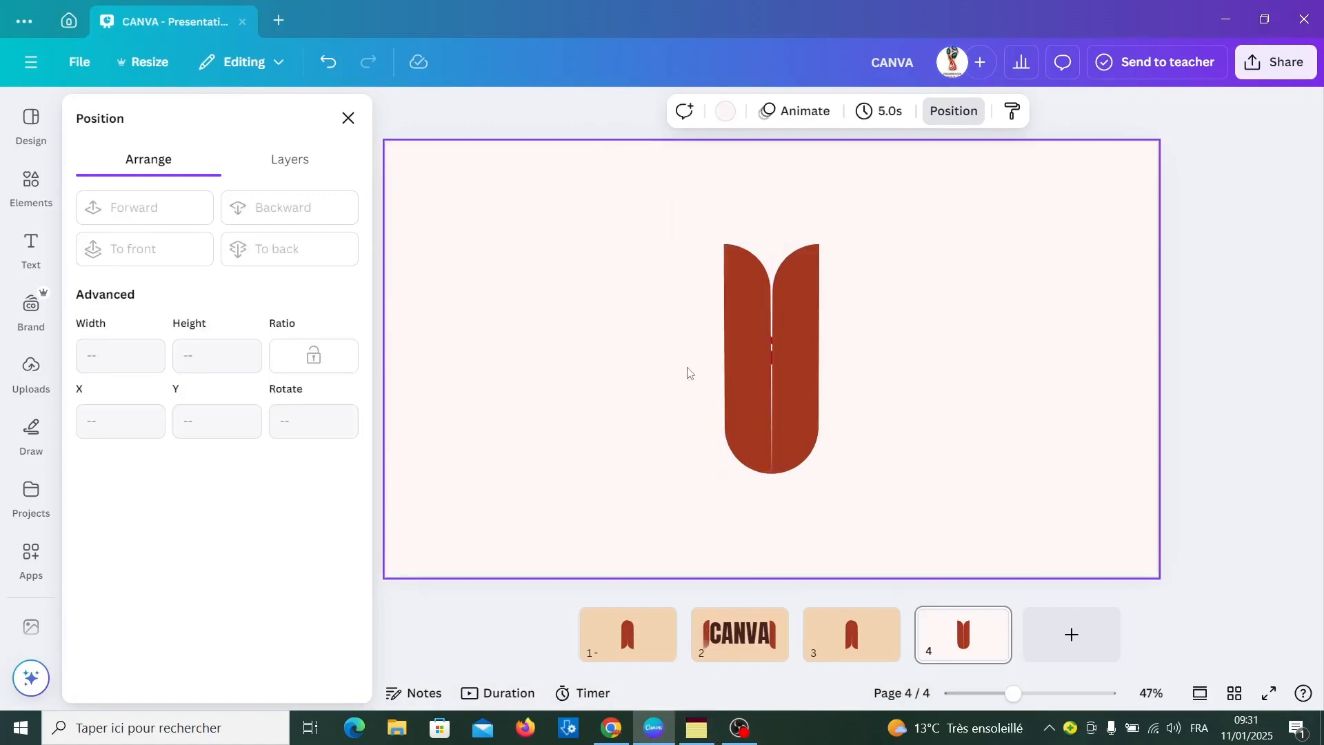
click(772, 394)
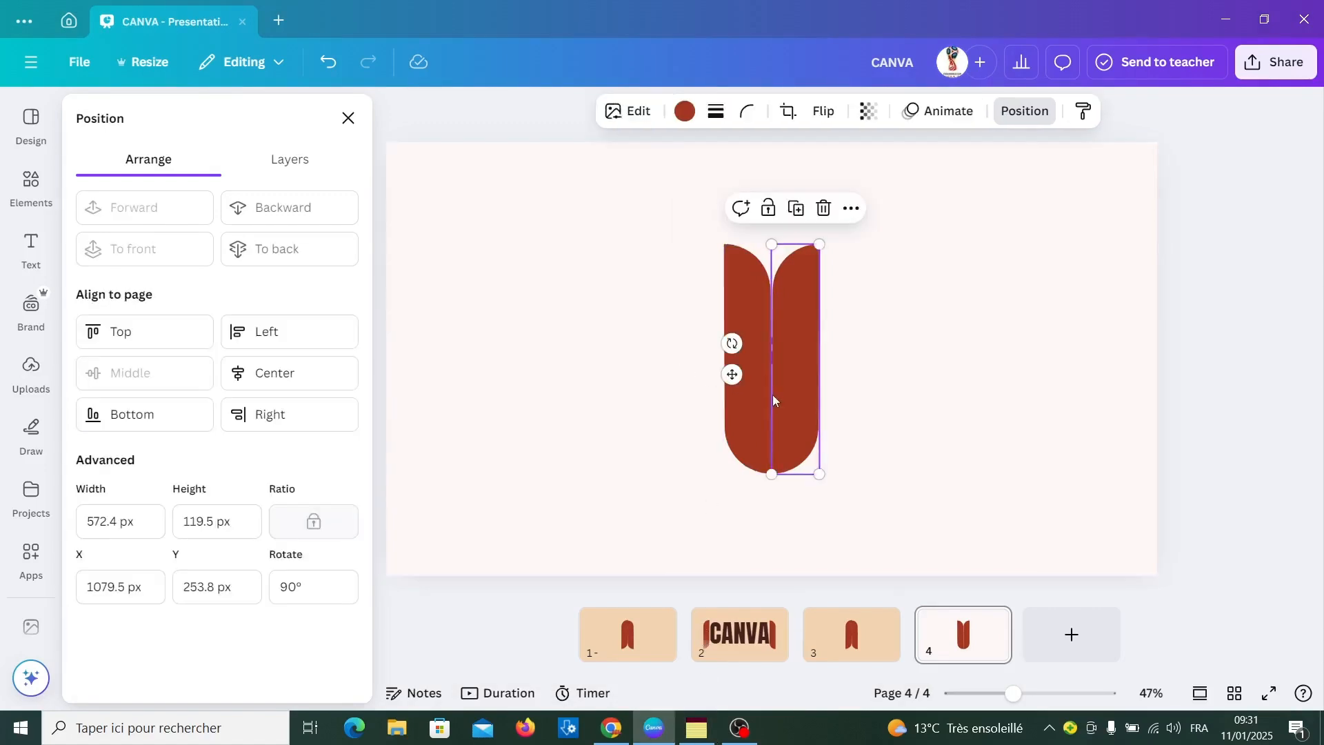
click(682, 115)
click(111, 255)
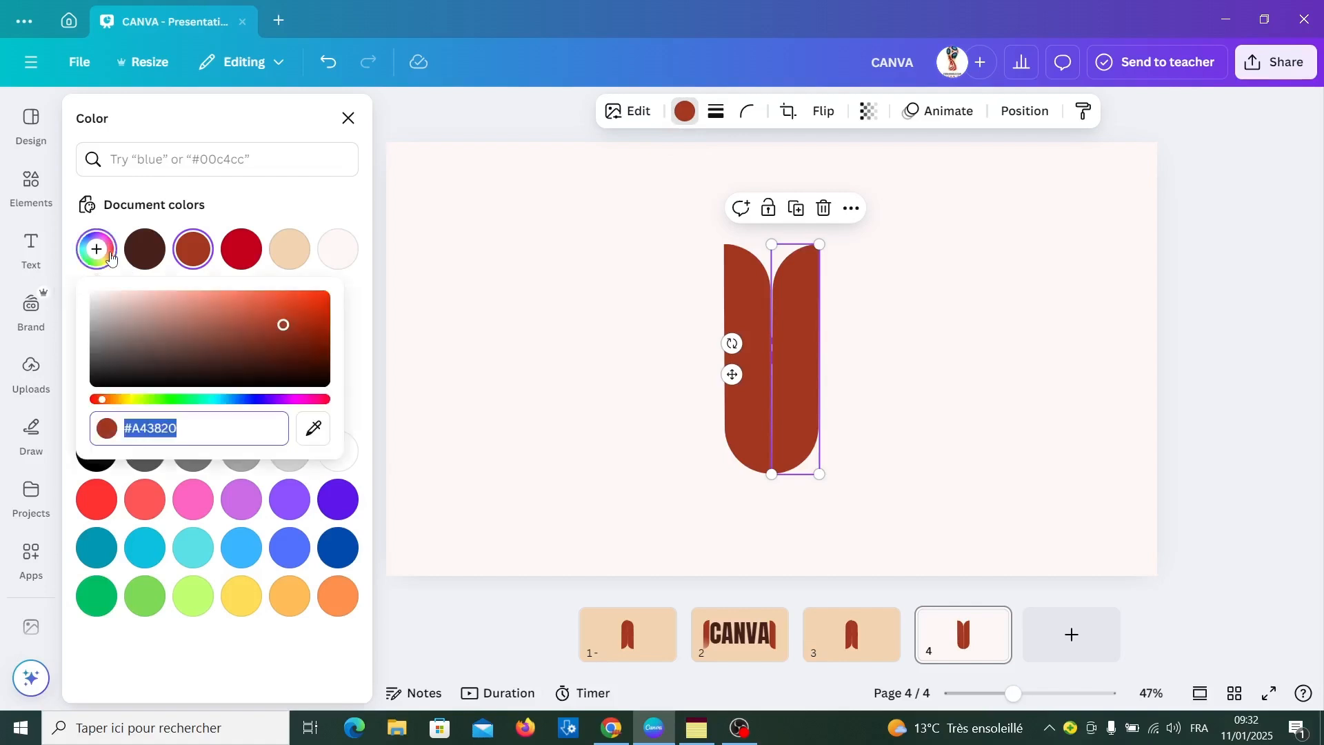
text(#002054)
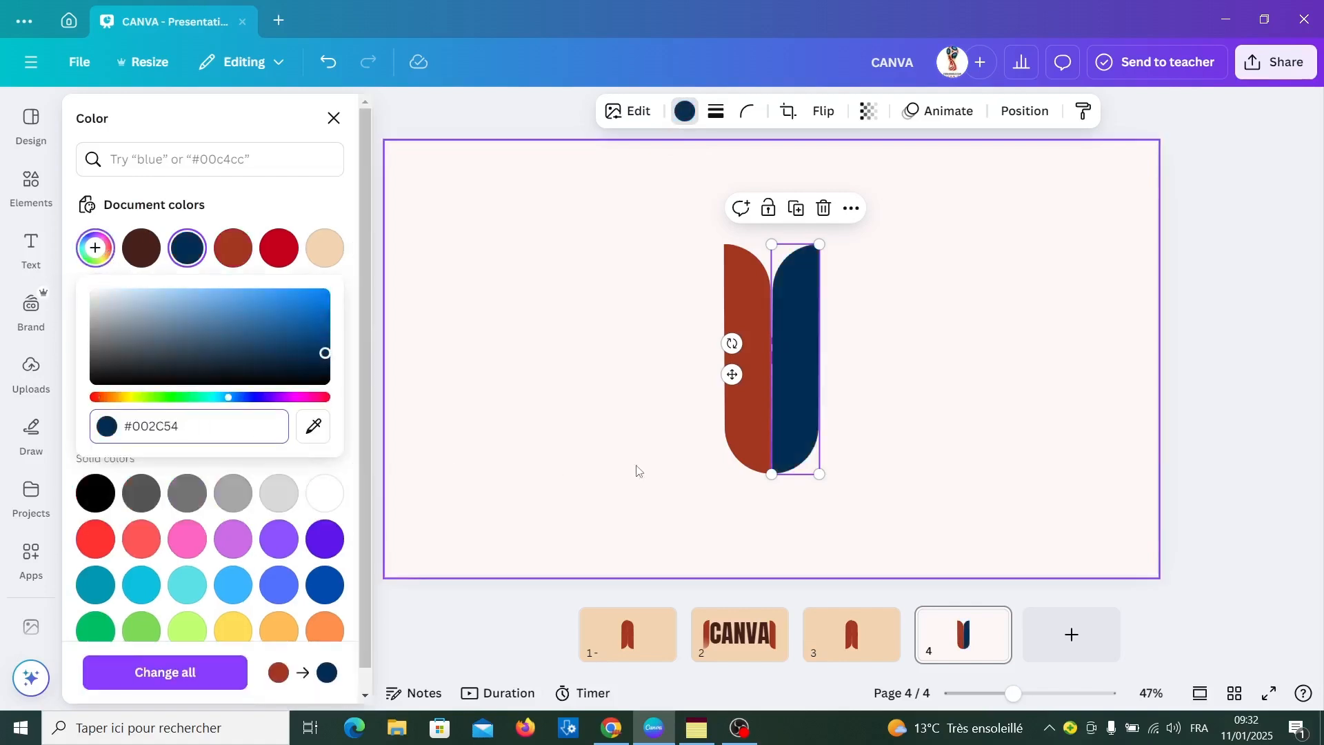
click(750, 464)
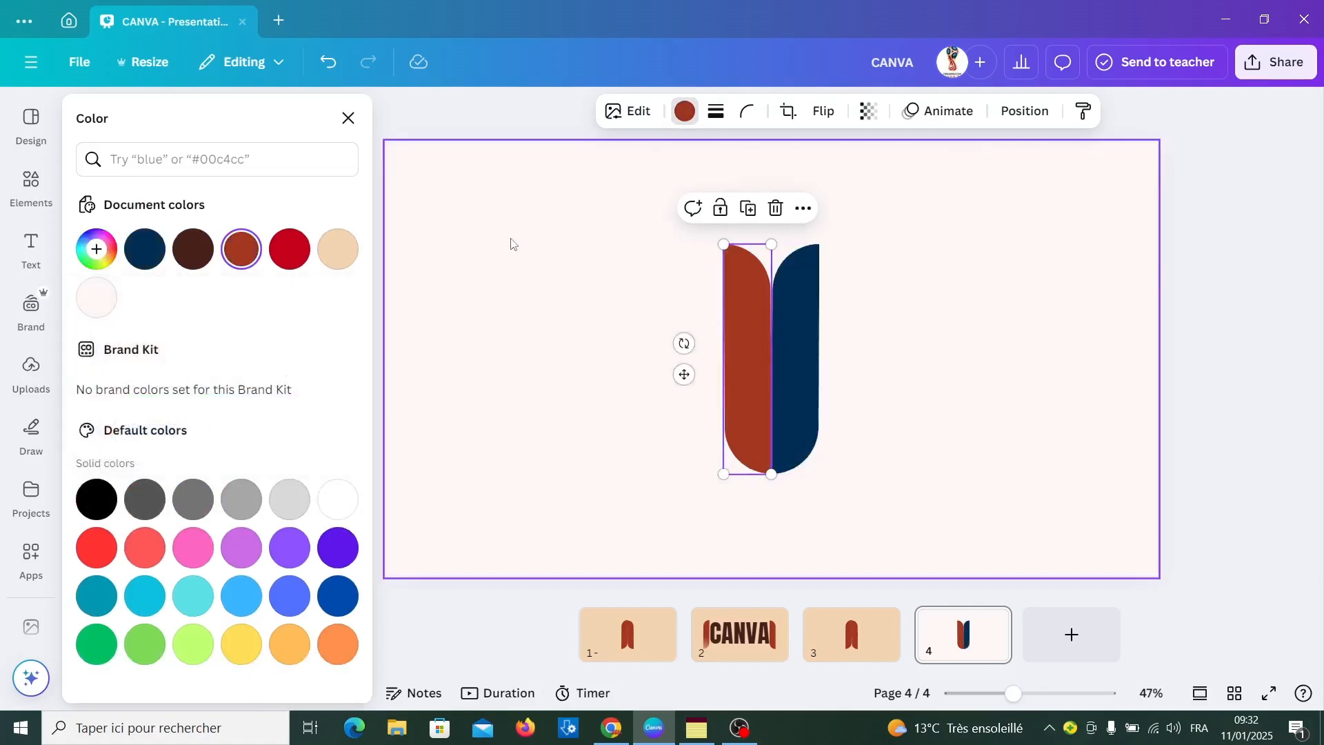
click(144, 248)
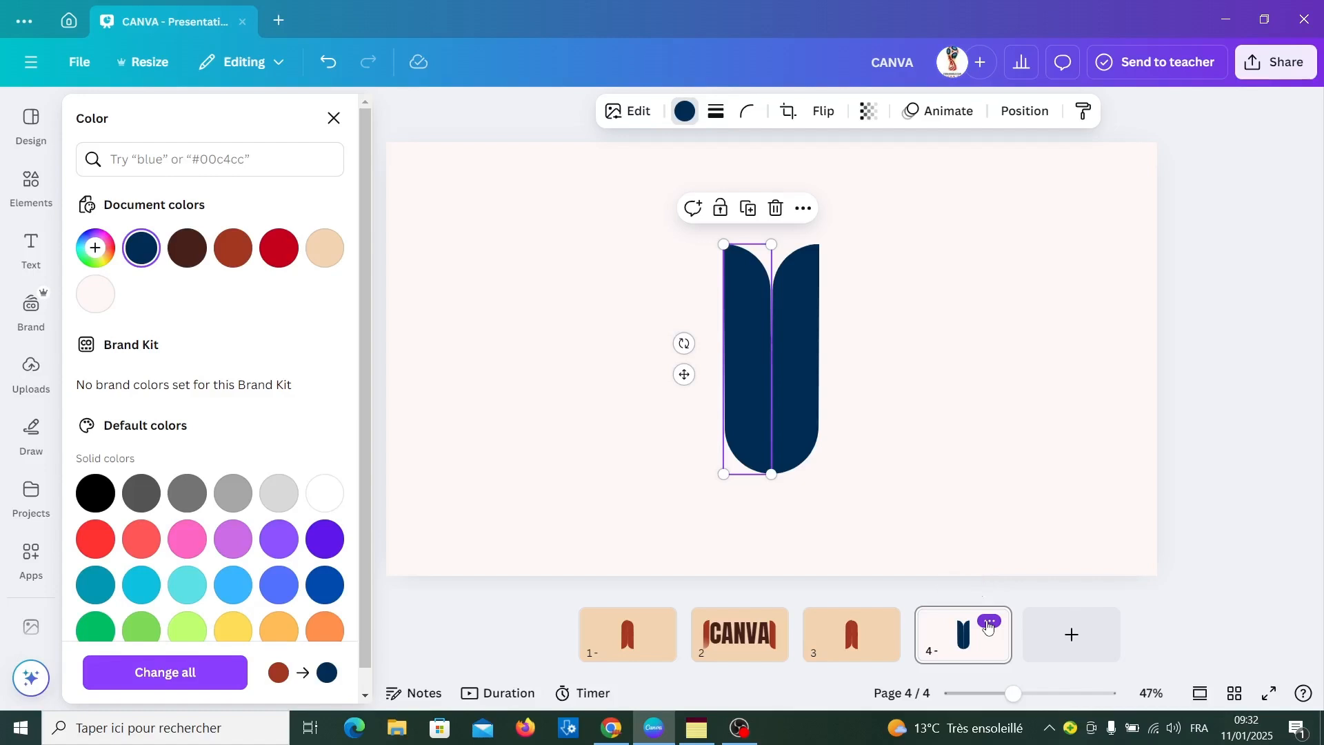
Duplicate page 4 and its copy to create pages 5 and 6 with the same navy bars
click(989, 622)
click(1040, 266)
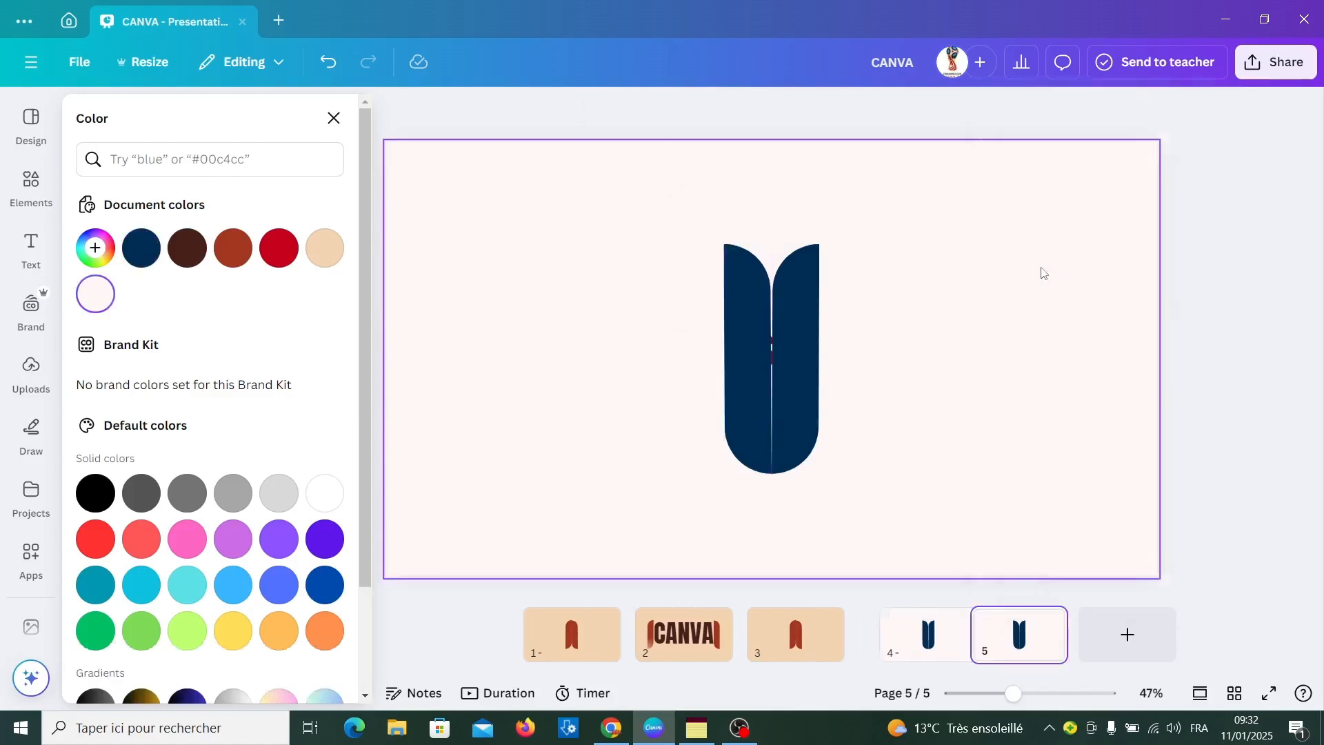
click(1043, 623)
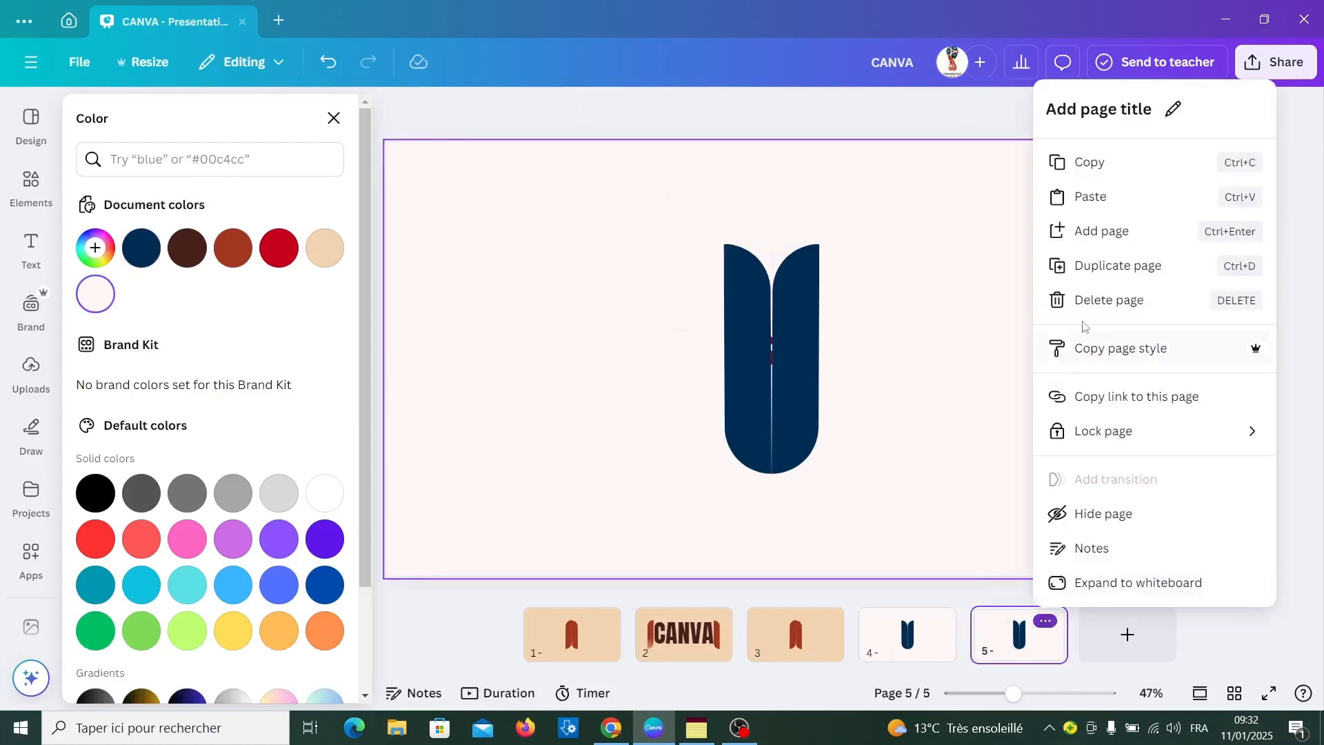
click(1105, 265)
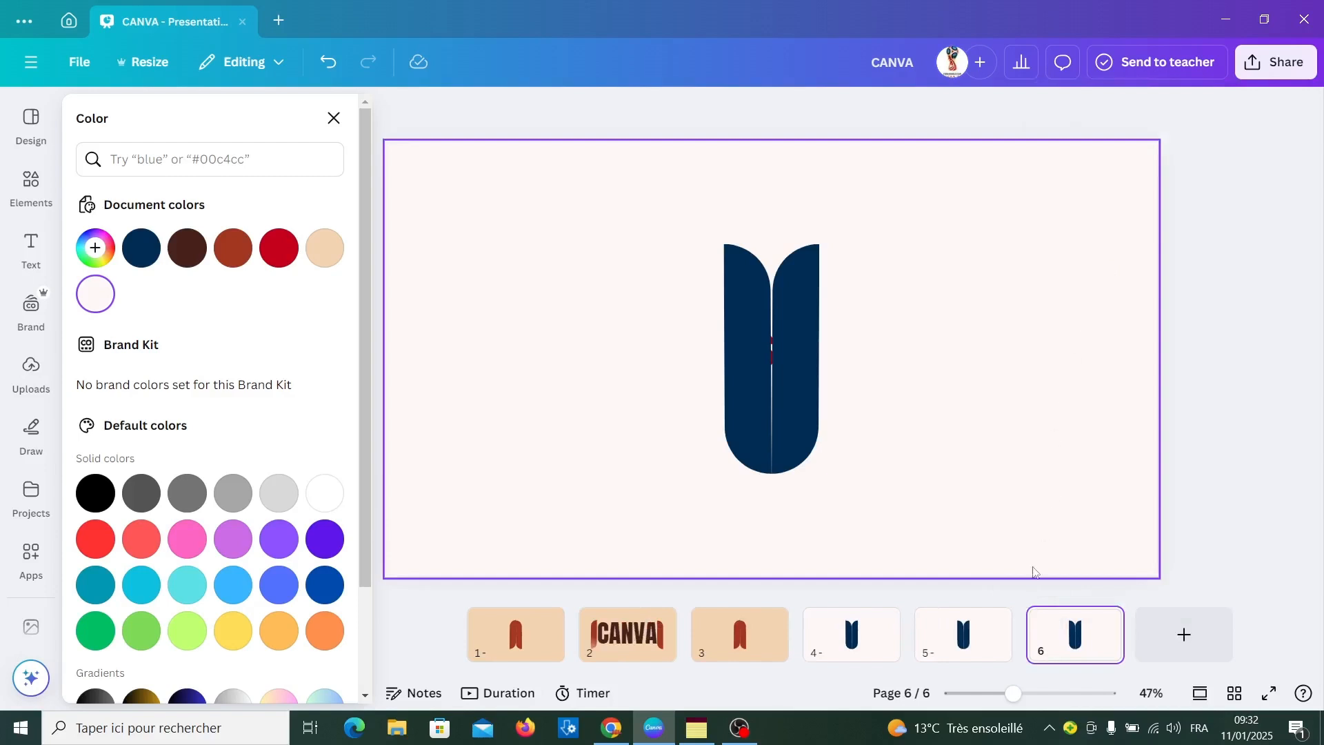
On page 5, move the two navy bars horizontally apart towards opposite sides of the page, leaving a wide gap around the DESIGN heading
click(964, 628)
click(748, 389)
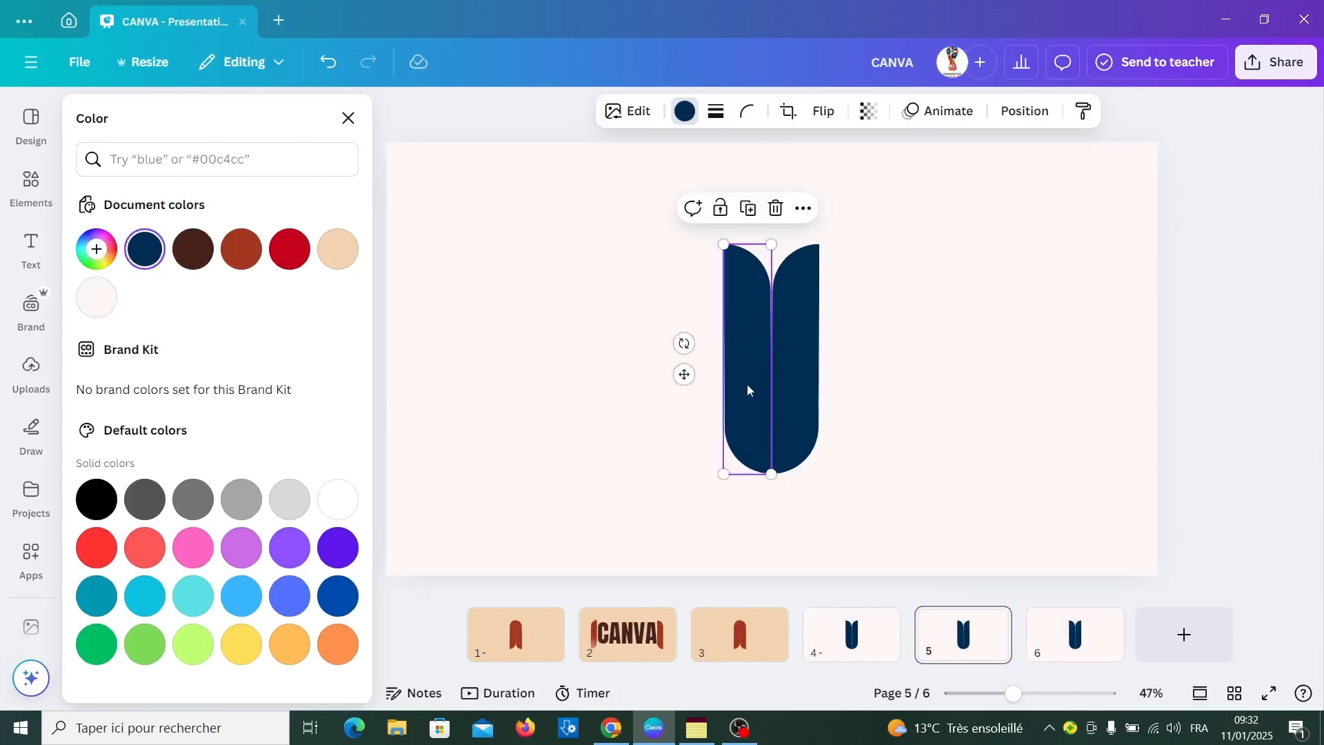
key(shift+Left)
key(shift+Left)
key(shift+Left)
key(shift+Left)
key(shift+Left)
key(shift+Left)
key(shift+Left)
key(shift+Left)
key(shift+Left)
key(shift+Left)
key(shift+Left)
key(shift+Left)
key(shift+Left)
key(shift+Left)
key(shift+Left)
key(shift+Left)
key(shift+Left)
key(shift+Left)
key(shift+Left)
key(shift+Left)
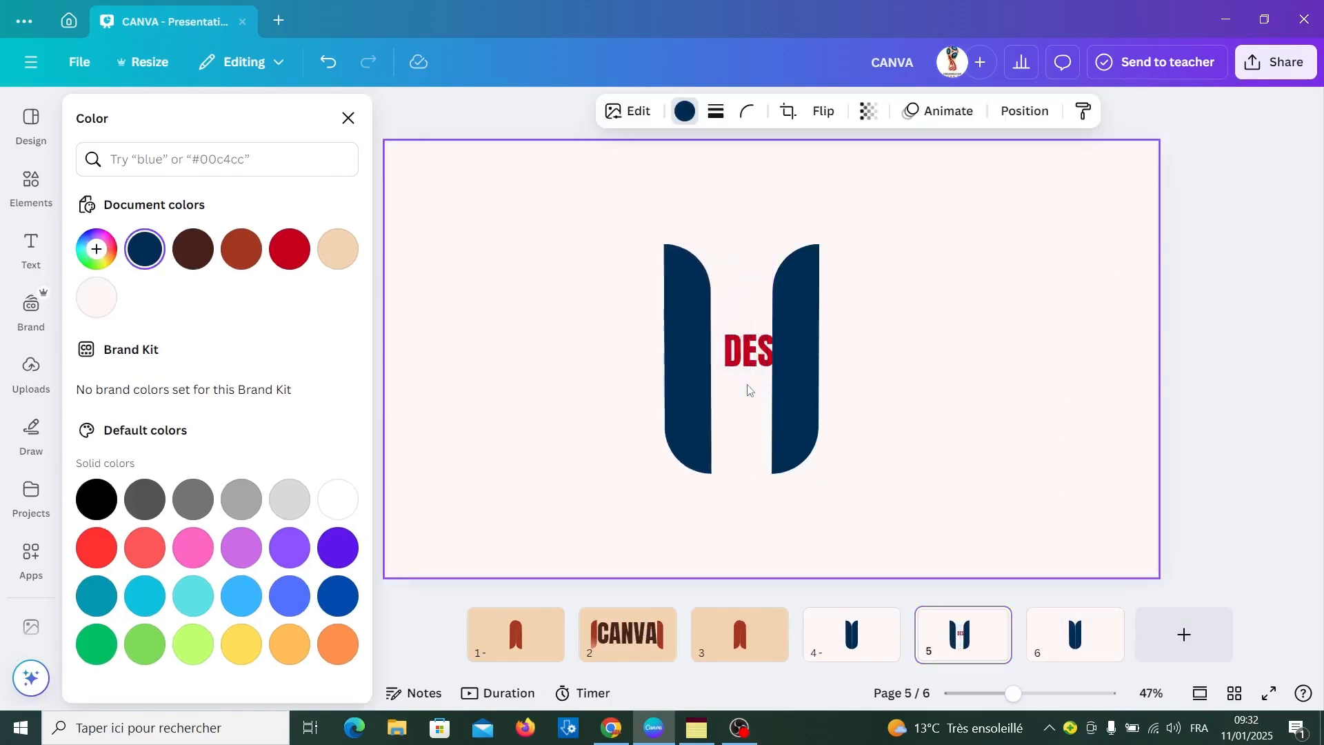
key(shift+Left)
key(shift+Left)
key(shift+Left)
key(shift+Left)
key(shift+Left)
key(shift+Left)
key(shift+Left)
key(shift+Left)
key(shift+Left)
key(shift+Left)
key(shift+Left)
key(shift+Left)
key(shift+Left)
key(shift+Left)
key(shift+Left)
key(shift+Left)
key(shift+Left)
key(shift+Left)
key(shift+Left)
key(shift+Left)
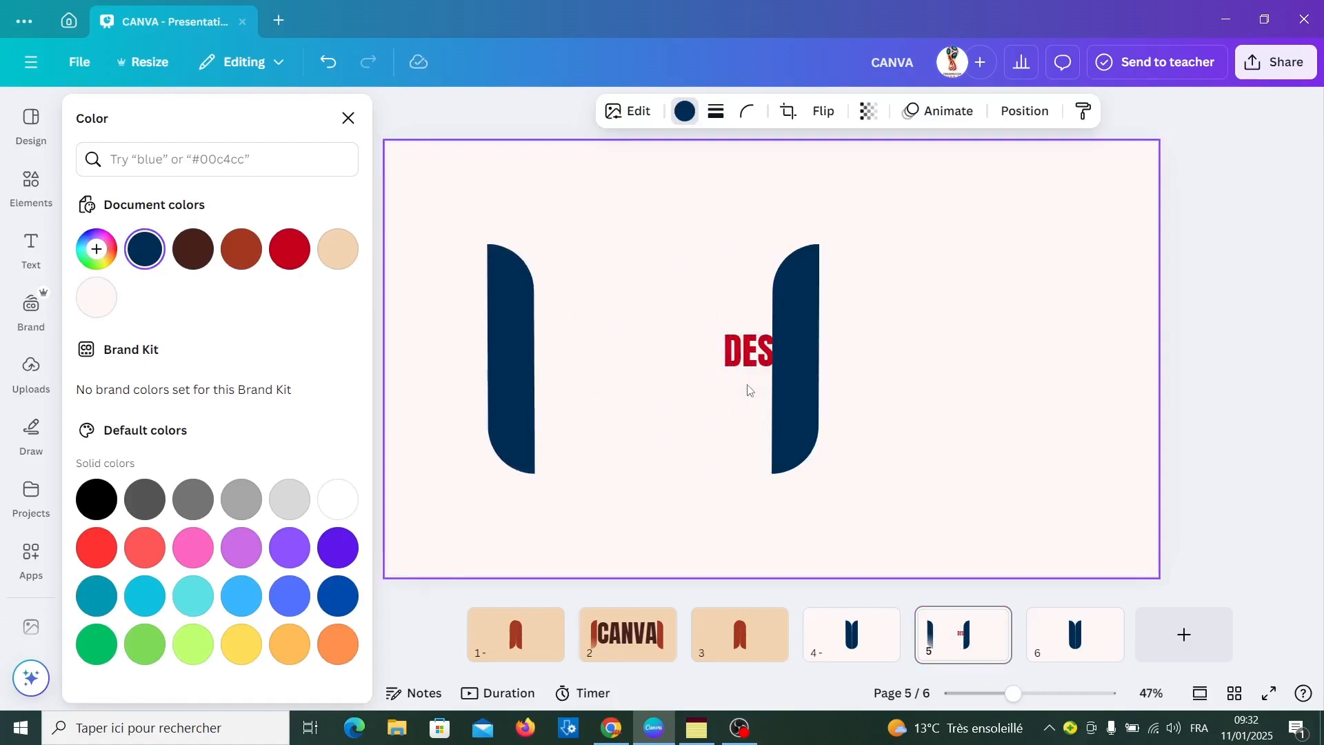
key(shift+Right)
key(shift+Right)
key(shift+Right)
key(shift+Right)
key(shift+Right)
key(shift+Right)
key(shift+Right)
key(shift+Right)
key(shift+Right)
key(shift+Right)
key(shift+Right)
key(shift+Right)
key(shift+Right)
key(shift+Right)
key(shift+Right)
key(shift+Right)
key(shift+Right)
key(shift+Right)
key(shift+Right)
key(shift+Right)
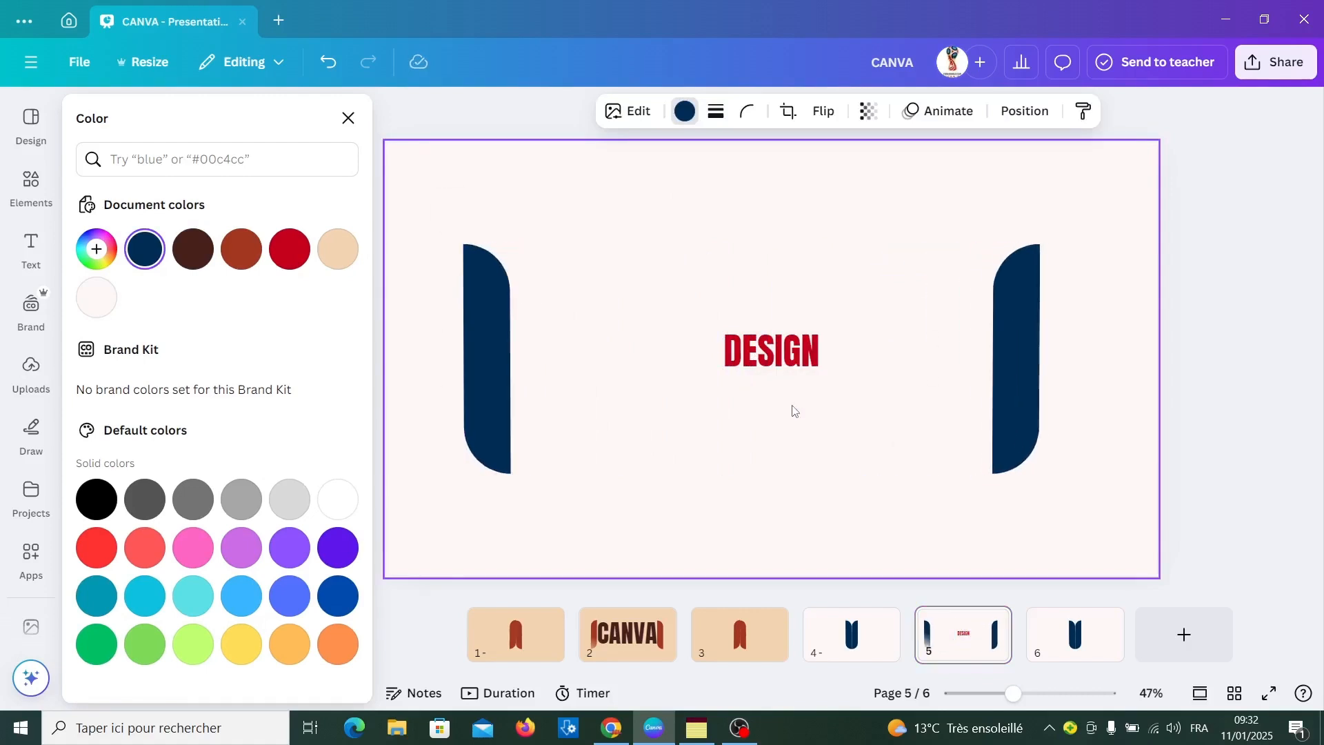
Enlarge the DESIGN heading on page 5 to fill the gap between the bars and centre it vertically against them
click(723, 335)
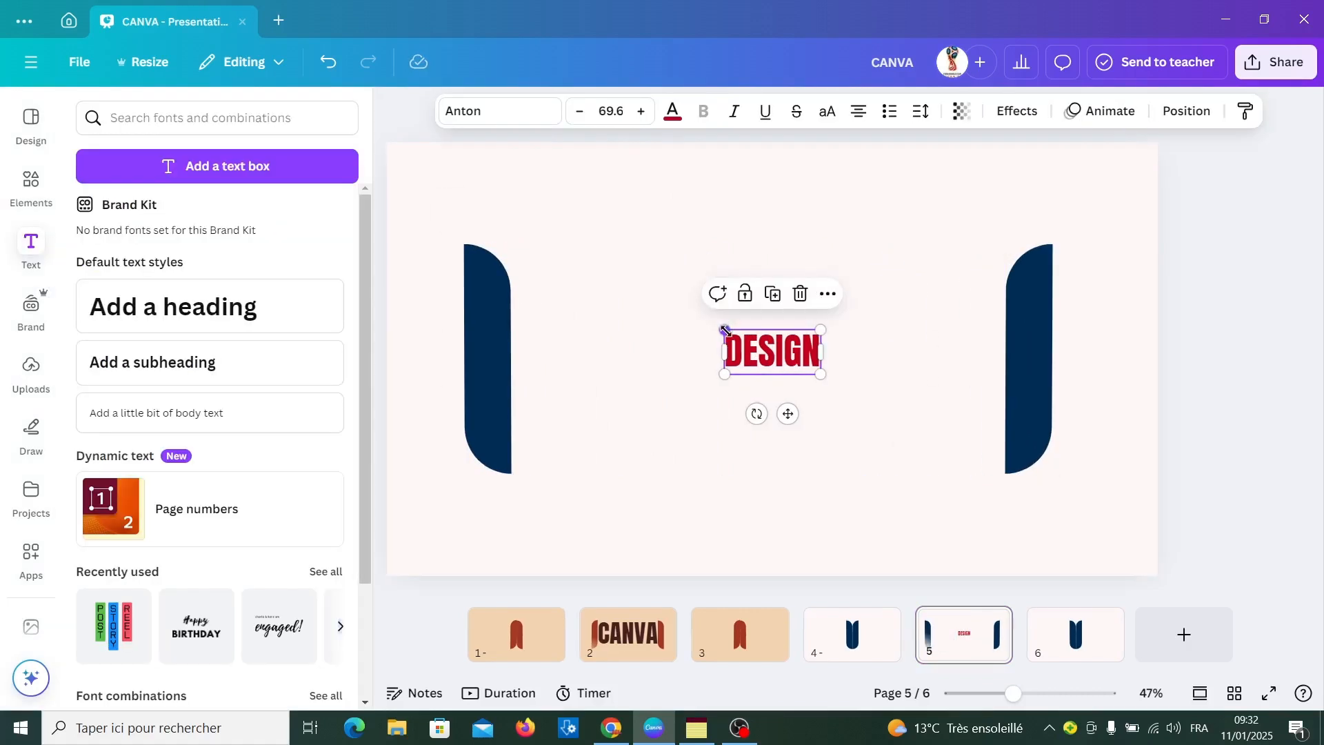
drag(722, 330, 539, 253)
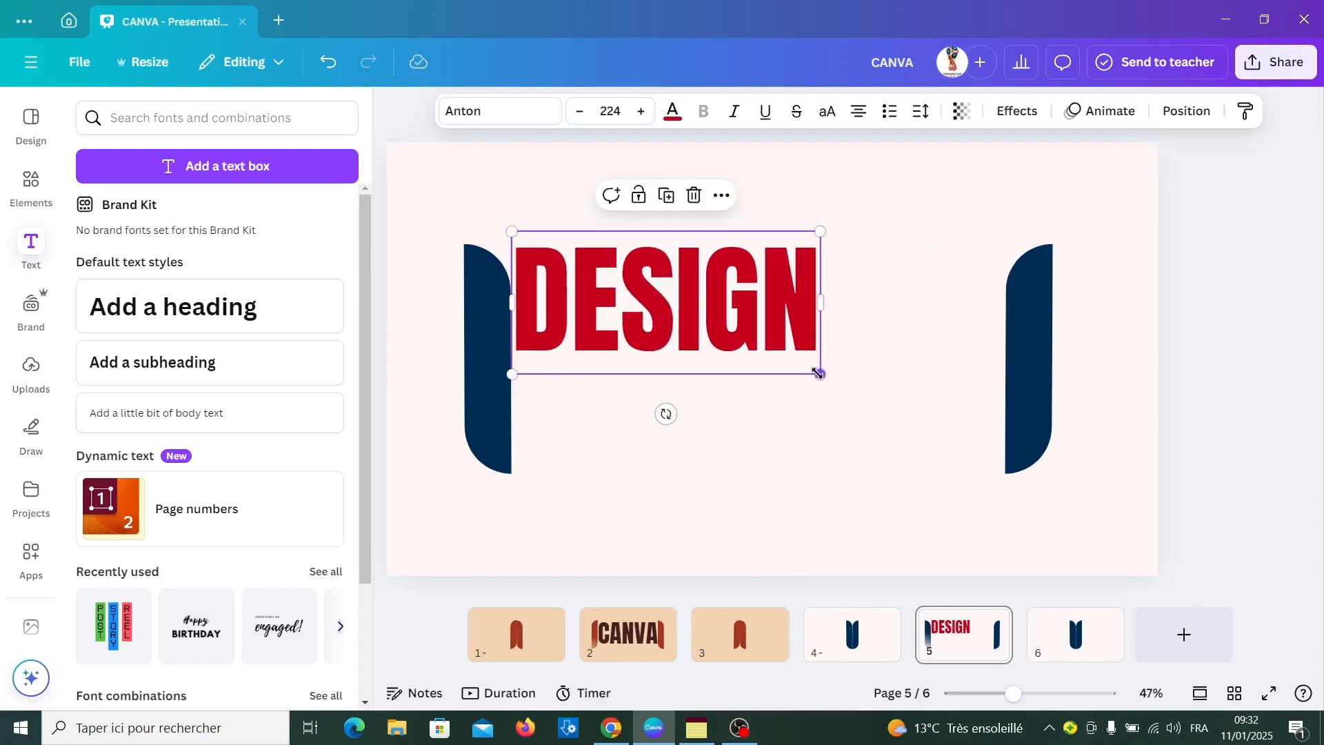
drag(819, 373, 984, 512)
click(851, 421)
click(827, 507)
drag(812, 398, 812, 433)
click(575, 586)
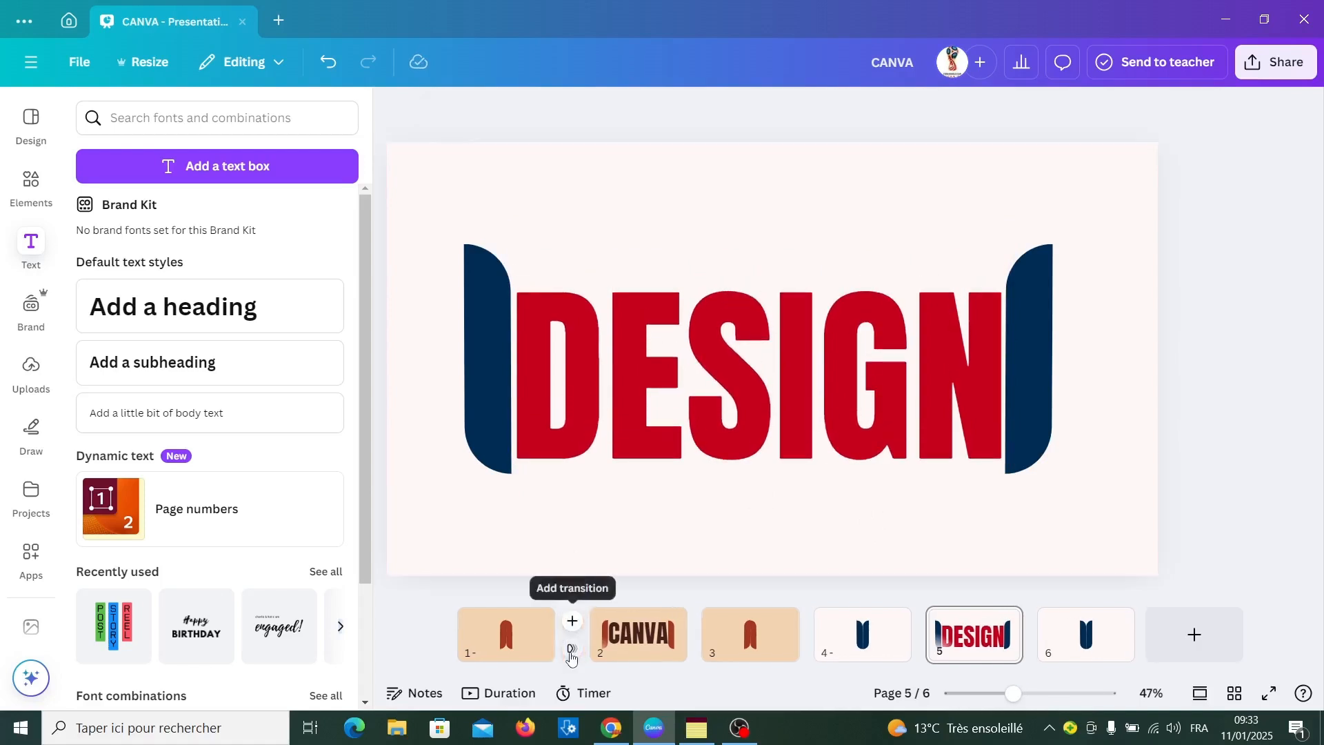
Add a Match & Move transition lasting 2.3 seconds after page 1 and apply it between all pages
click(571, 653)
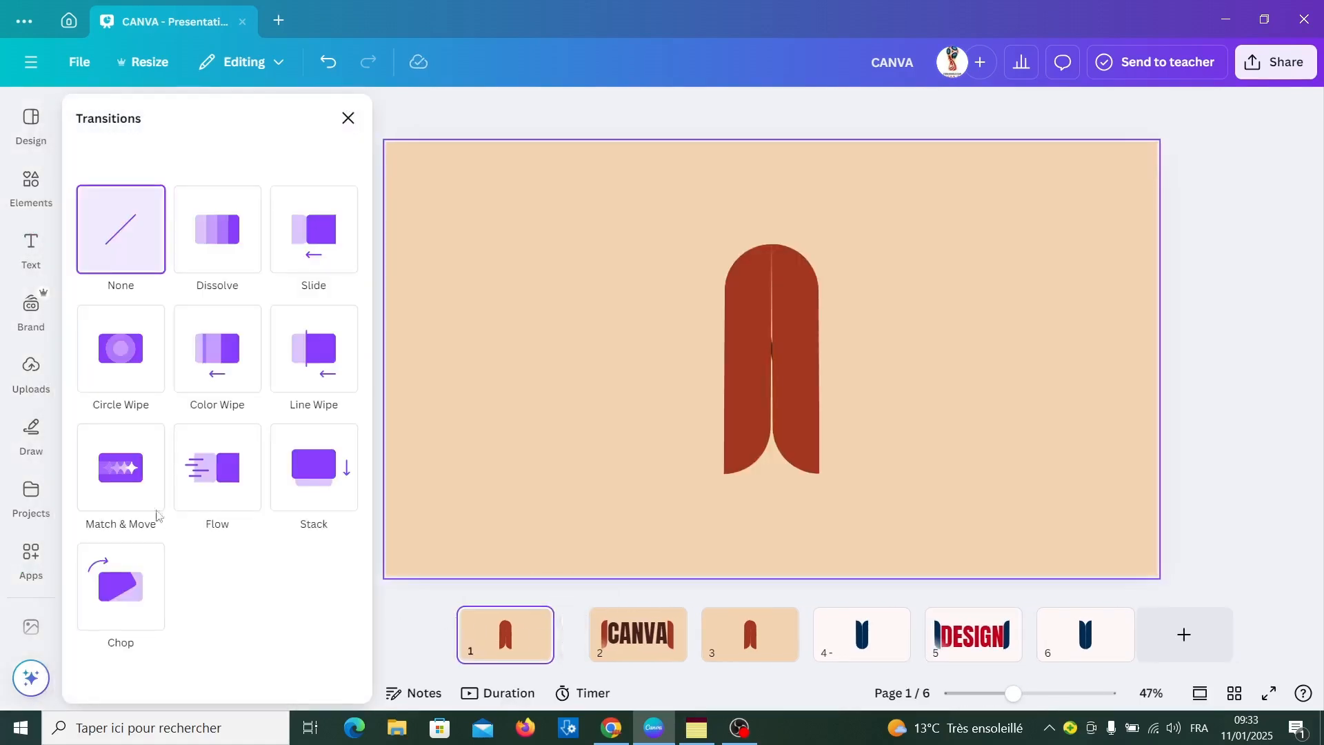
click(137, 497)
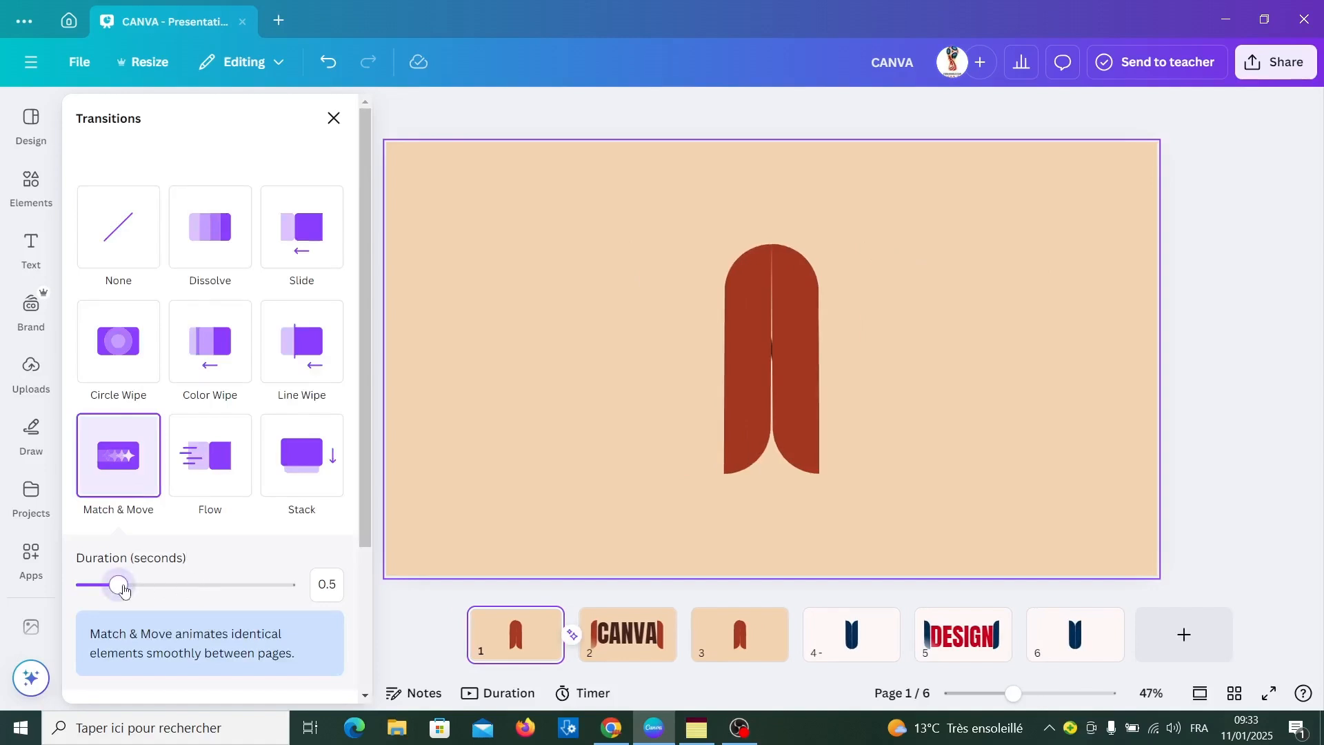
drag(136, 586, 263, 602)
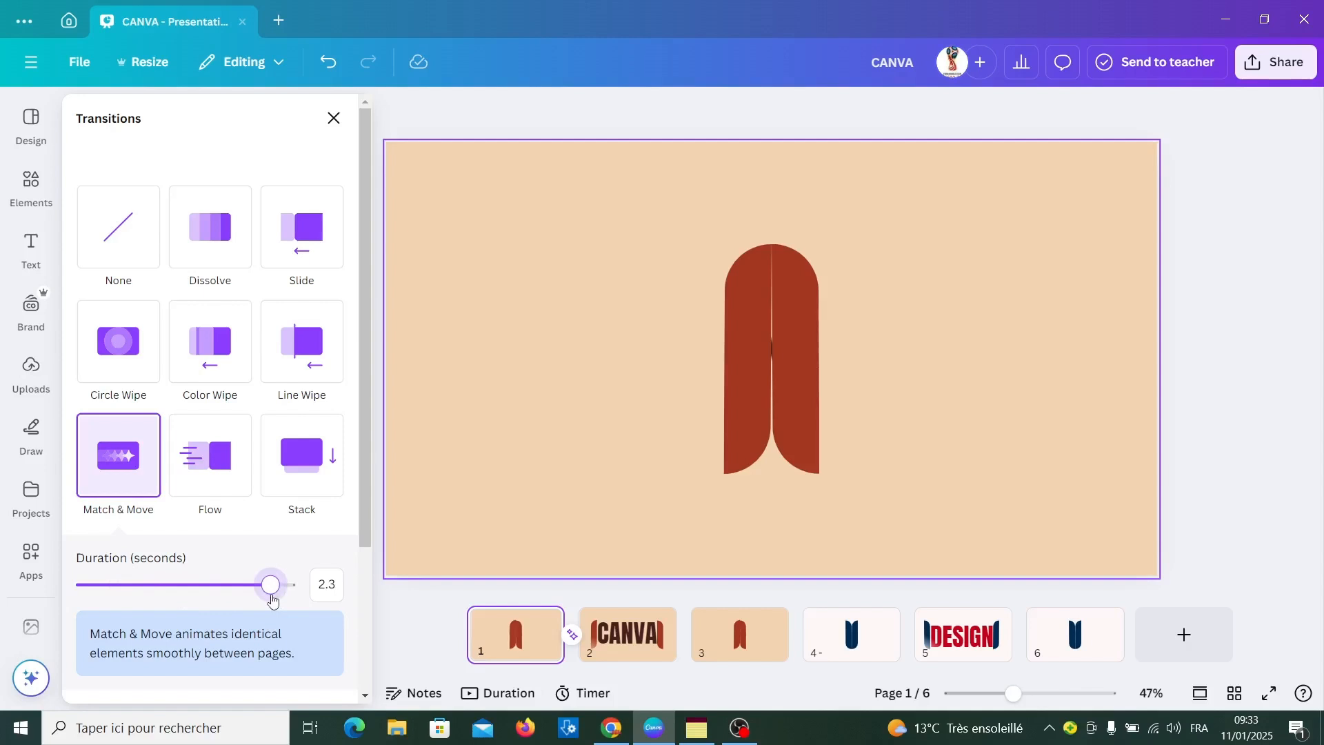
drag(356, 528, 358, 659)
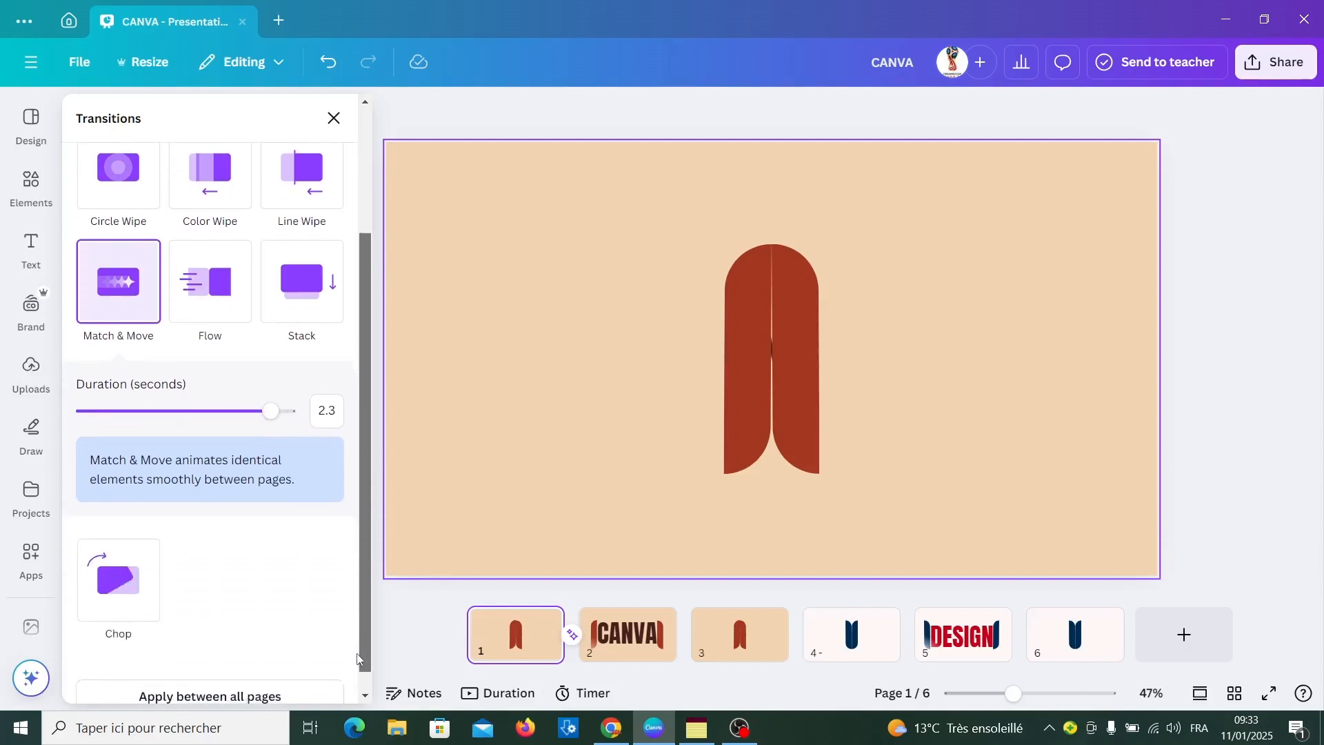
click(279, 695)
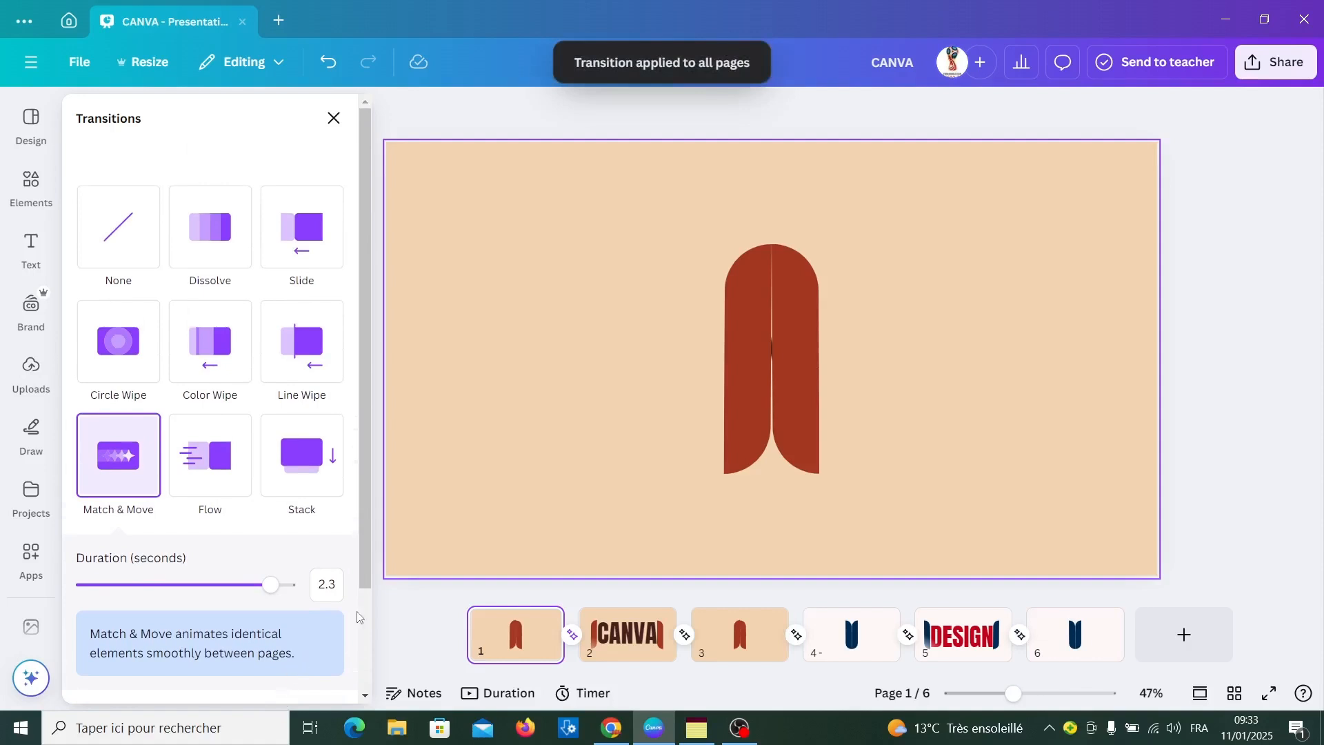
Shorten the first page to 2.4 seconds on the timeline and trim the end of the last page
click(498, 692)
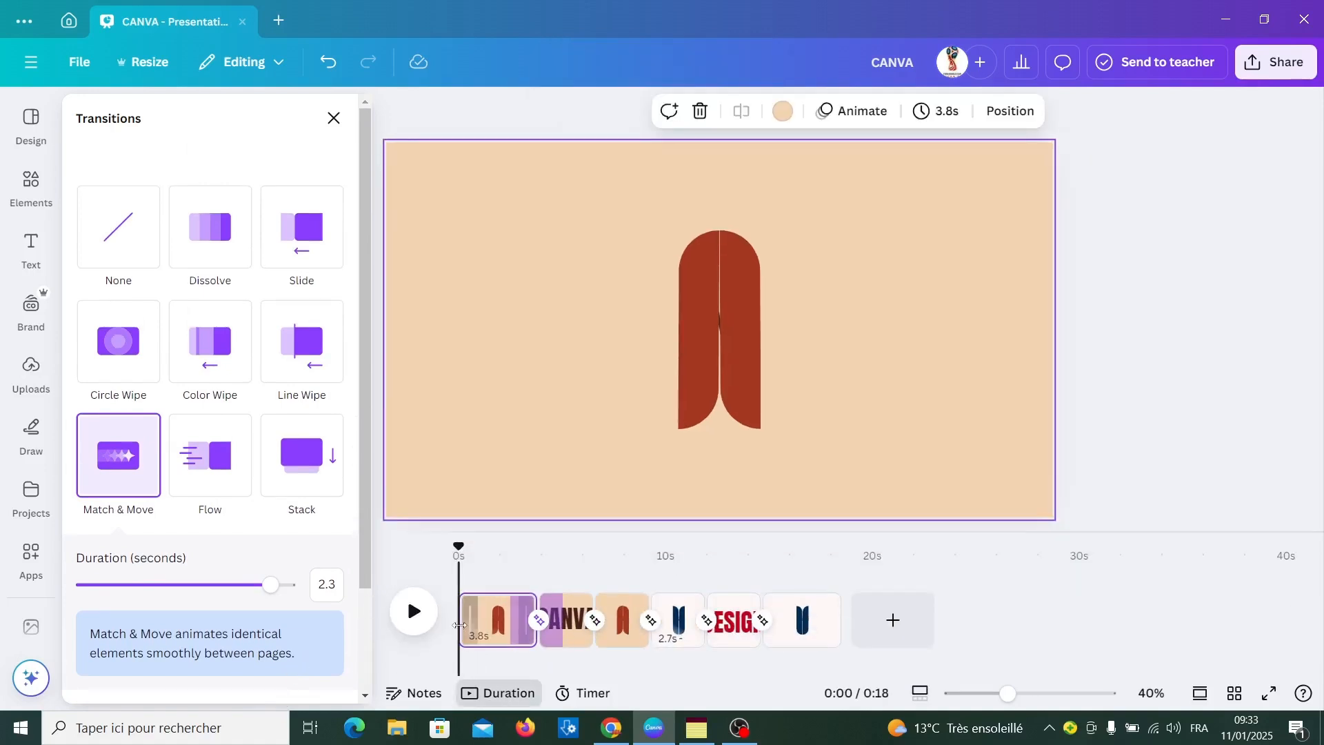
drag(459, 625, 495, 626)
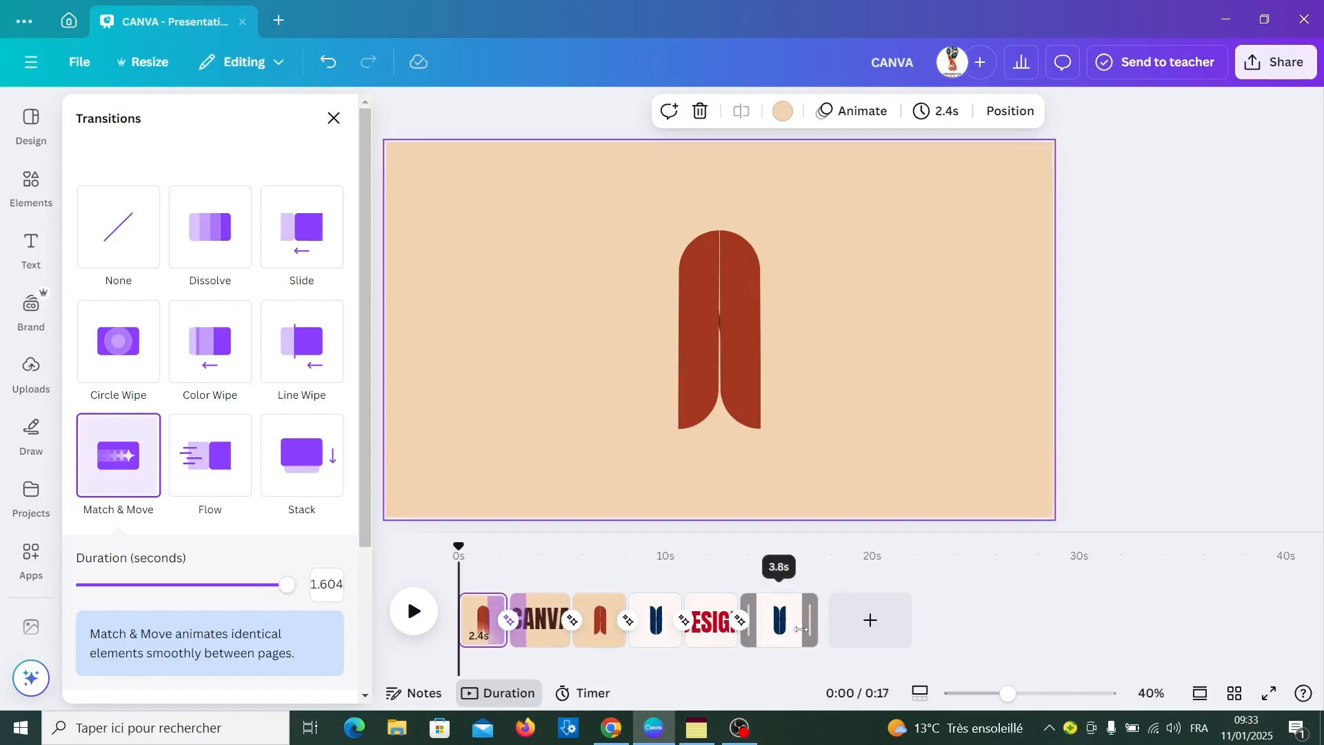
mouse_move(812, 625)
mouse_down()
mouse_move(781, 625)
mouse_move(793, 636)
mouse_up()
Play the animation from the first page to check the transitions and timing
click(483, 619)
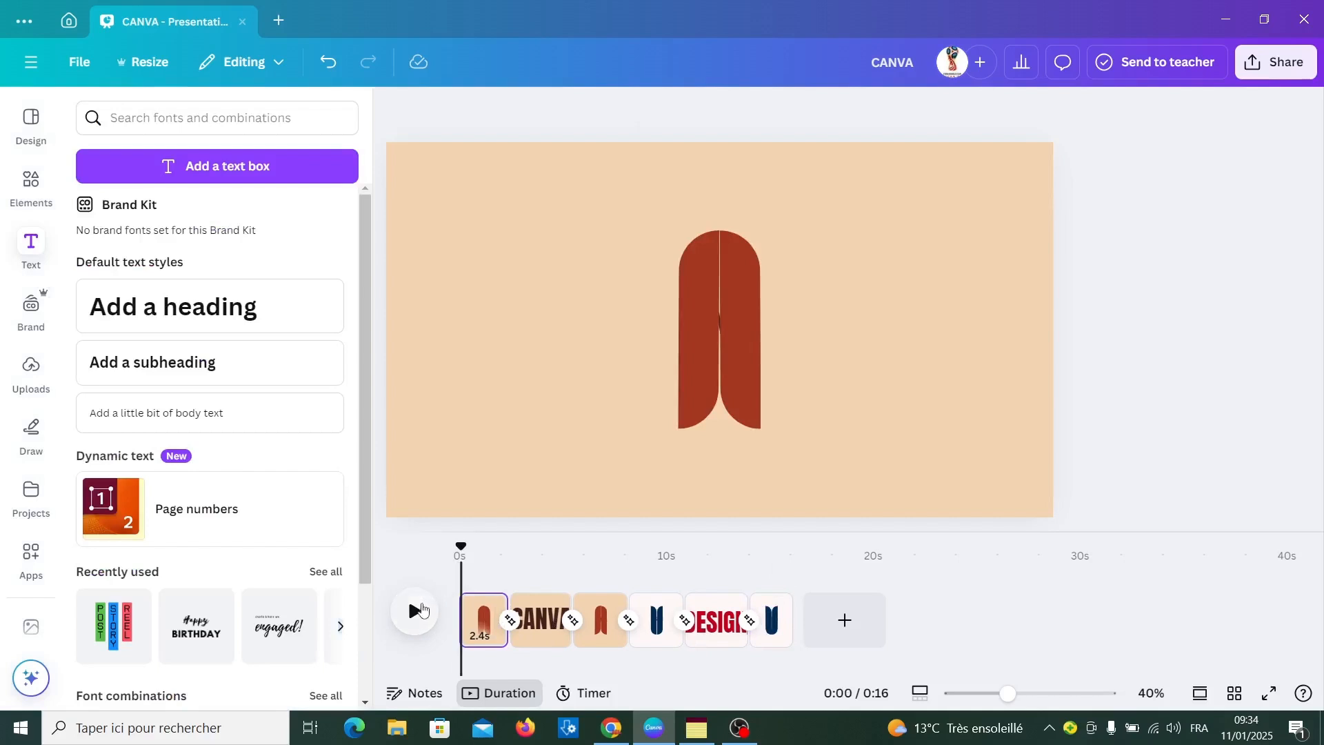
click(415, 611)
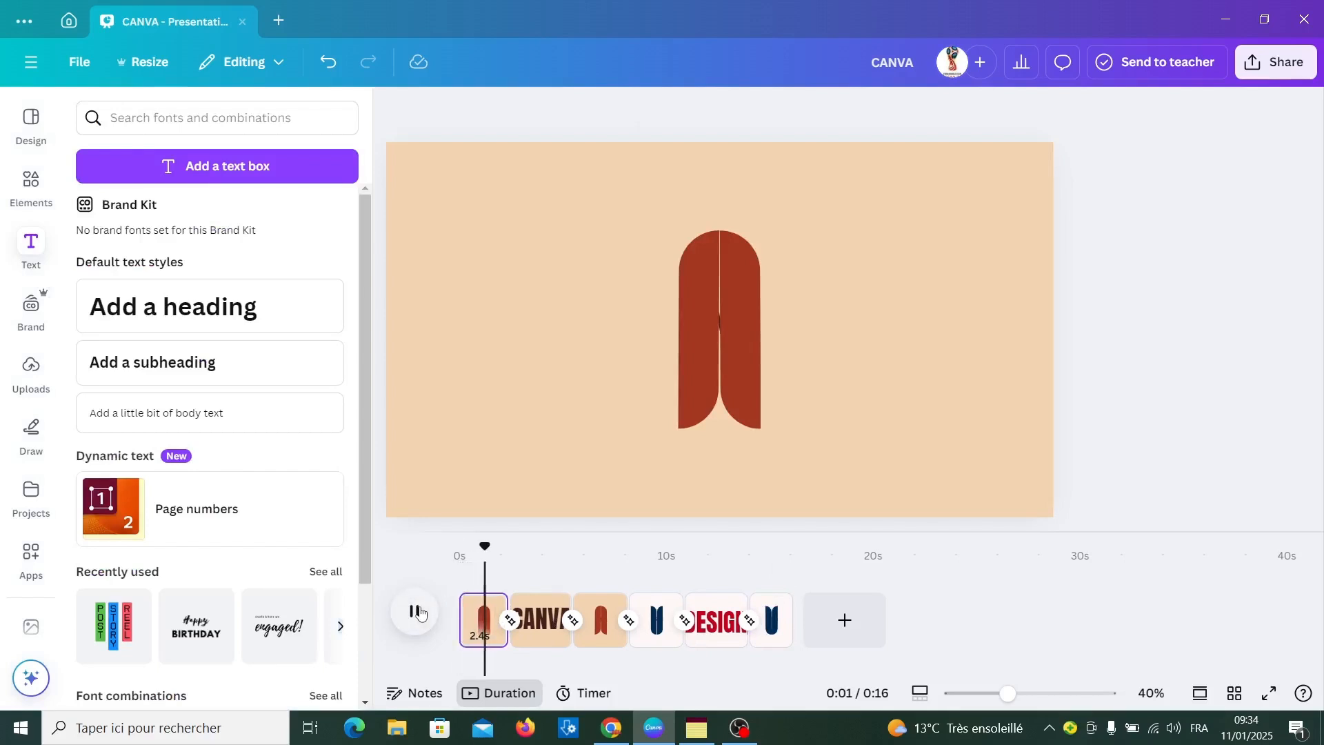